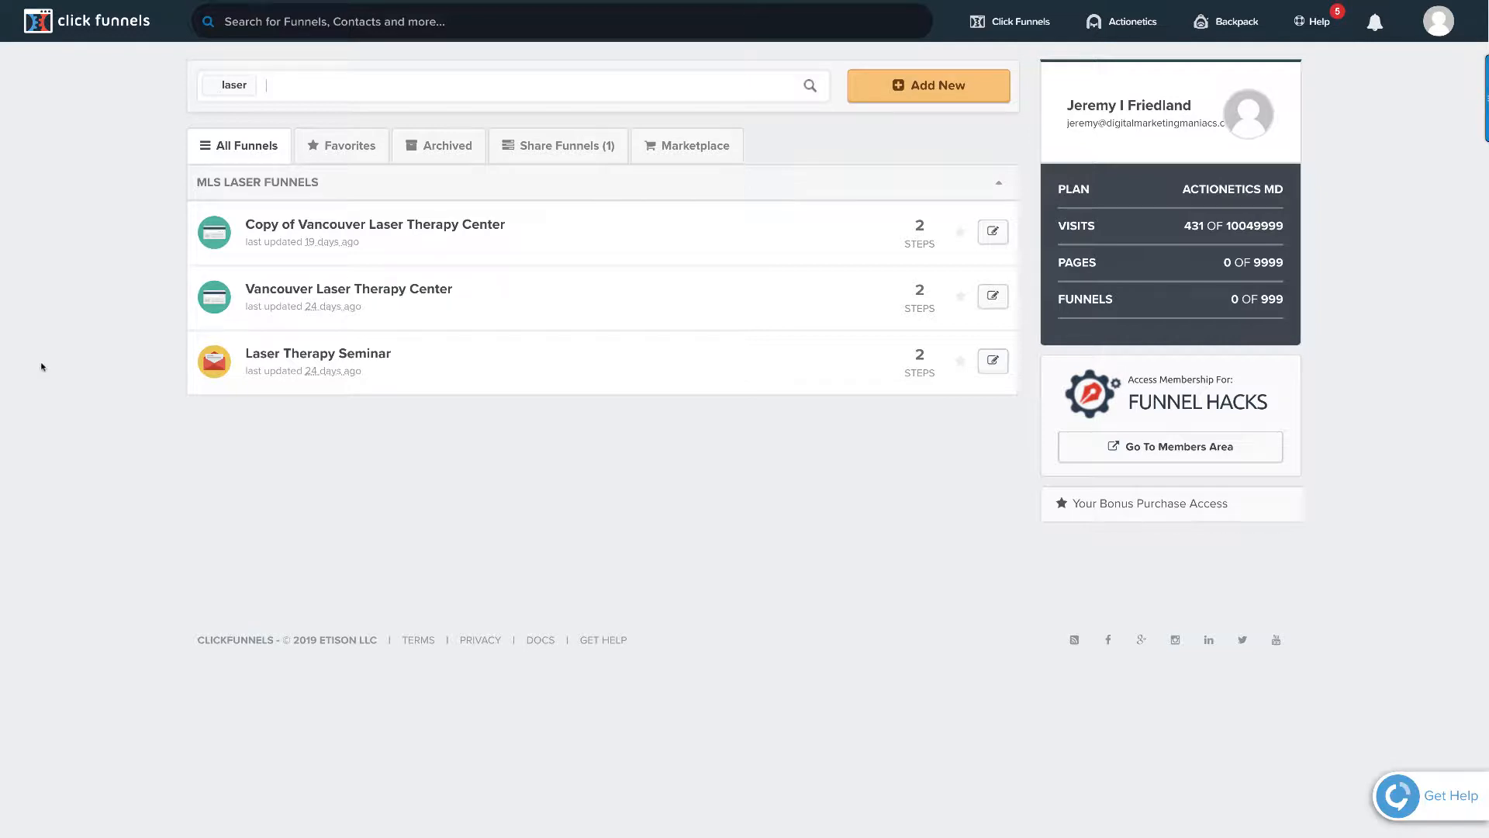
- Open the Copy of Vancouver Laser Therapy Center funnel and load its control Sales Page in the page editor
left_click(356, 224)
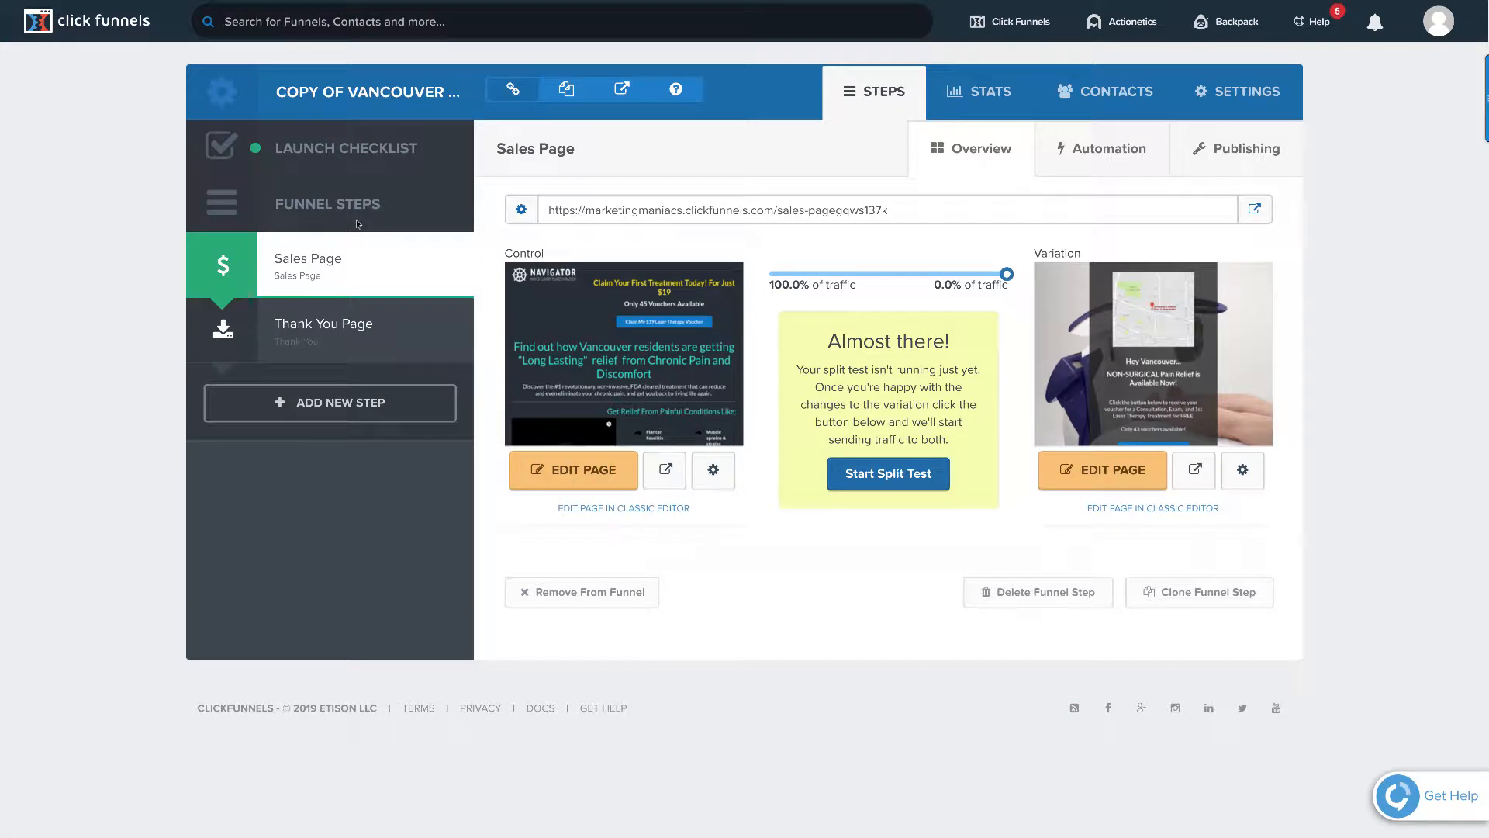
mouse_move(1068, 337)
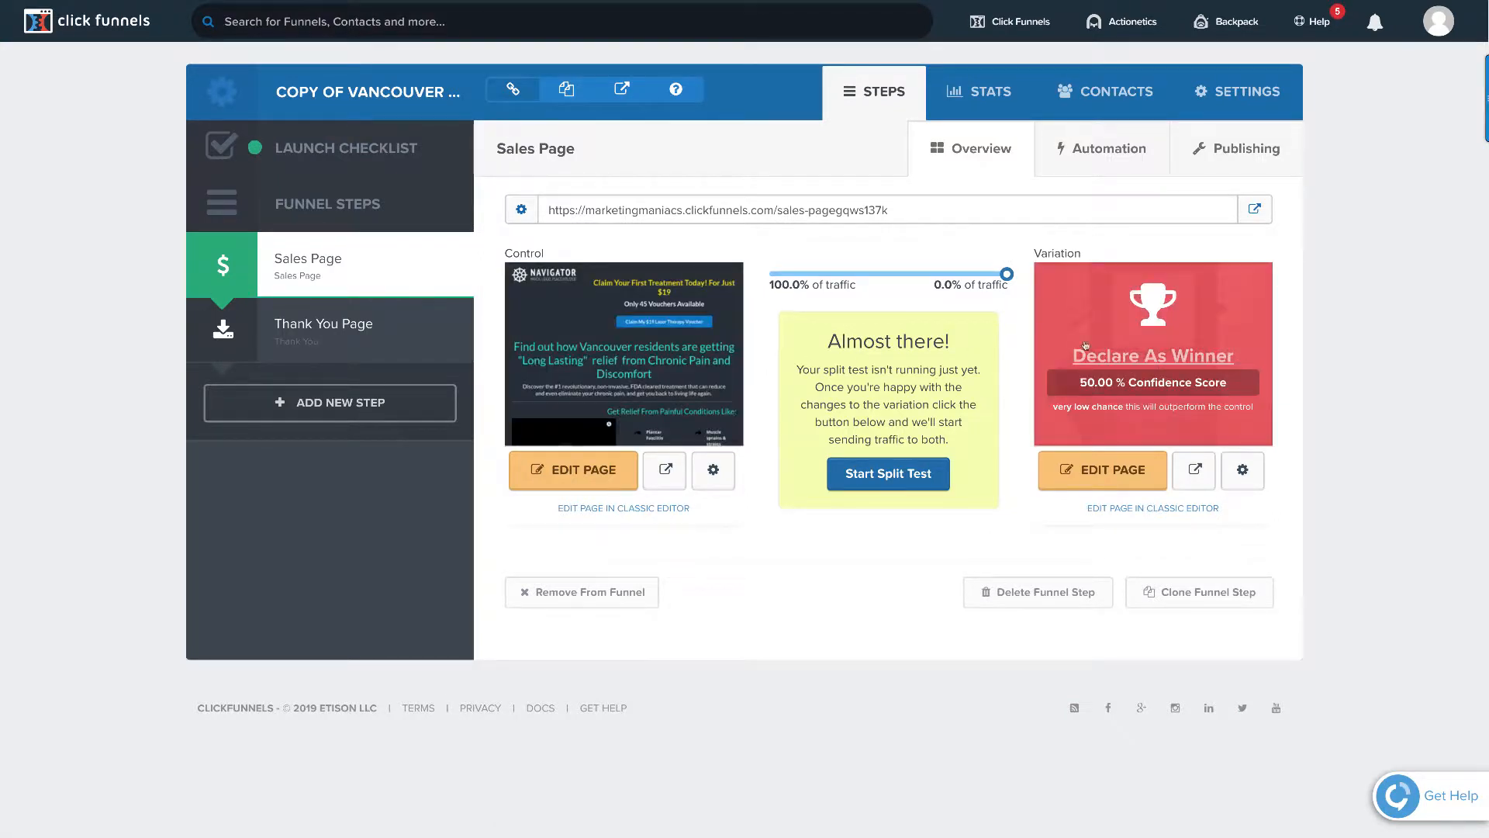
mouse_move(1161, 359)
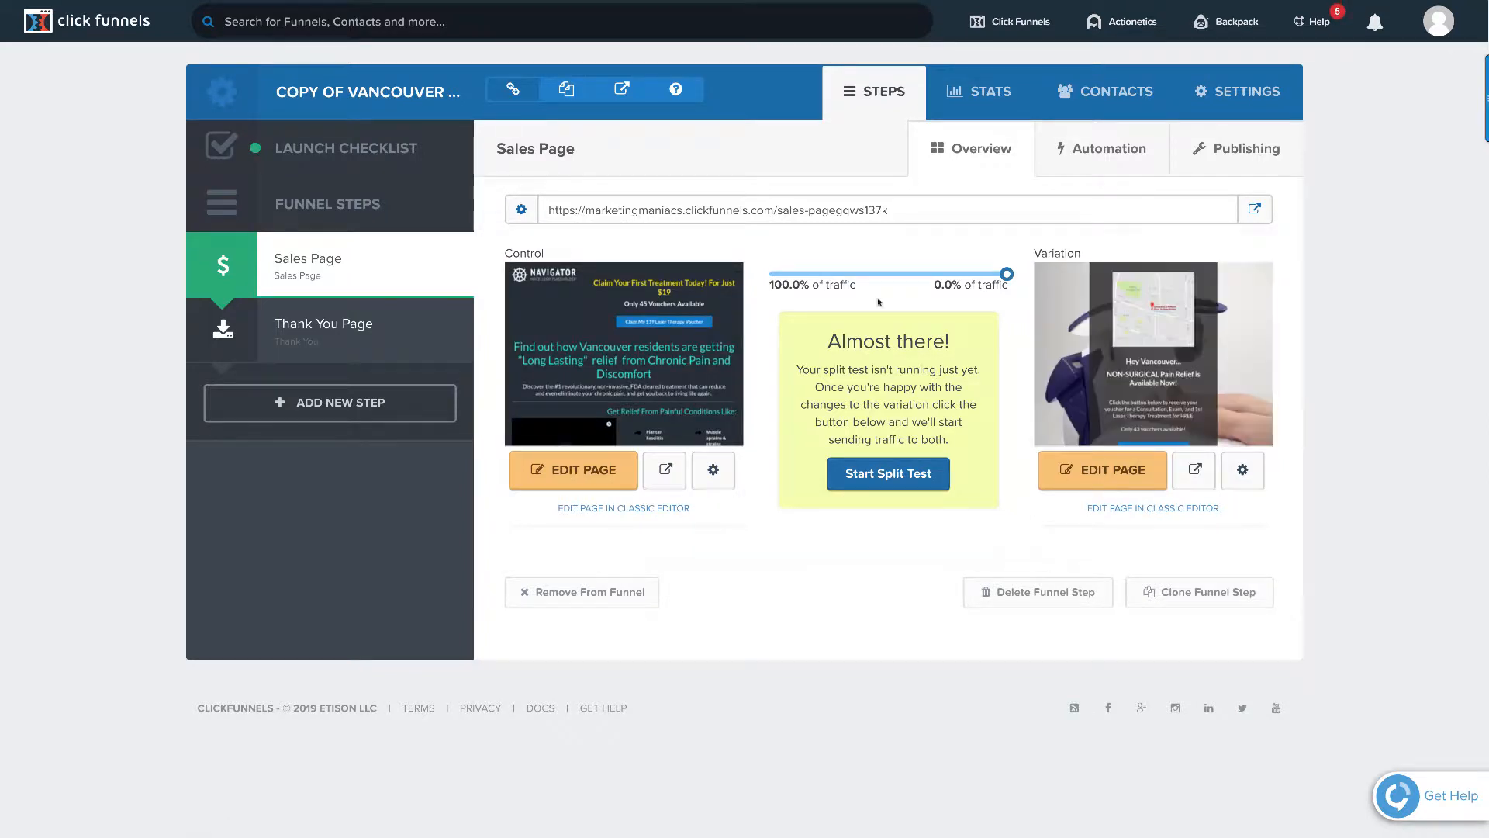
mouse_move(595, 326)
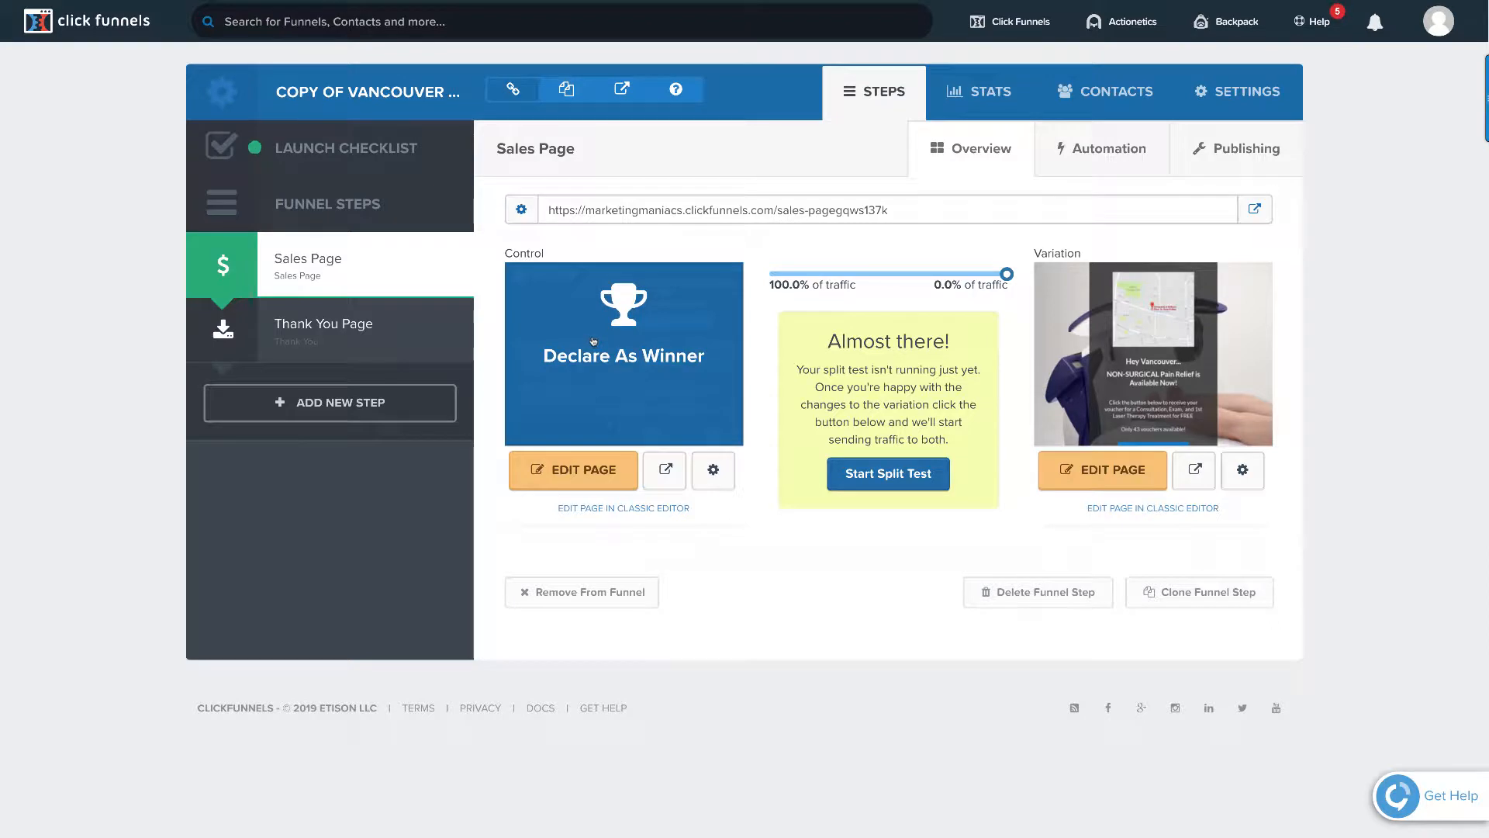
left_click(574, 468)
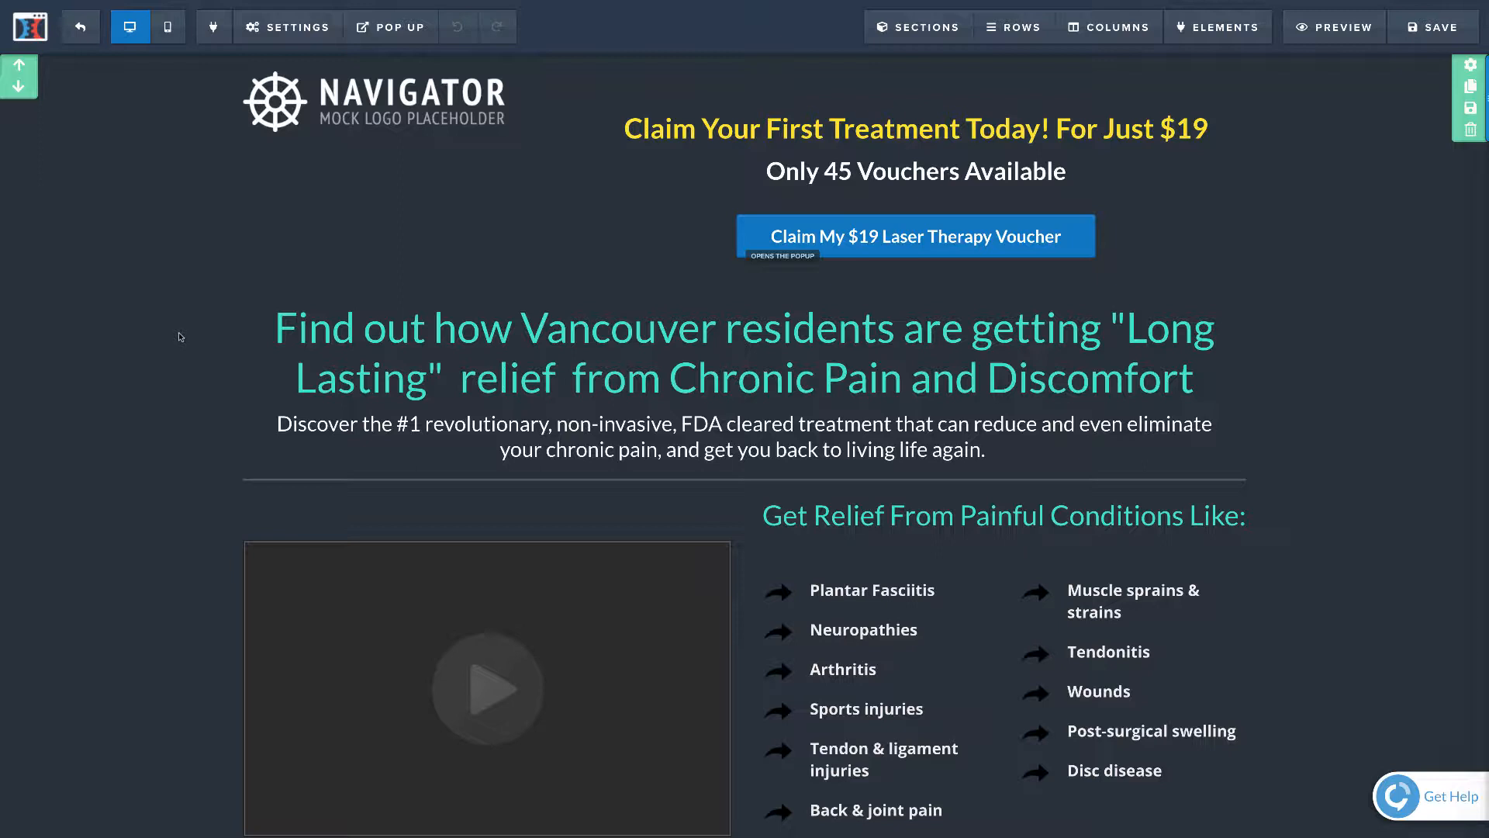
- Open the video element's settings to inspect the YouTube URL option, and close them
scroll(937, 465, "down", 2)
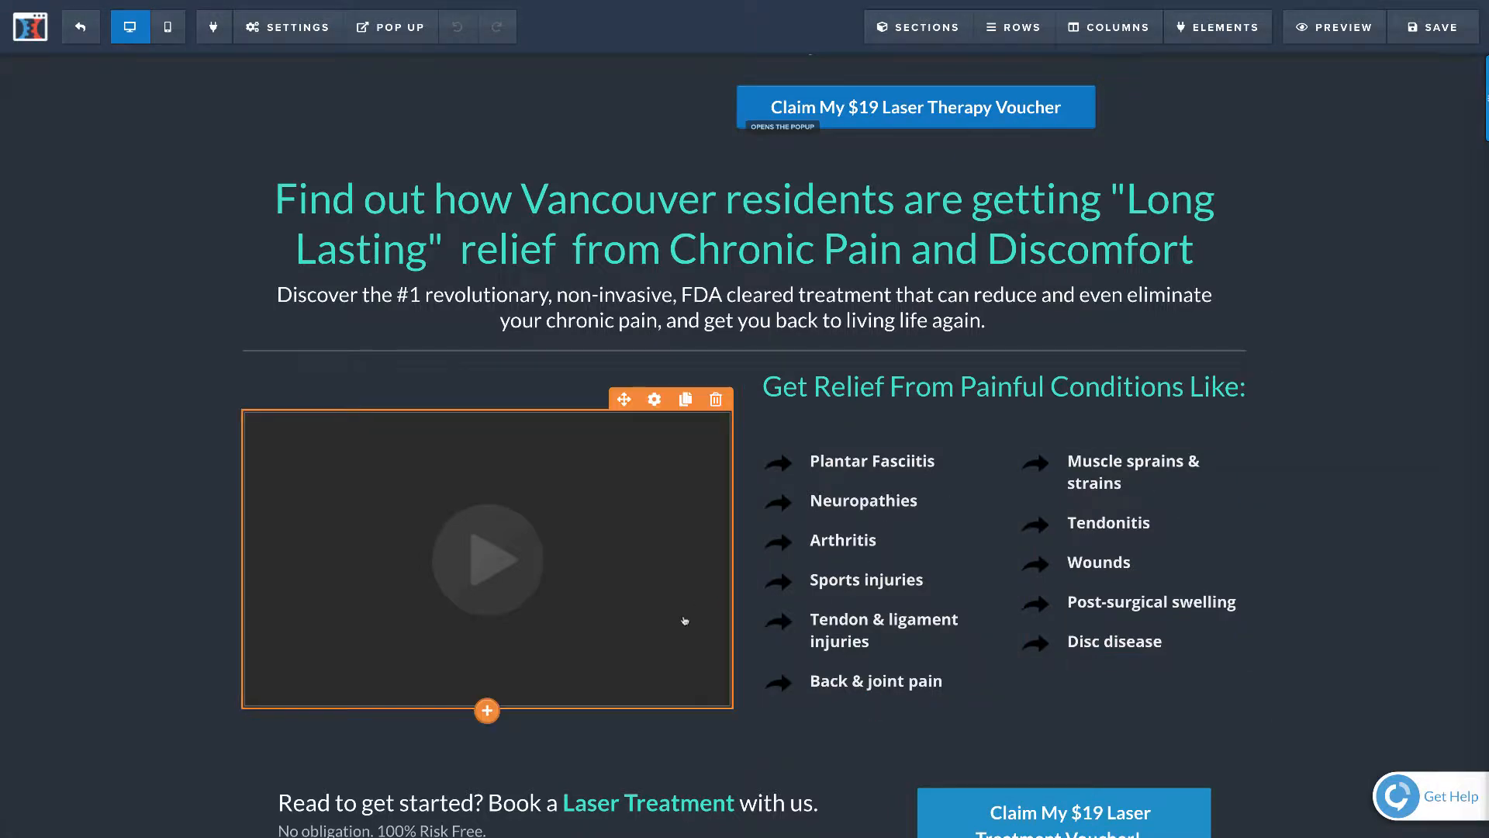
left_click(629, 534)
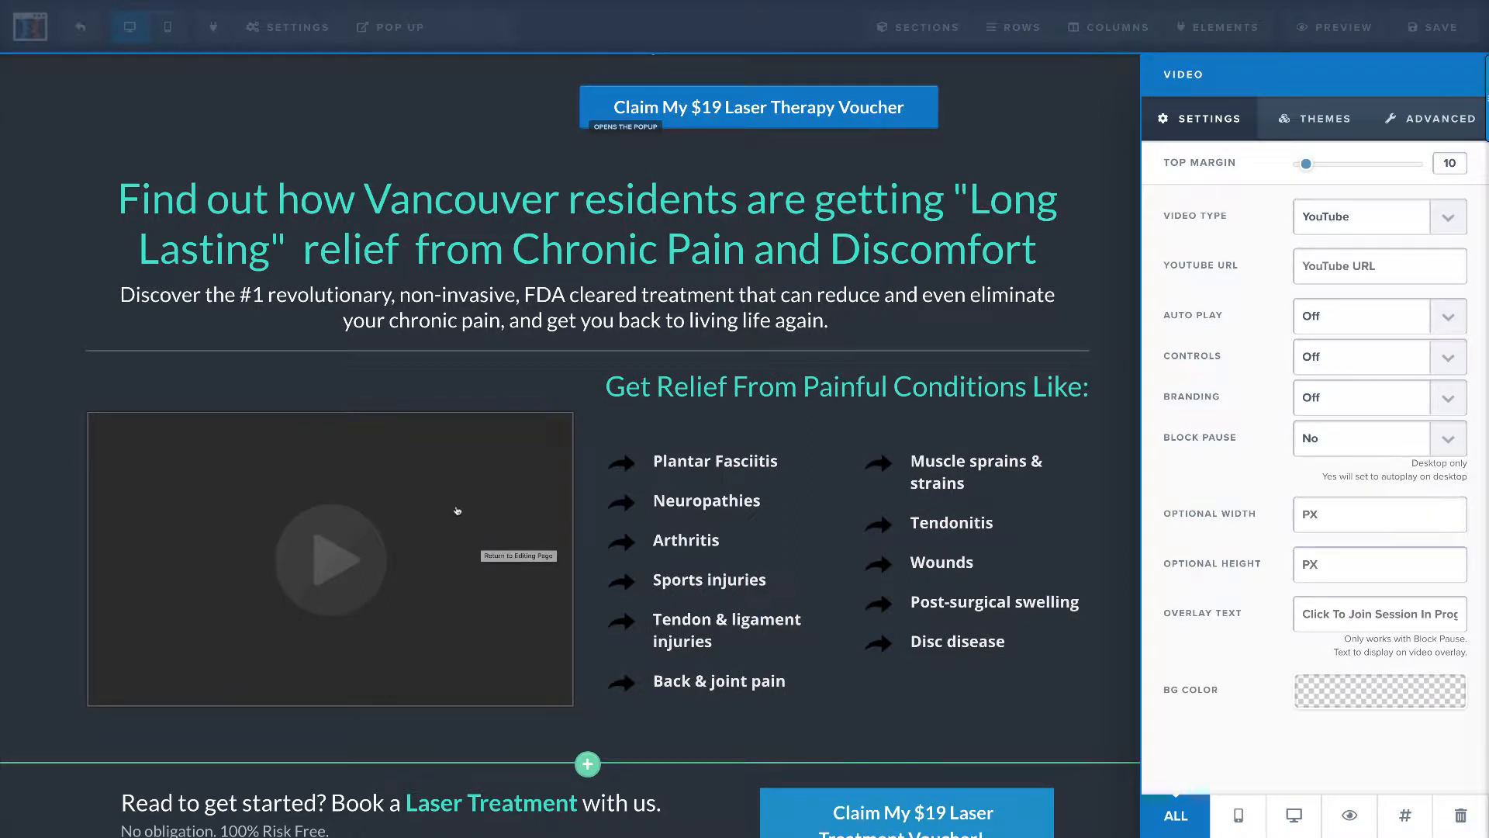
left_click(1377, 266)
left_click(500, 504)
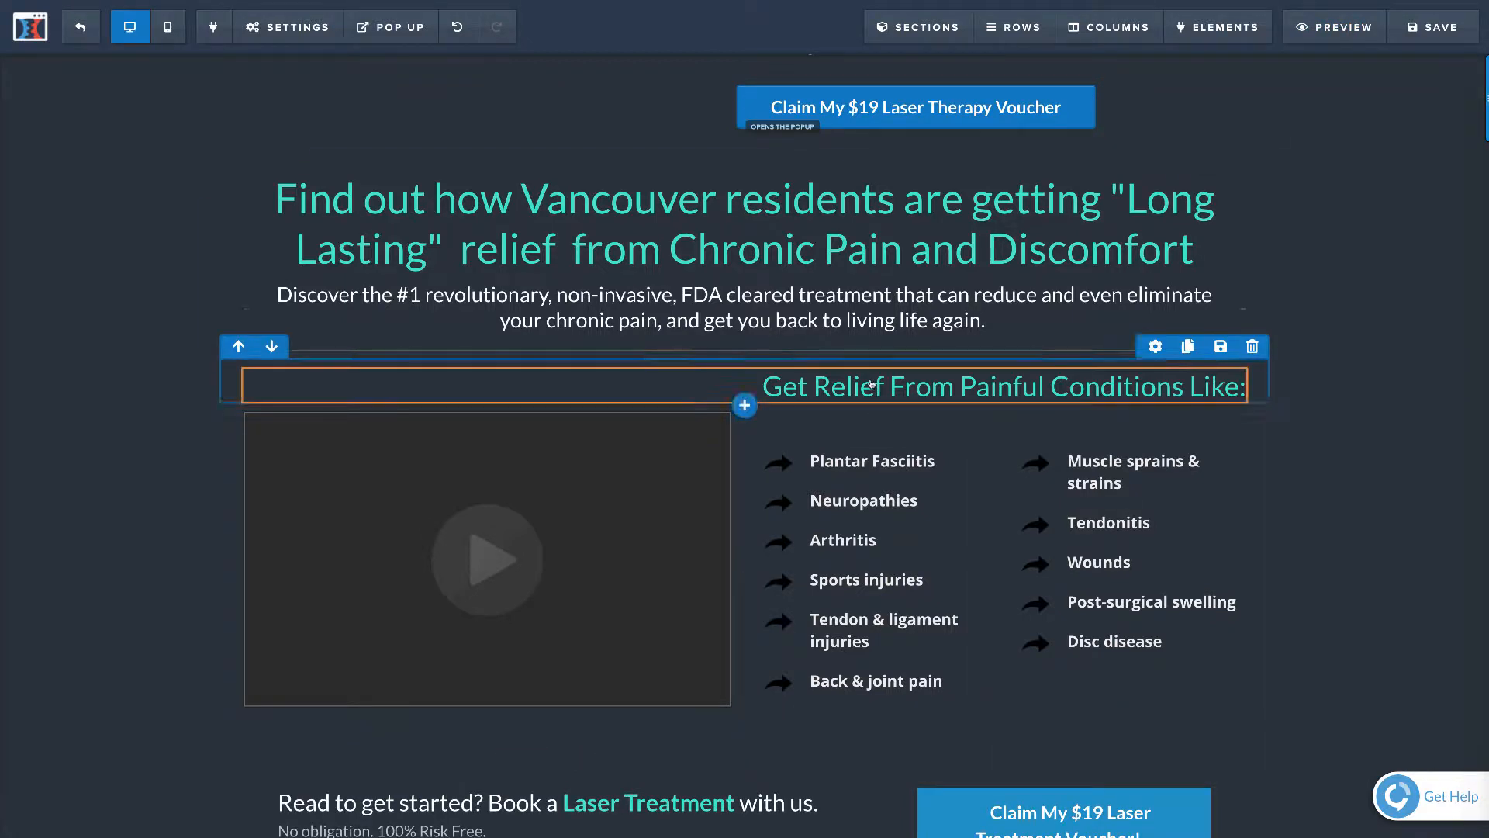
- Try centre and left alignment on the "Get Relief From Painful Conditions Like:" heading, and return it to right alignment
left_click(1024, 386)
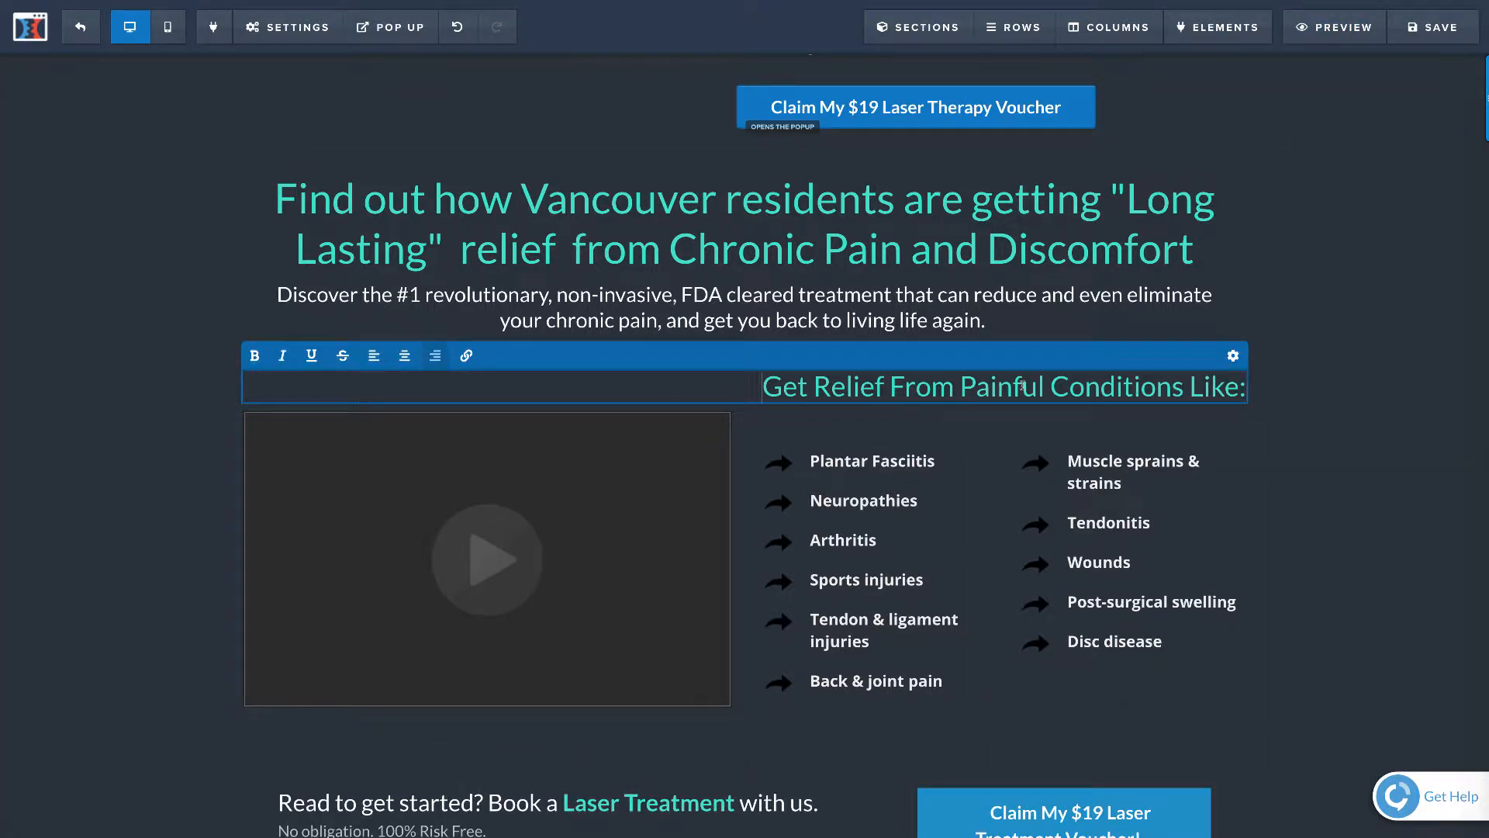
left_click(399, 356)
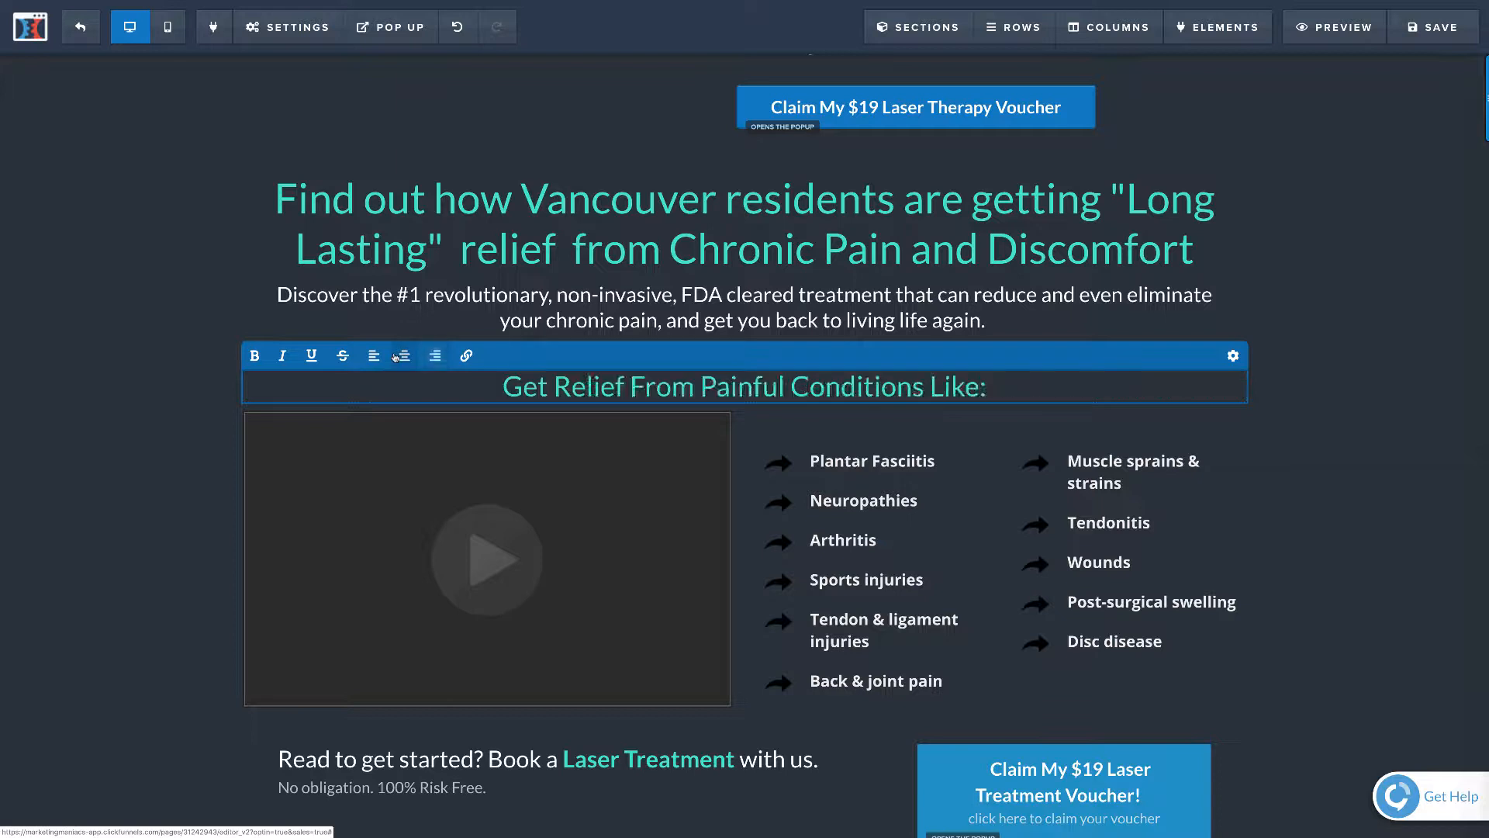
left_click(374, 355)
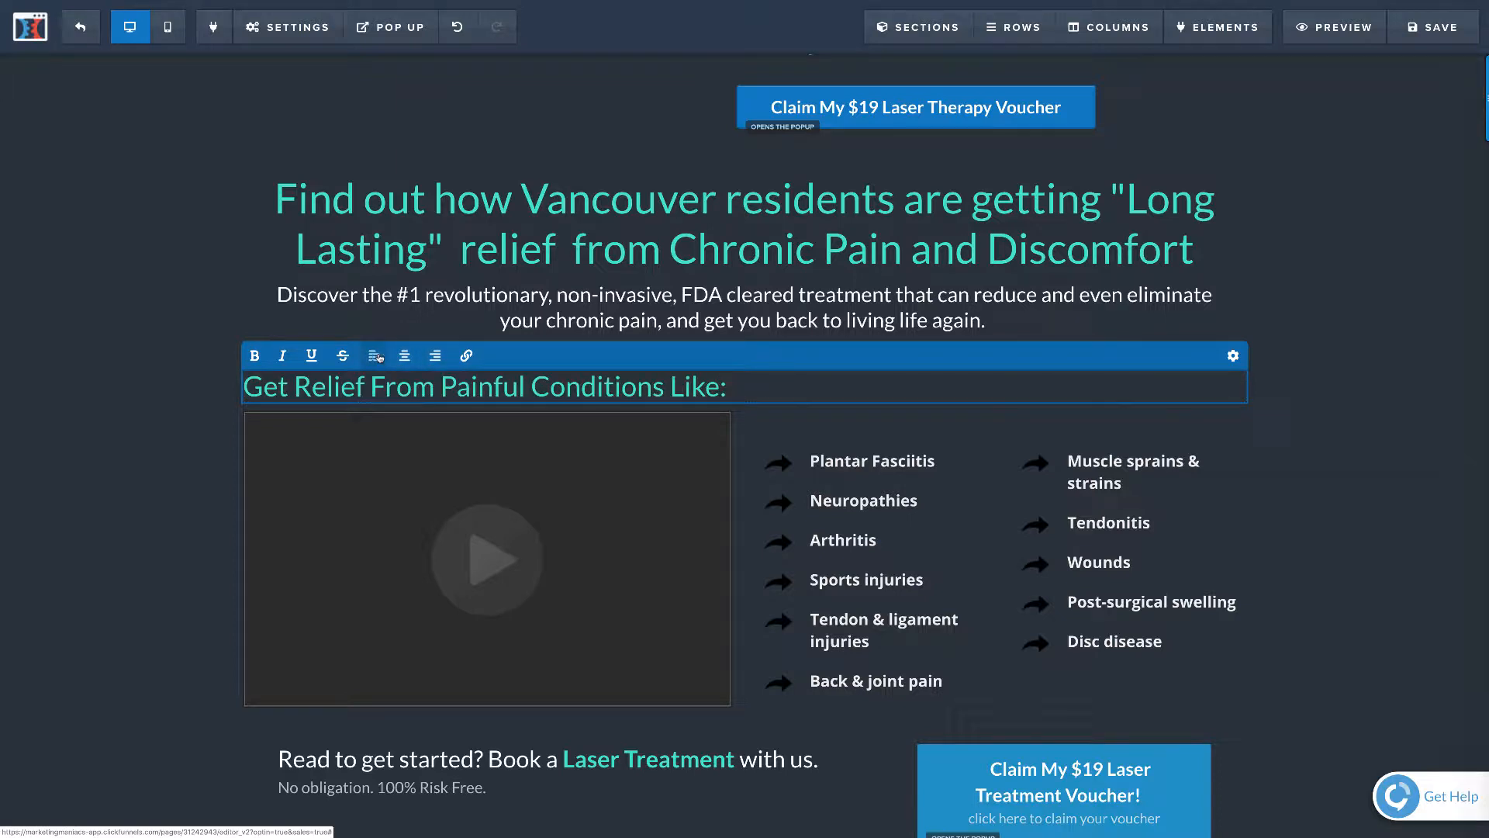
left_click(435, 355)
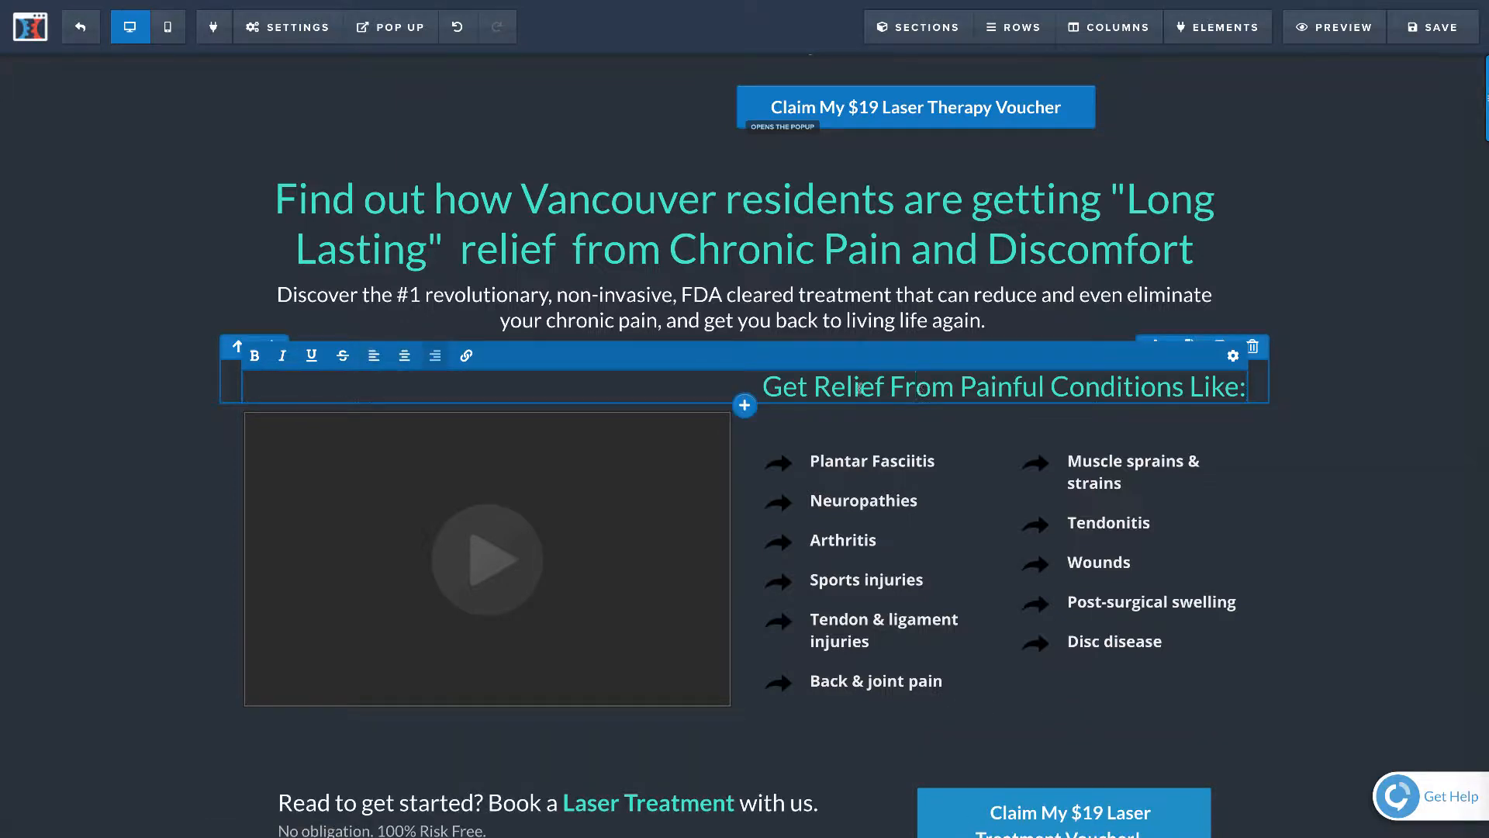
- Try deleting and retyping characters at the end of "Get" in the painful conditions heading
left_click(831, 387)
left_click(800, 387)
left_click(814, 387)
key("BackSpace")
key("BackSpace")
type("t")
- Select the "Plantar Fasciitis" text in the first bullet list as if to edit it, and deselect the list
left_click(915, 463)
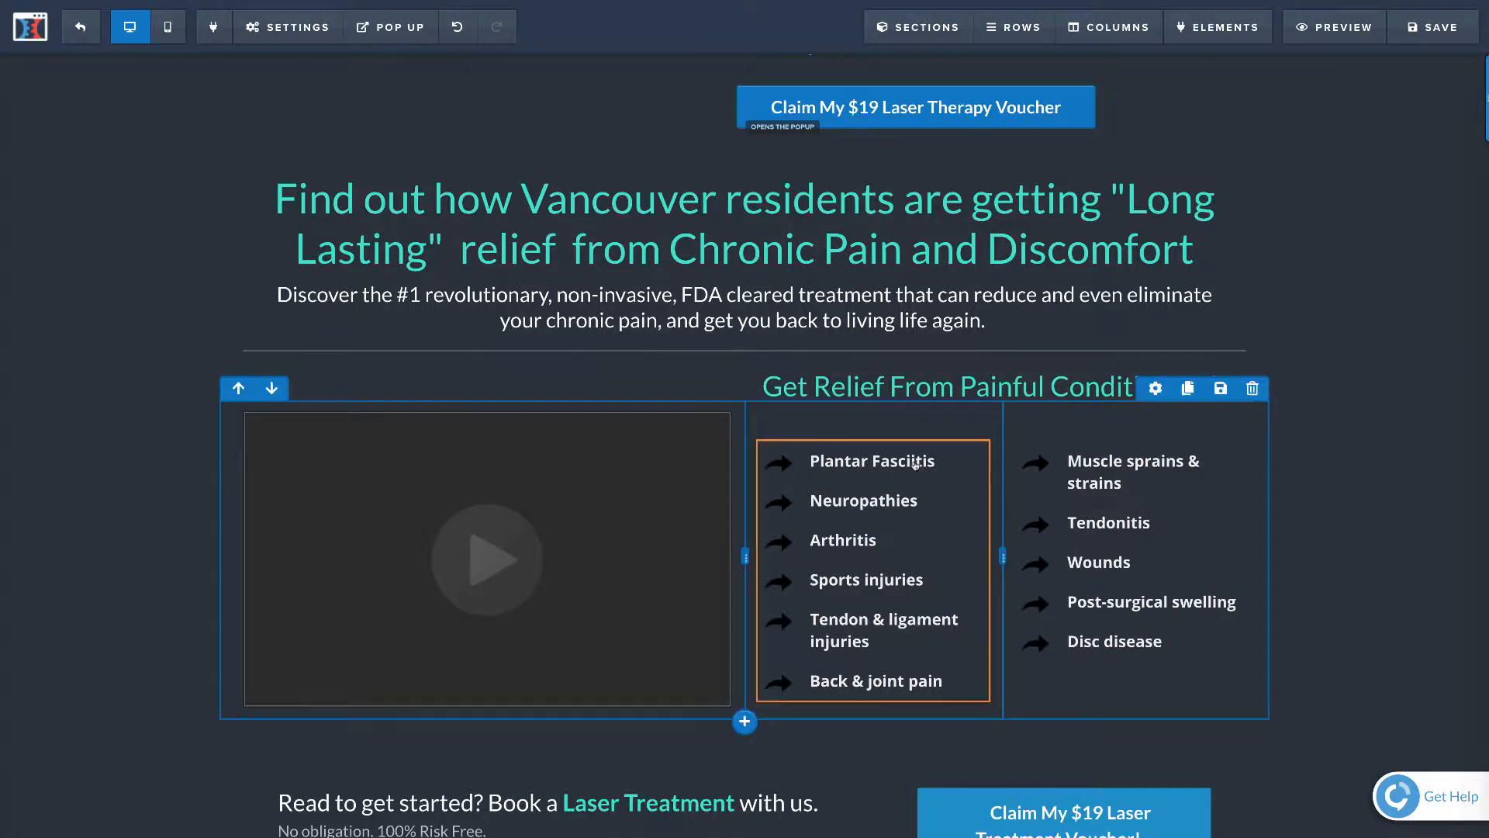
left_click(915, 460)
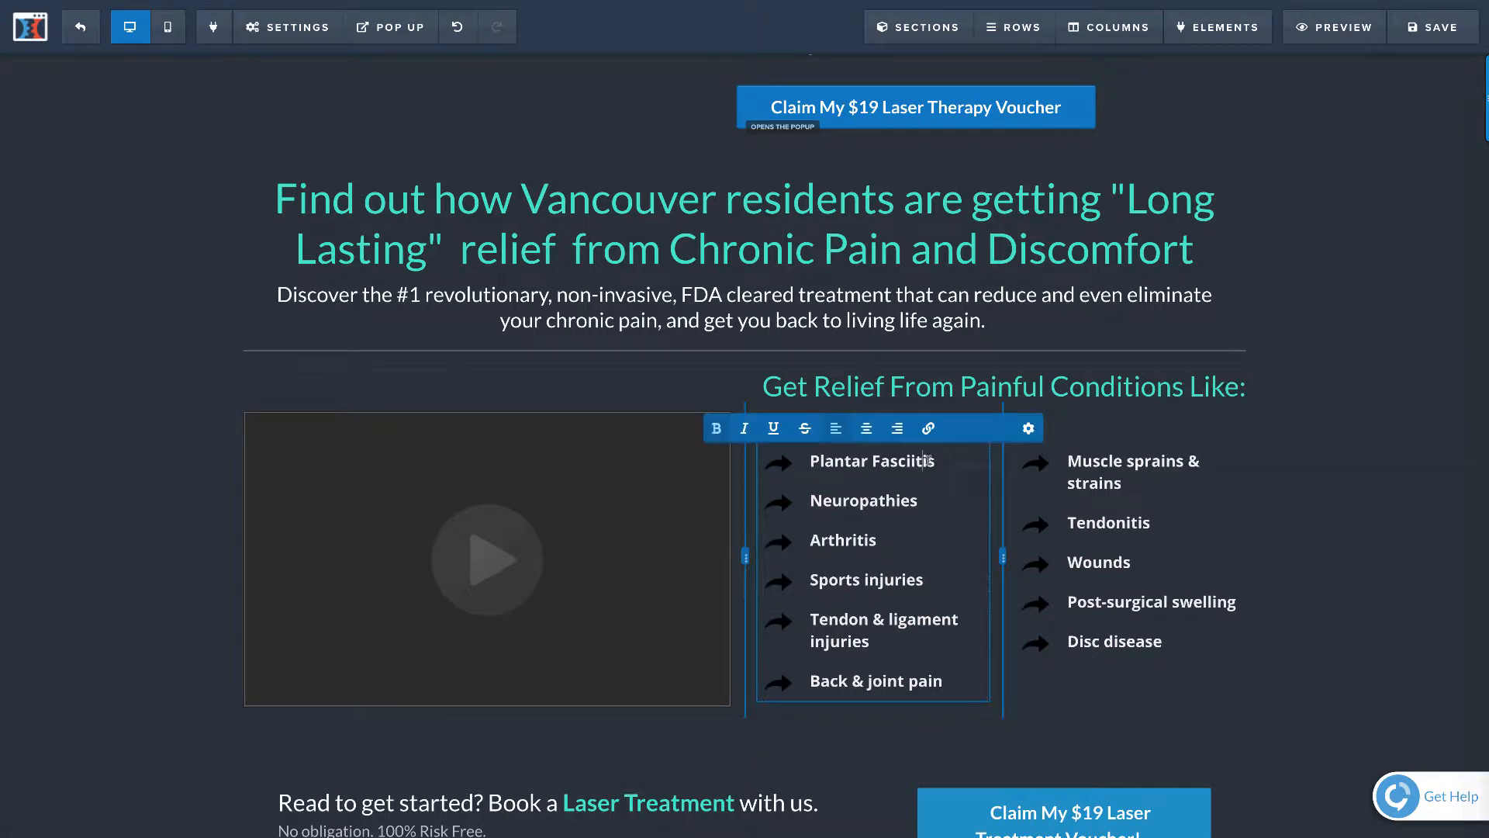
left_click_drag(935, 460, 818, 458)
left_click(879, 461)
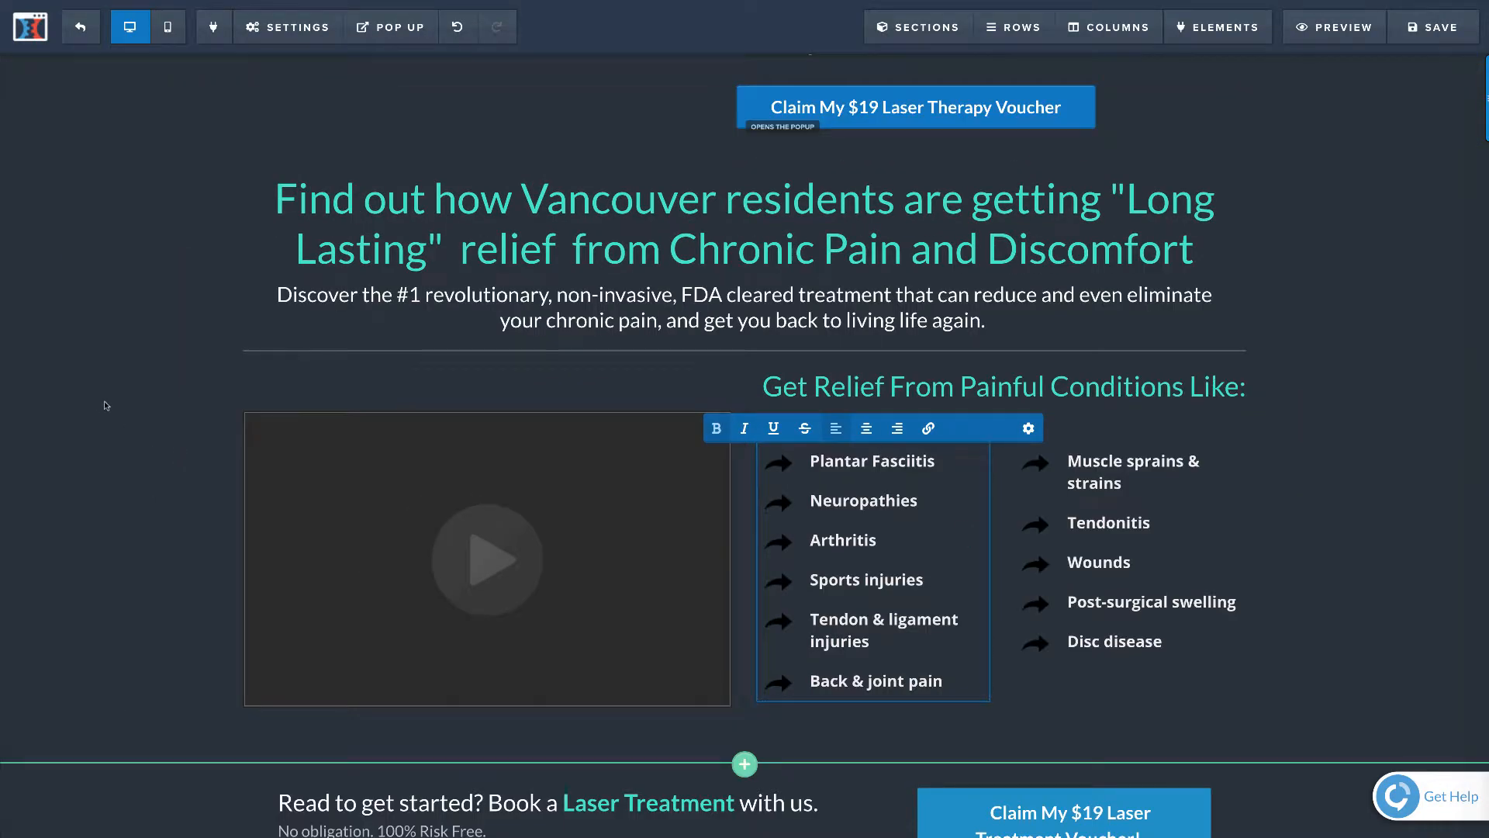
left_click(107, 405)
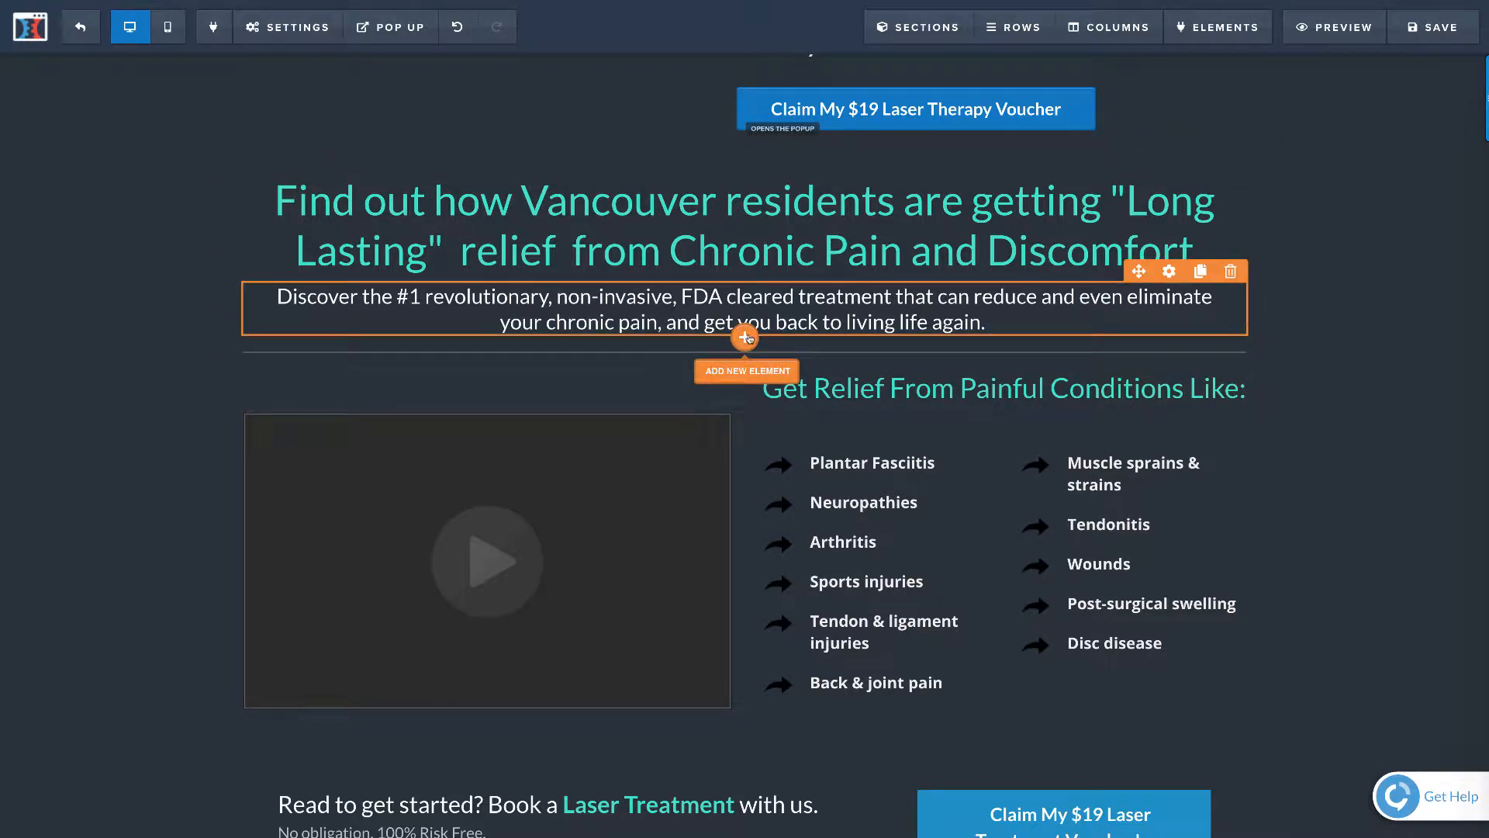
- Examine the elements that can be added below the sub-headline, from text and media to content blocks, and close the library
left_click(746, 337)
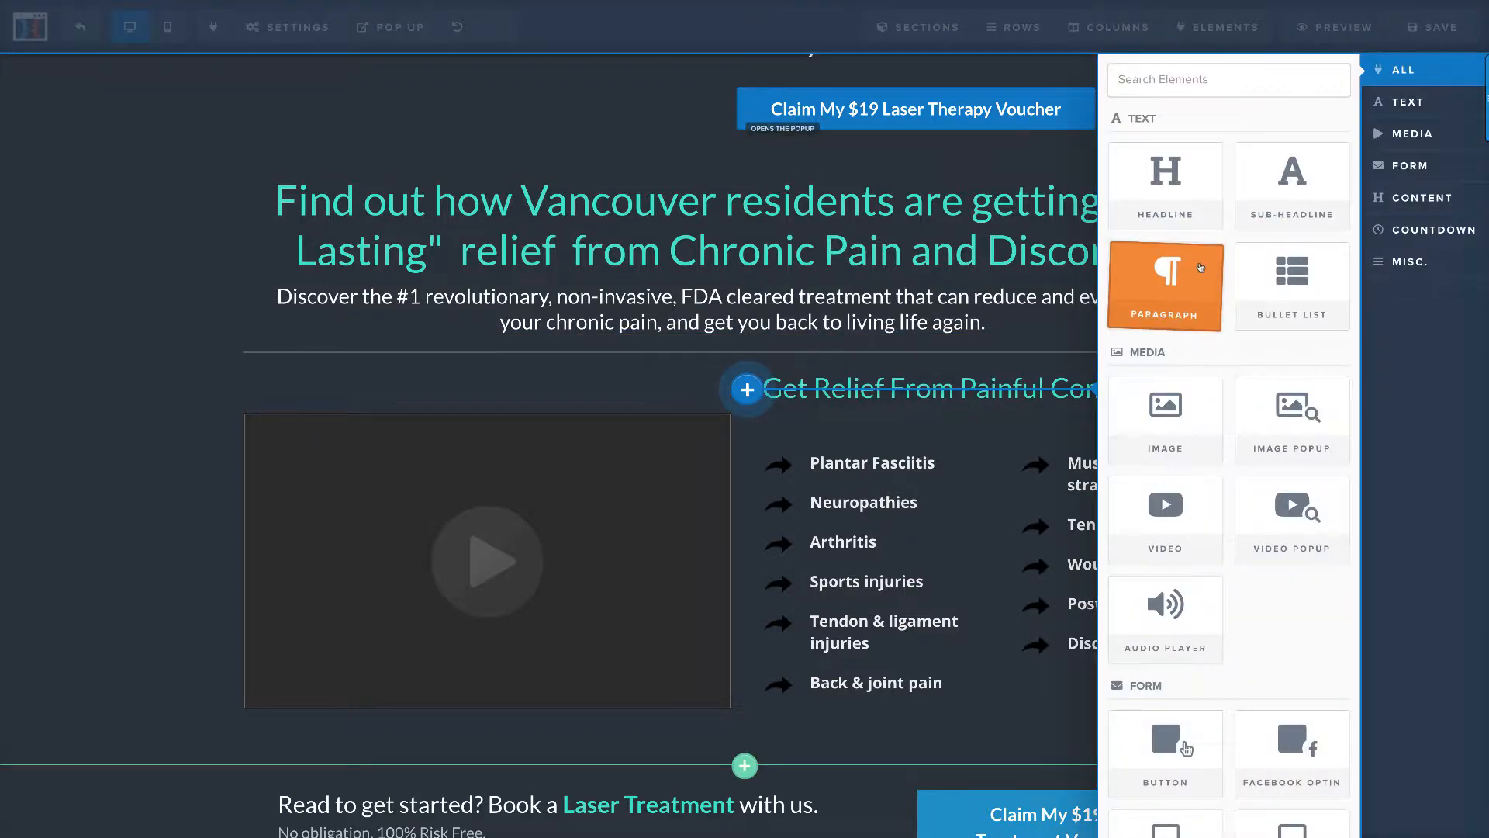
scroll(1202, 413, "down", 2)
scroll(1202, 413, "down", 5)
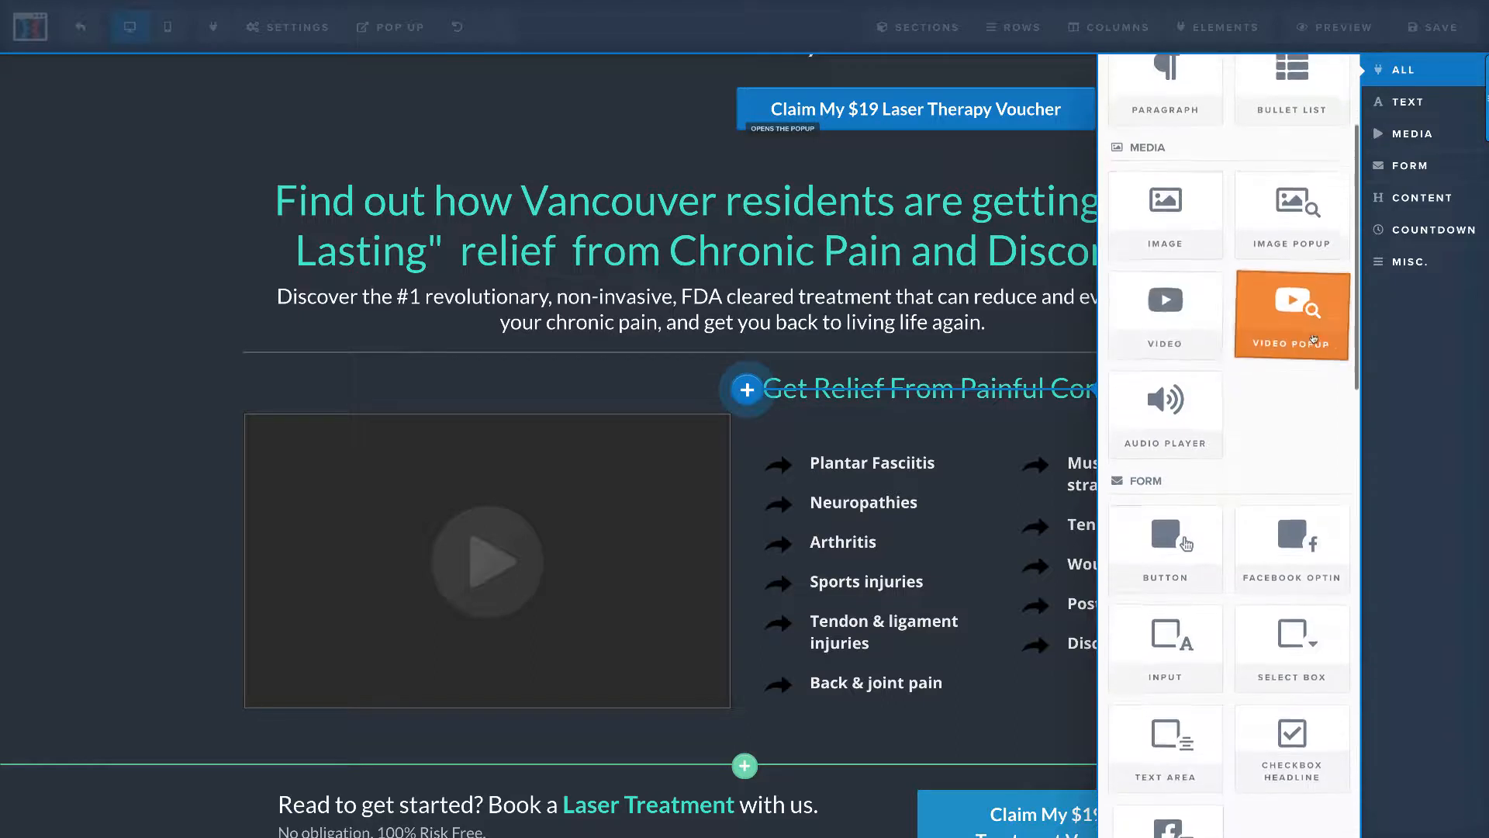
scroll(1171, 481, "down", 6)
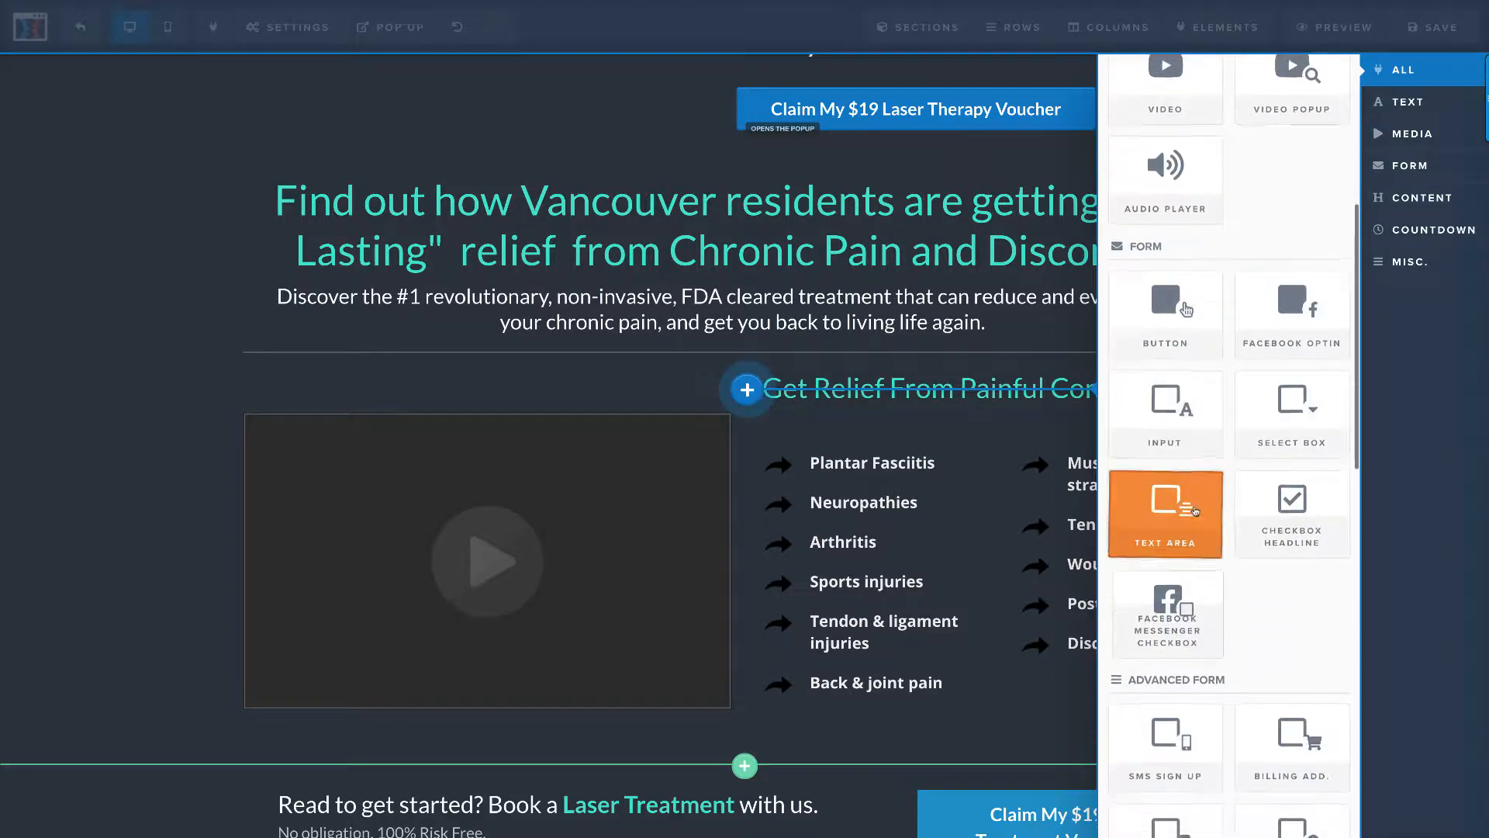
scroll(1154, 521, "down", 9)
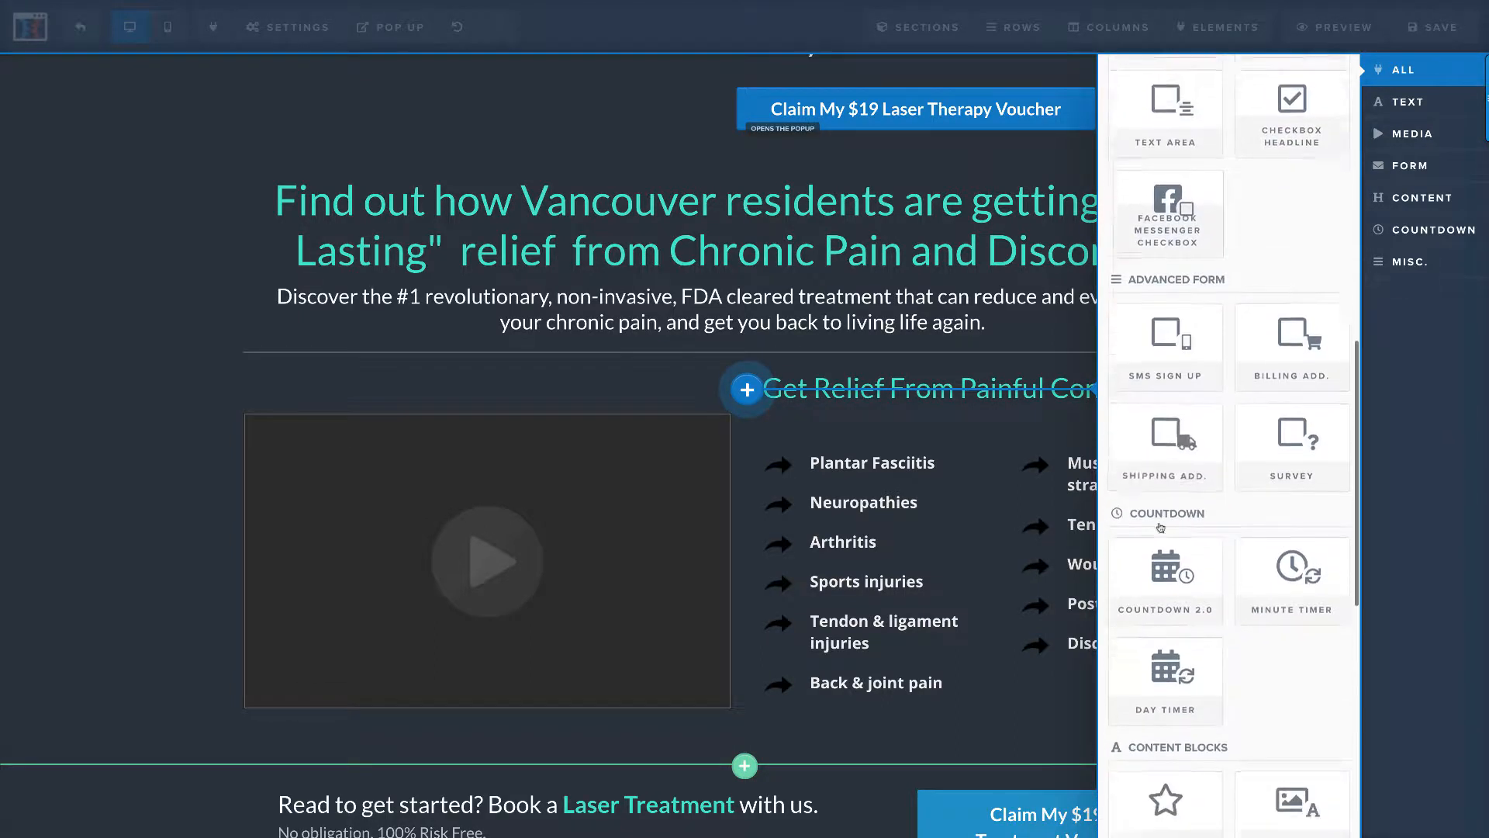
scroll(1171, 535, "down", 4)
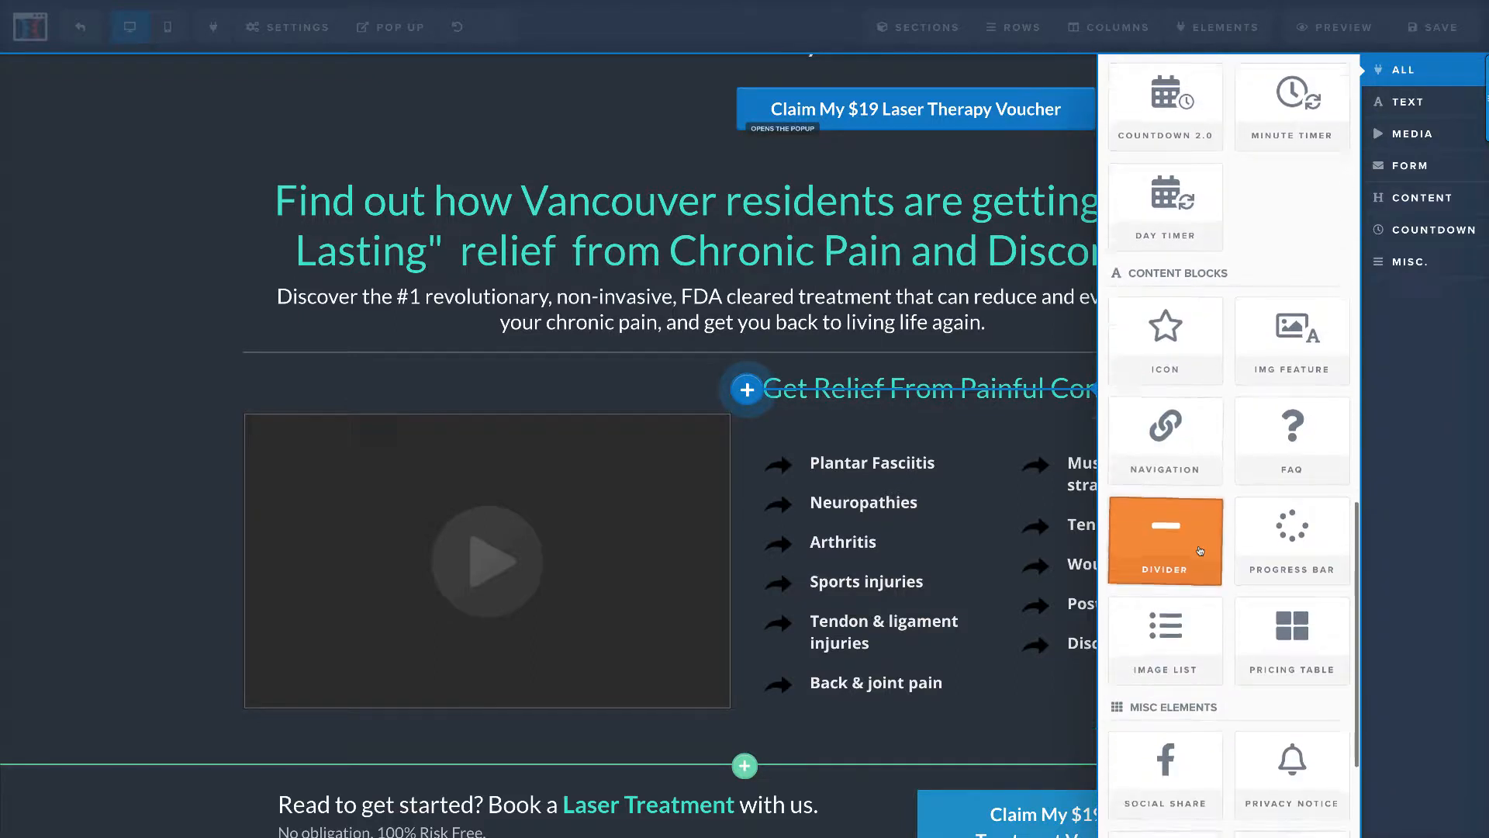
left_click_drag(1193, 543, 169, 385)
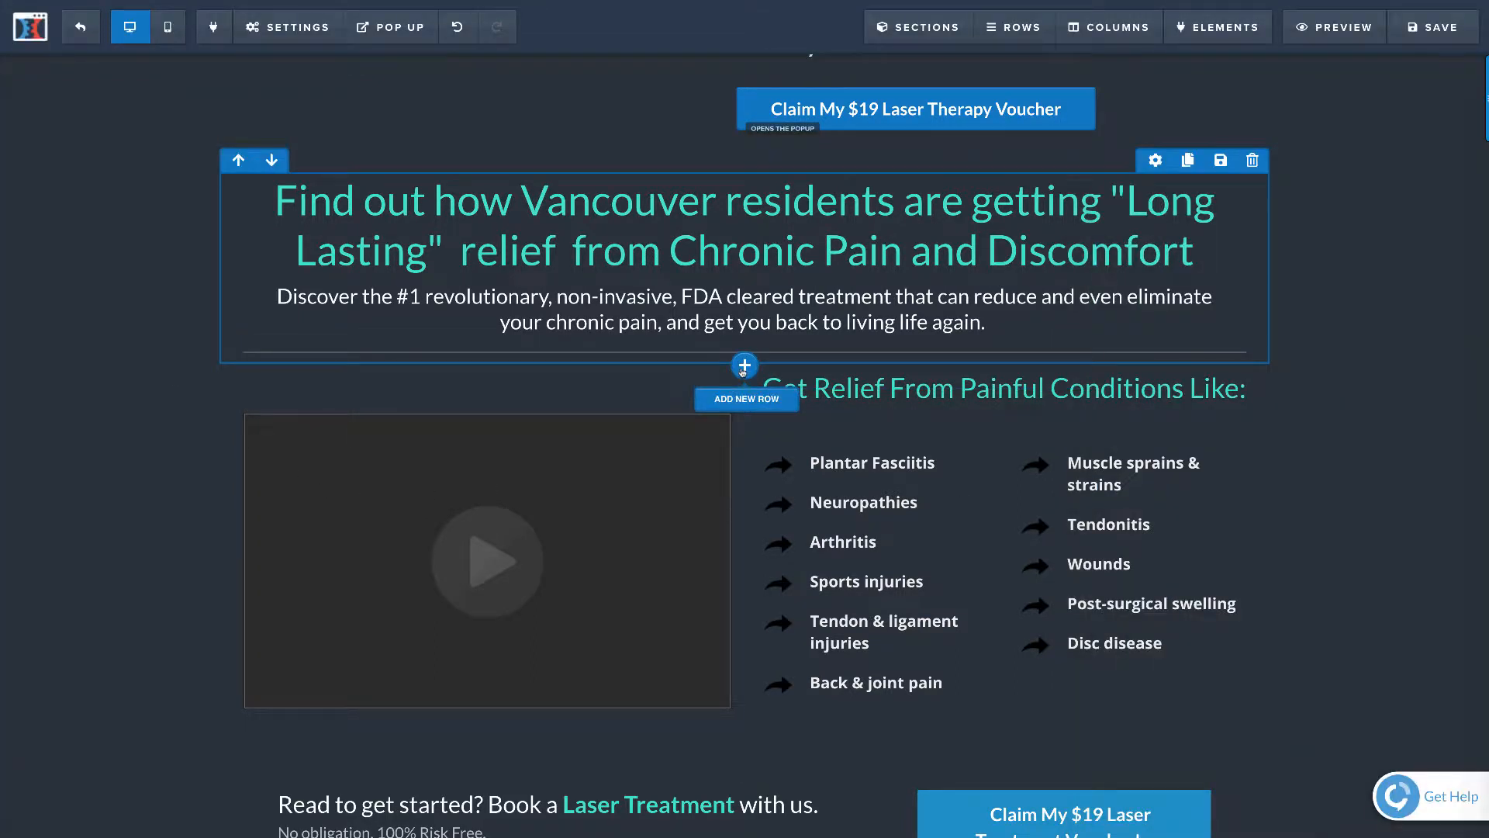
- View the column layouts available for a new row below the headline row, and close them
left_click(744, 366)
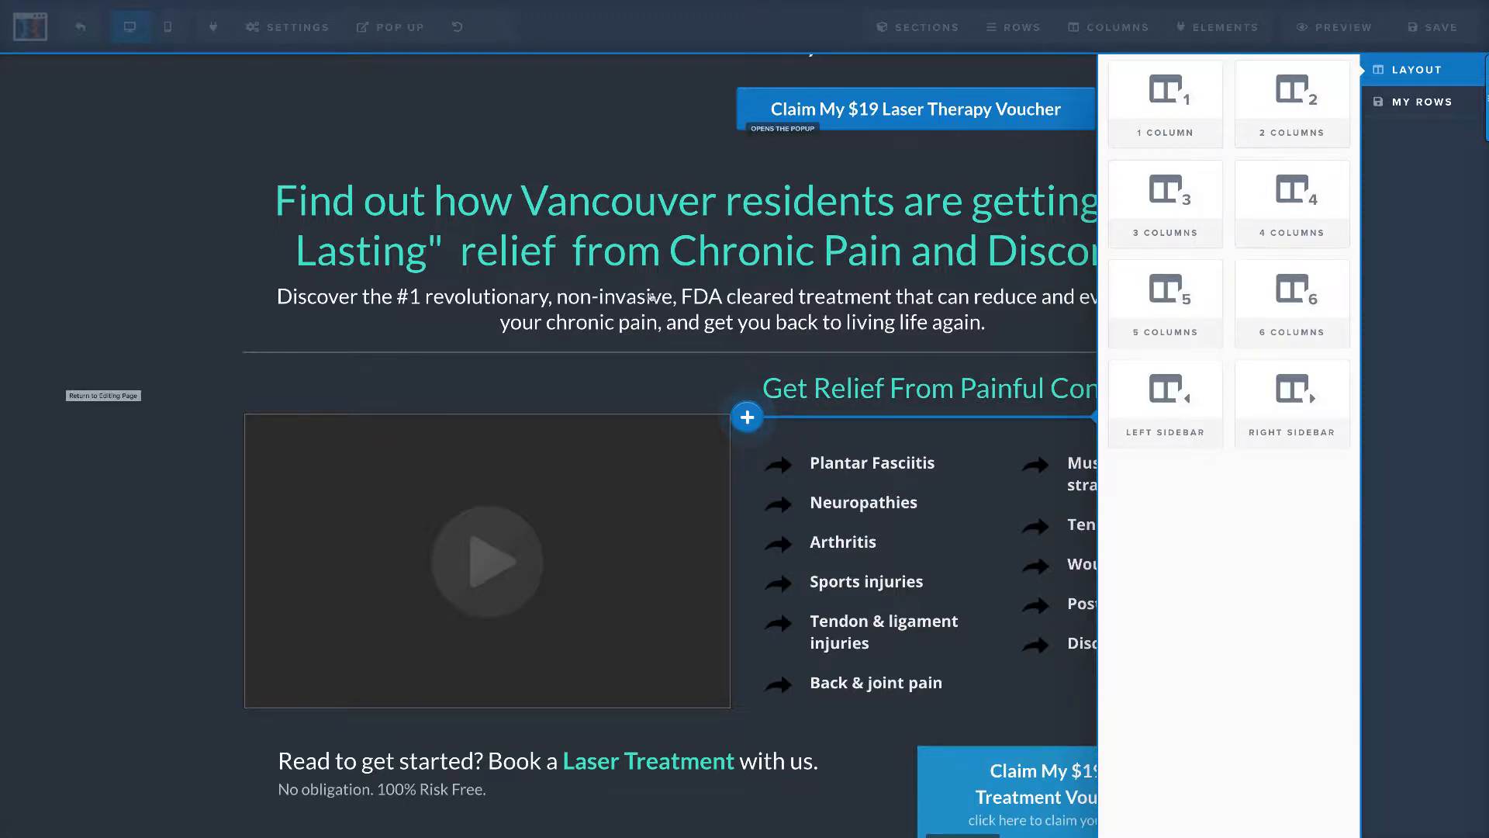
left_click(217, 328)
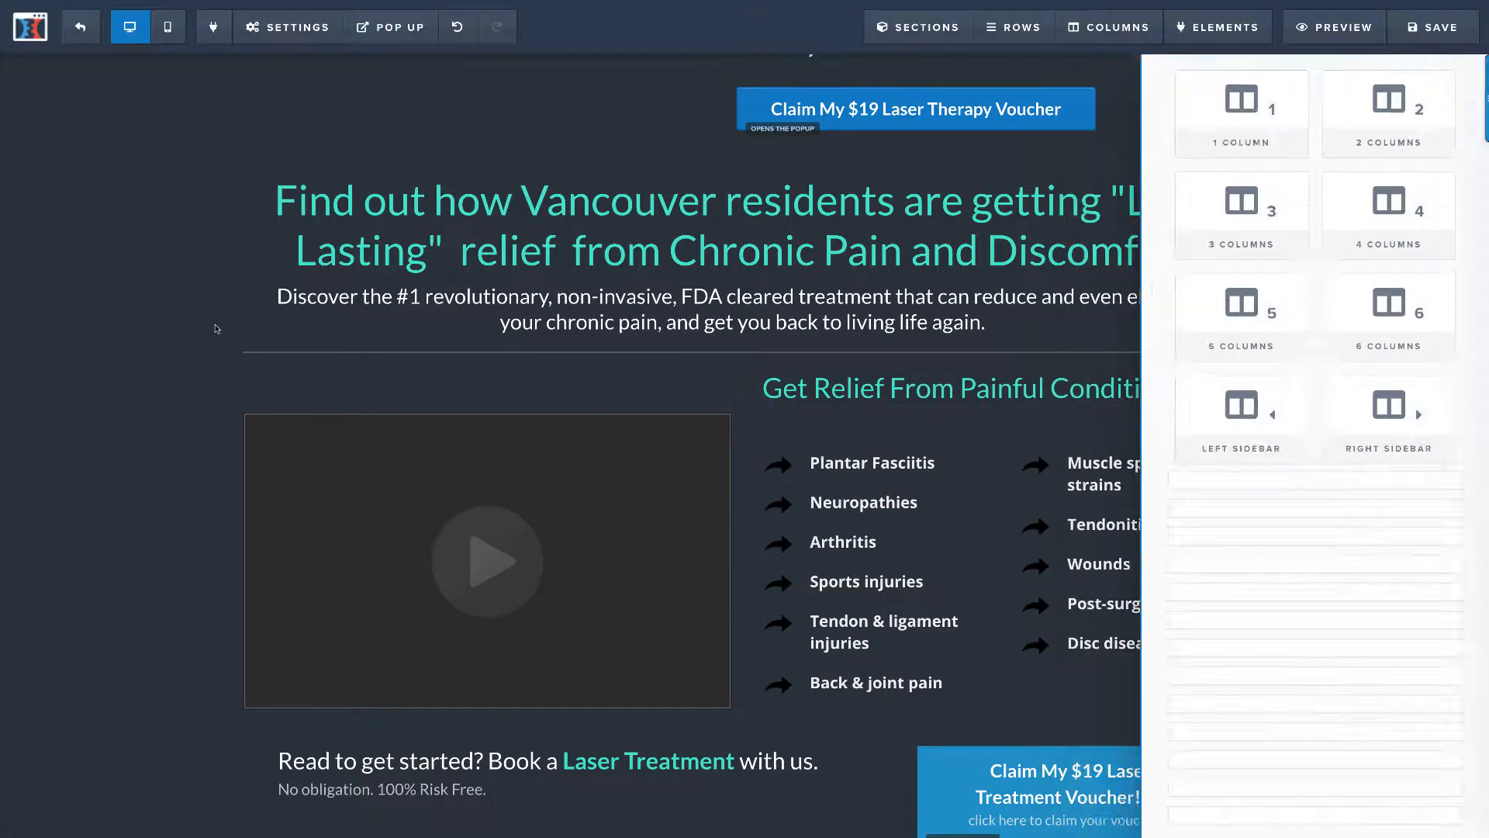
scroll(880, 360, "down", 3)
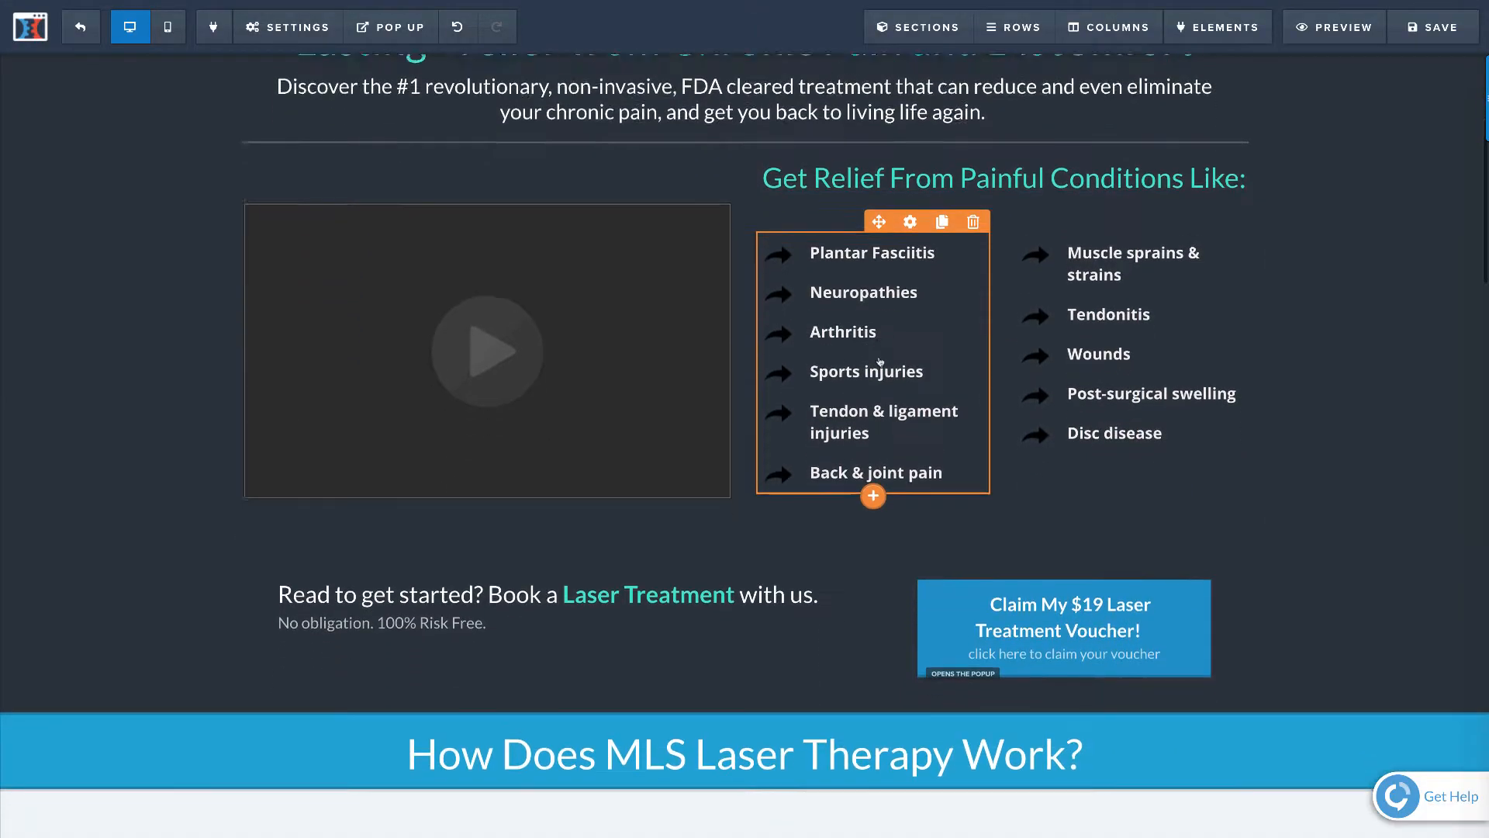
scroll(880, 361, "up", 3)
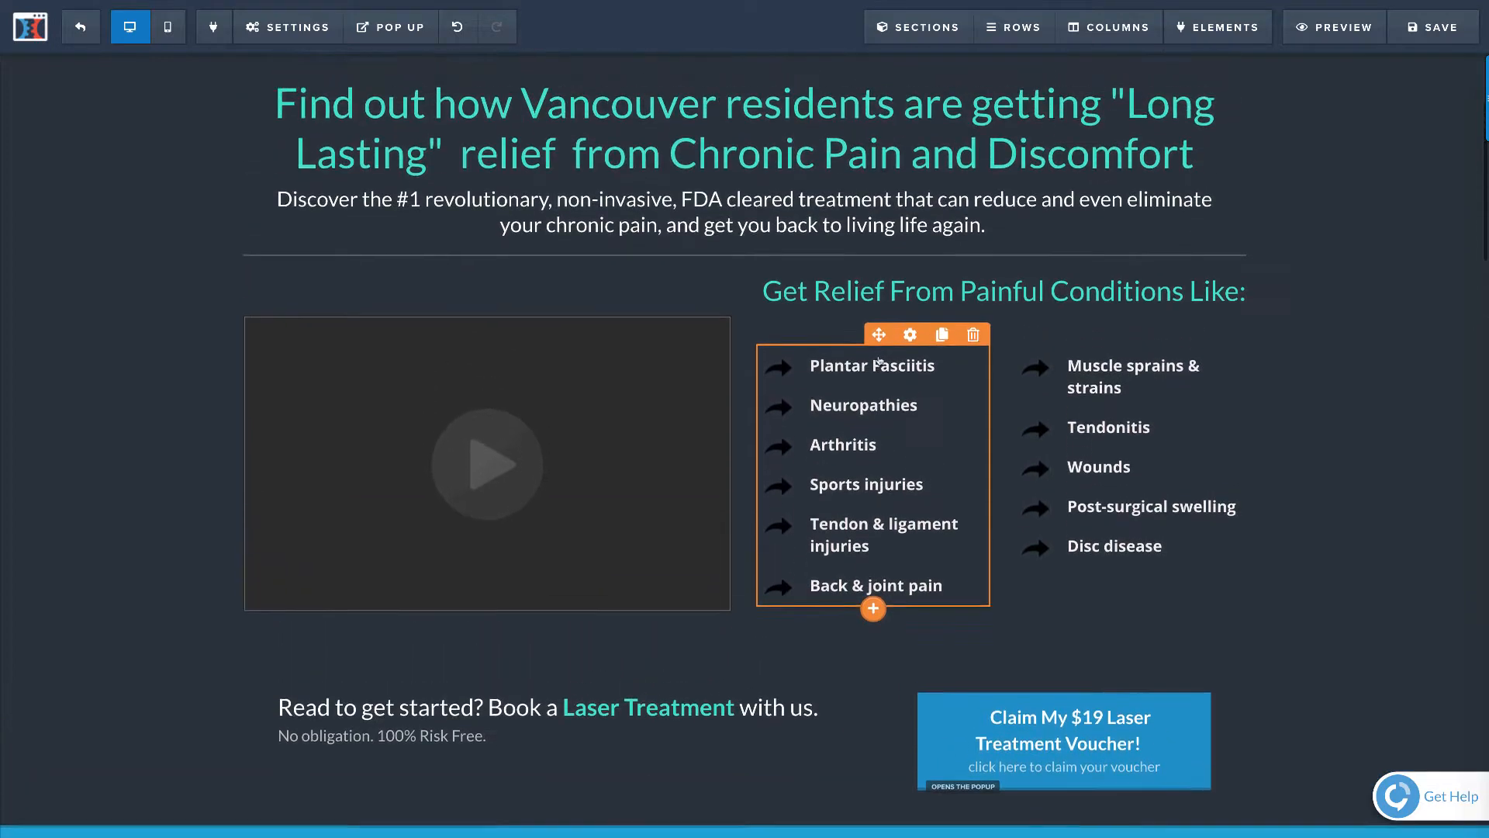
- Inspect the pop-up options and the settings of the "Claim My $19 Laser Therapy Voucher" button, and close them
scroll(878, 359, "up", 3)
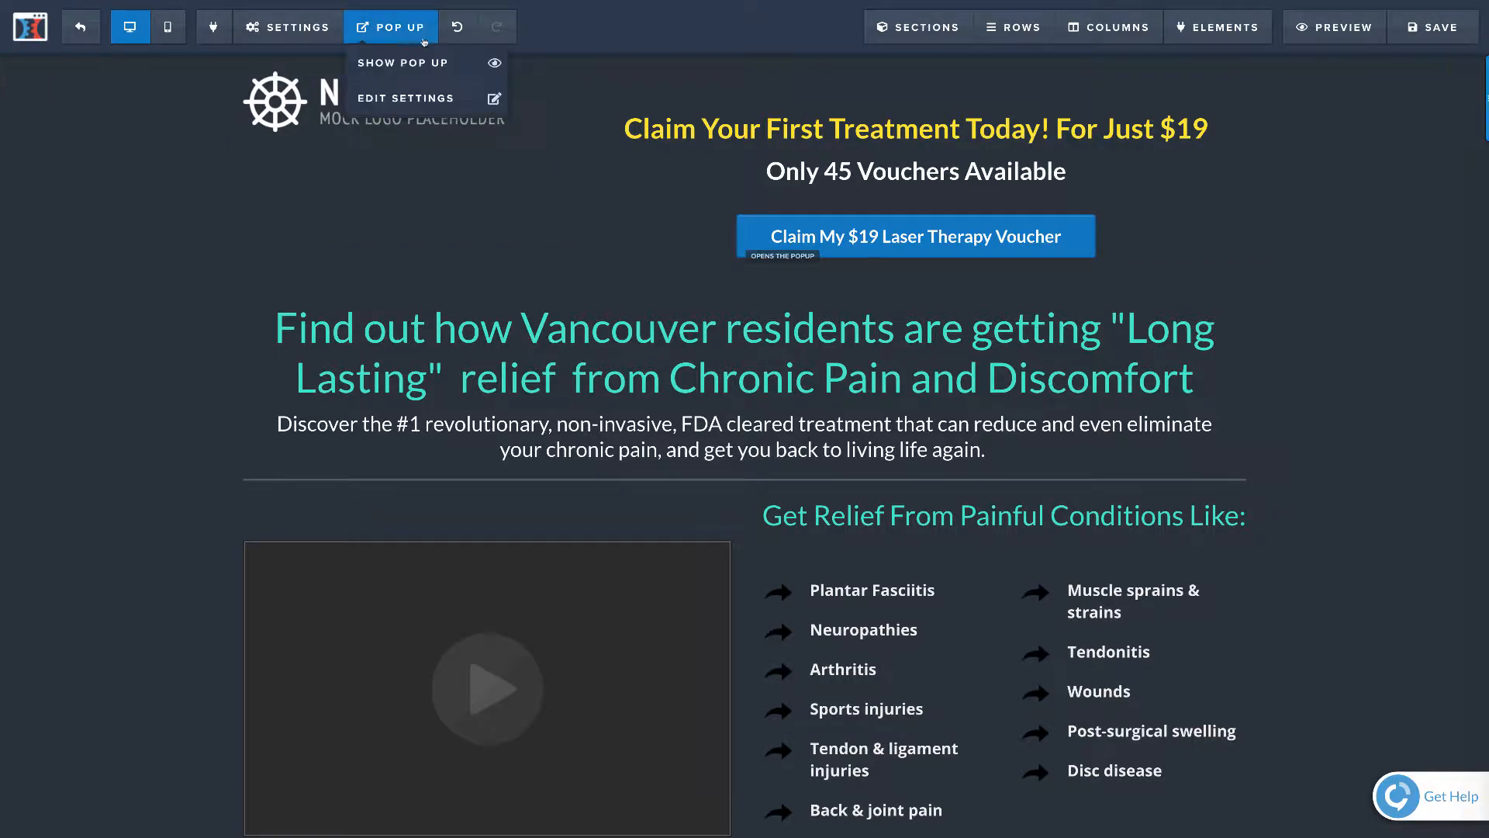
left_click(930, 236)
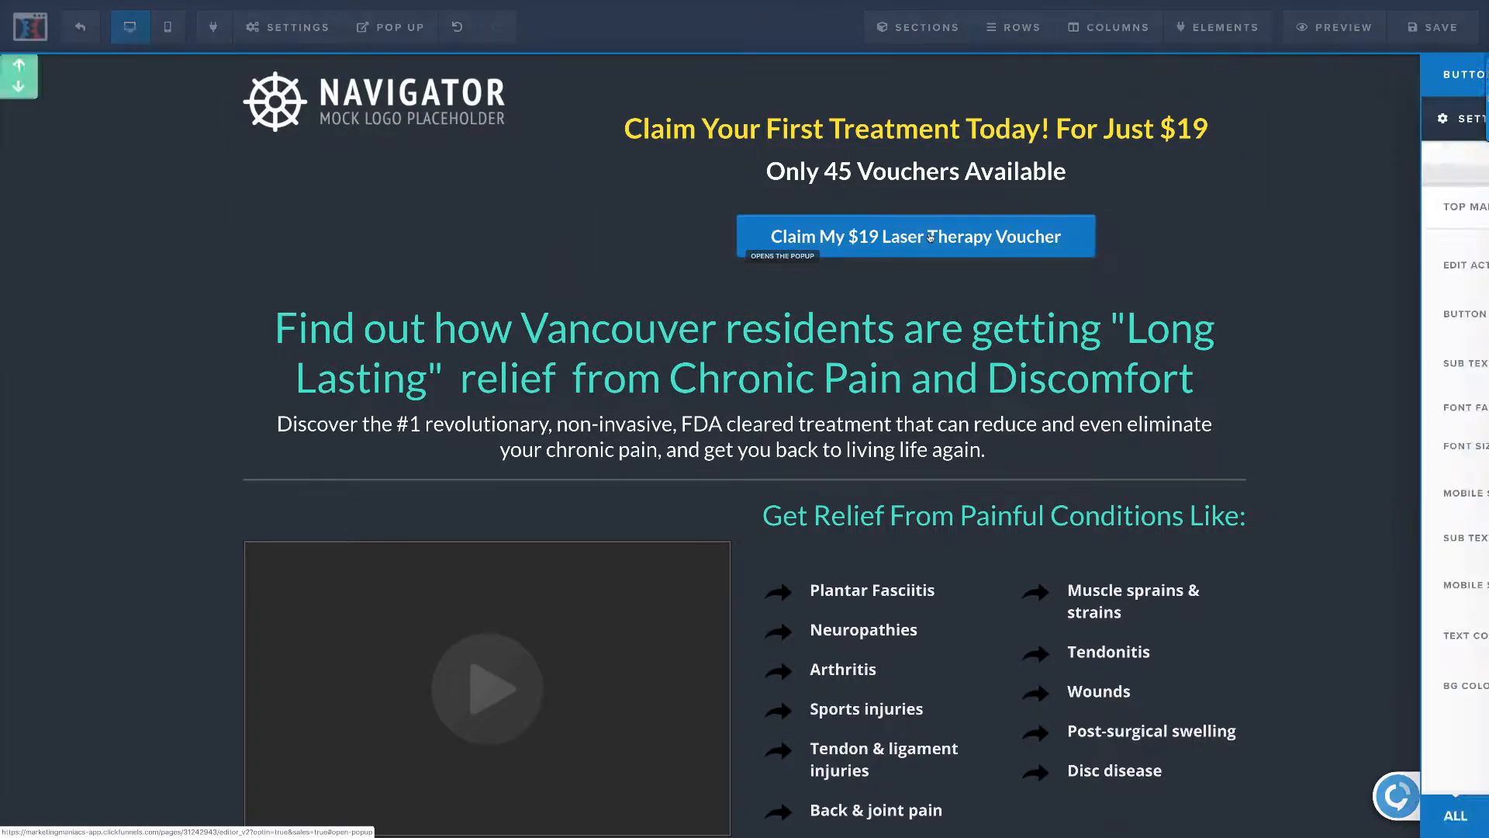
left_click(988, 210)
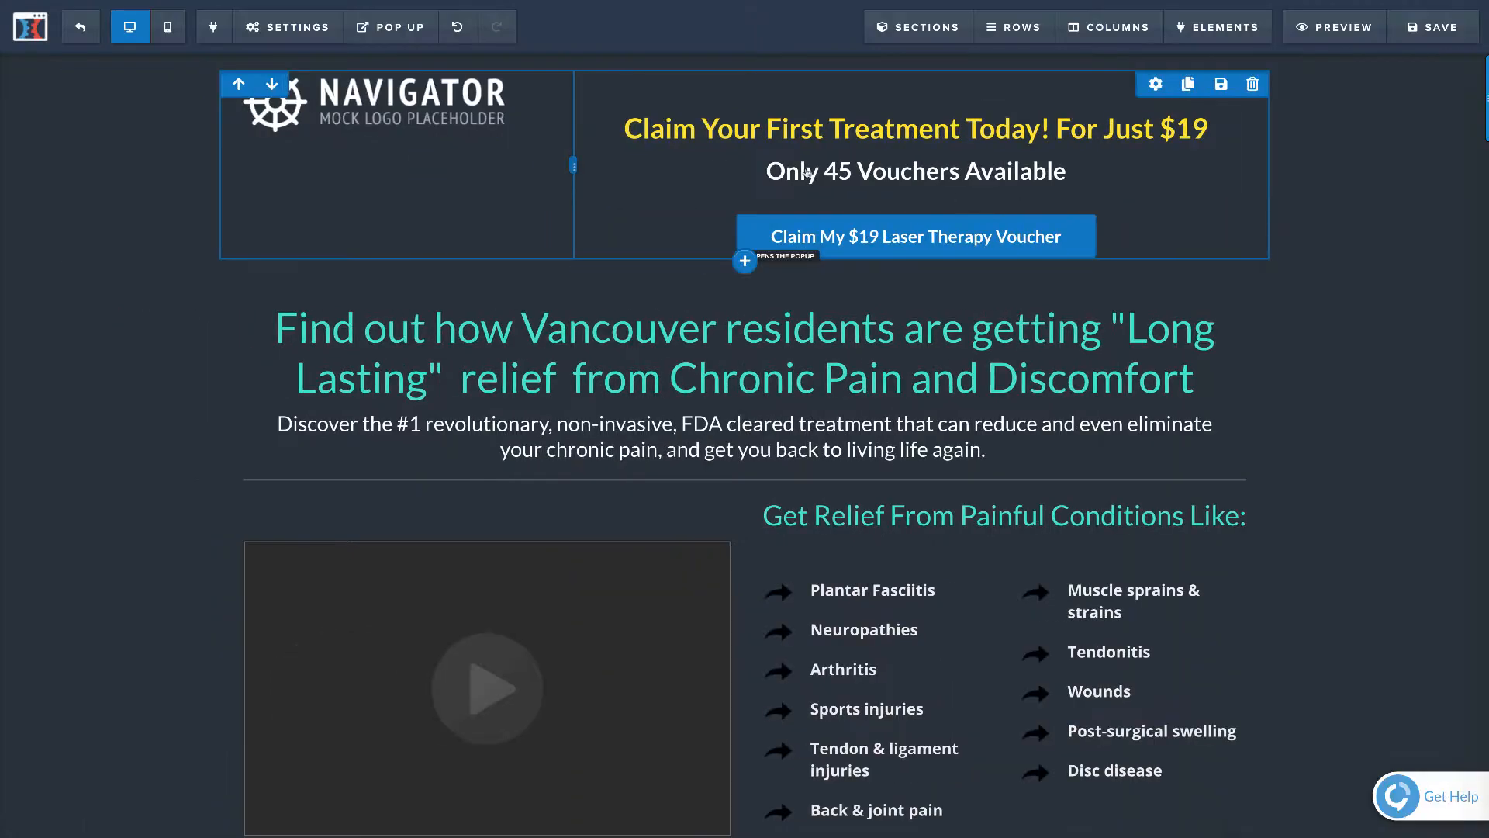
mouse_move(385, 31)
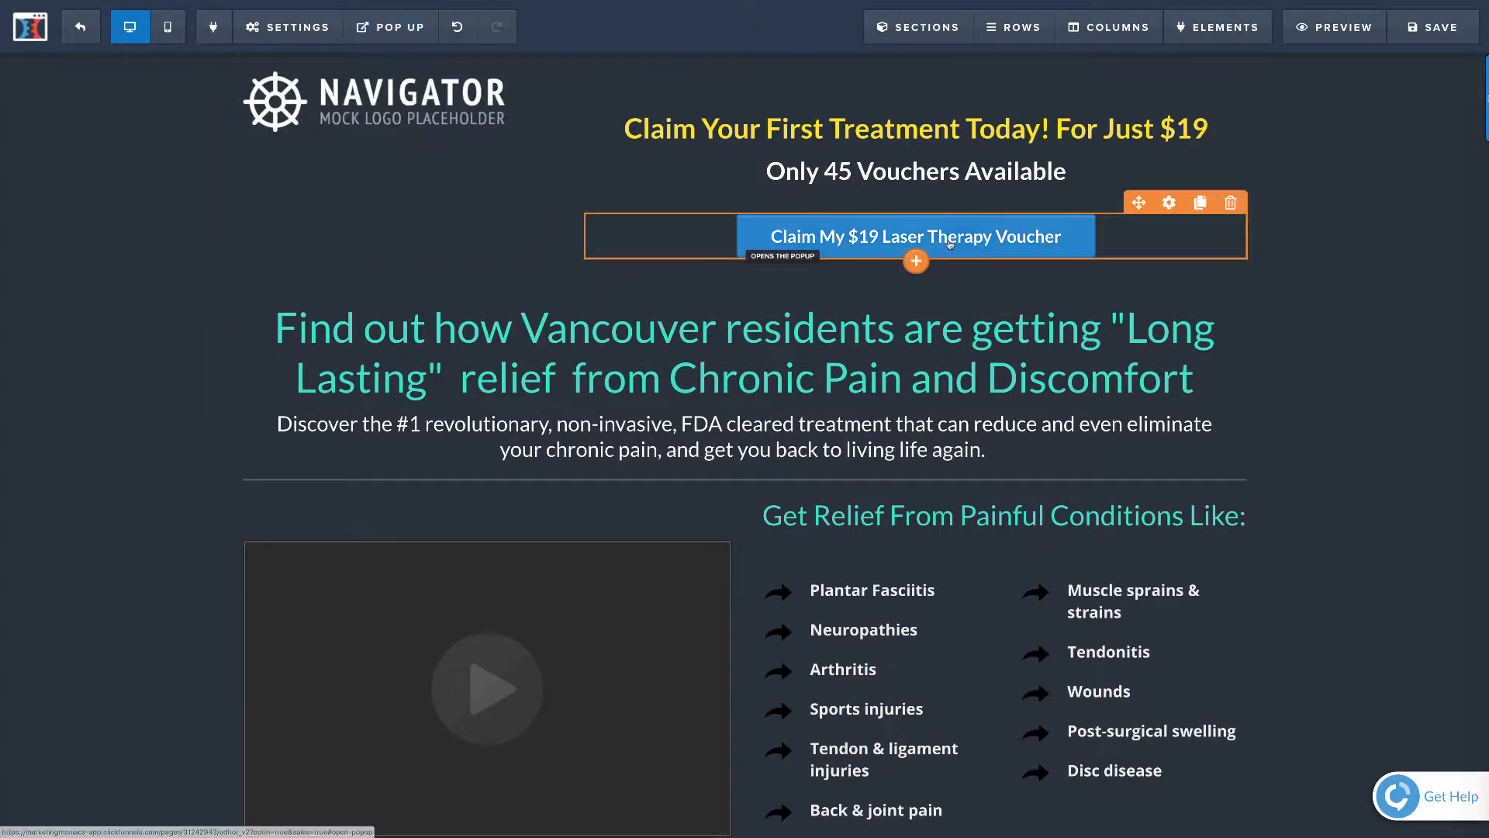
left_click(901, 247)
left_click(1062, 190)
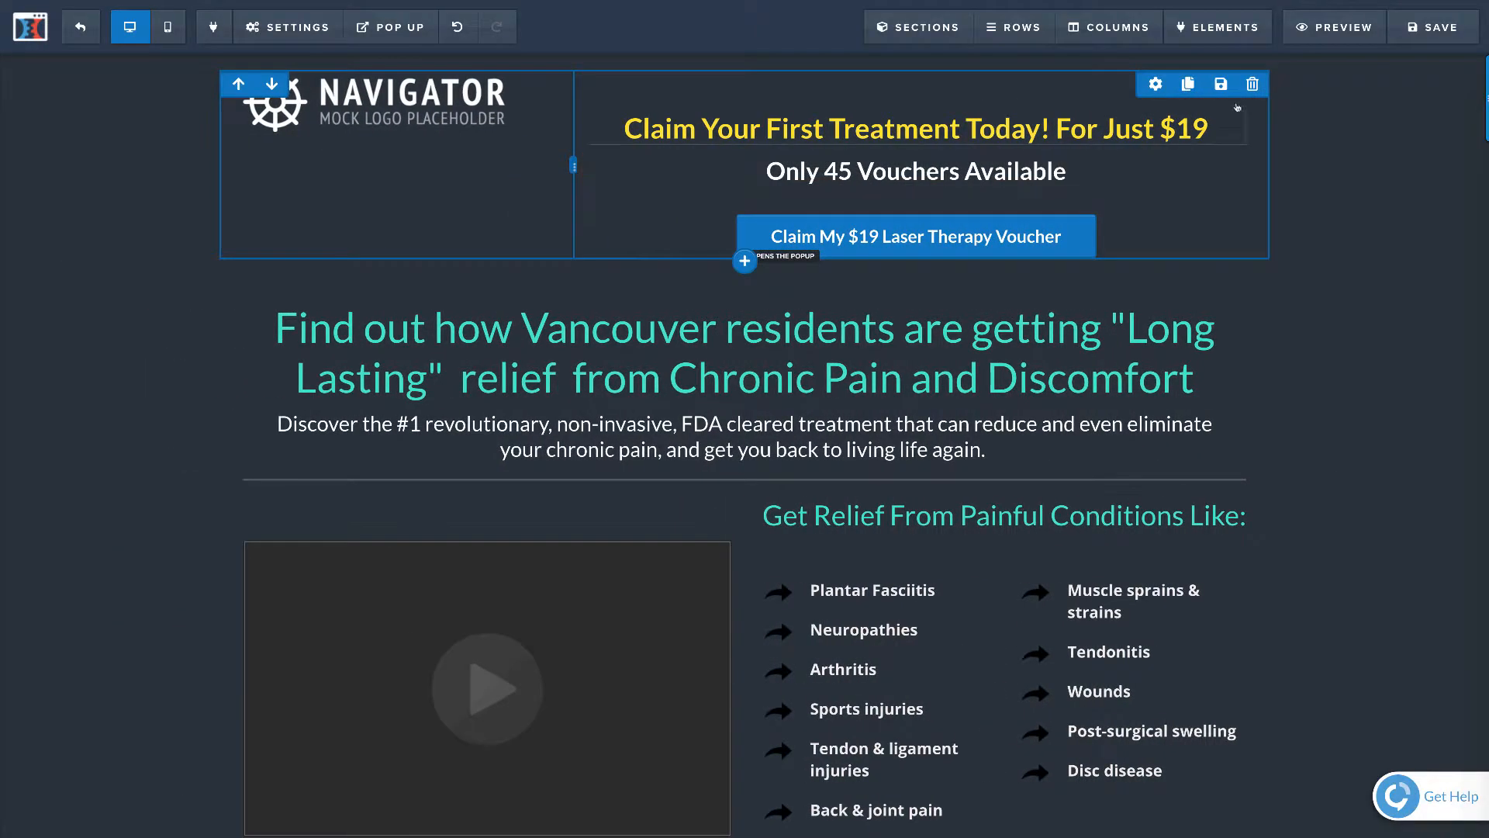
- Open the sales page preview in a new browser tab, leave full screen, and view the page's headline and video section
right_click(1320, 31)
left_click(1327, 35)
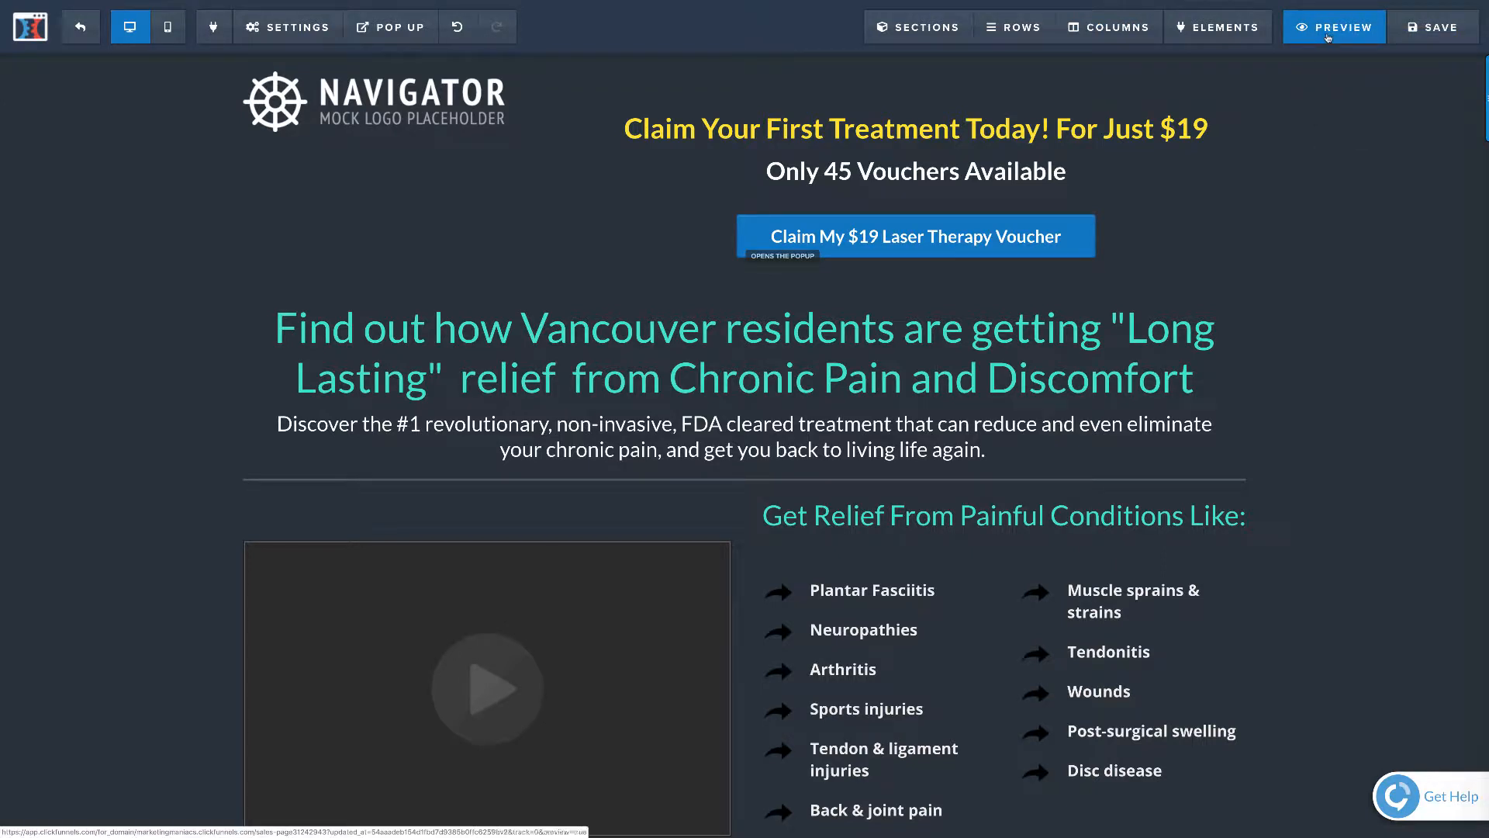
mouse_move(1053, 4)
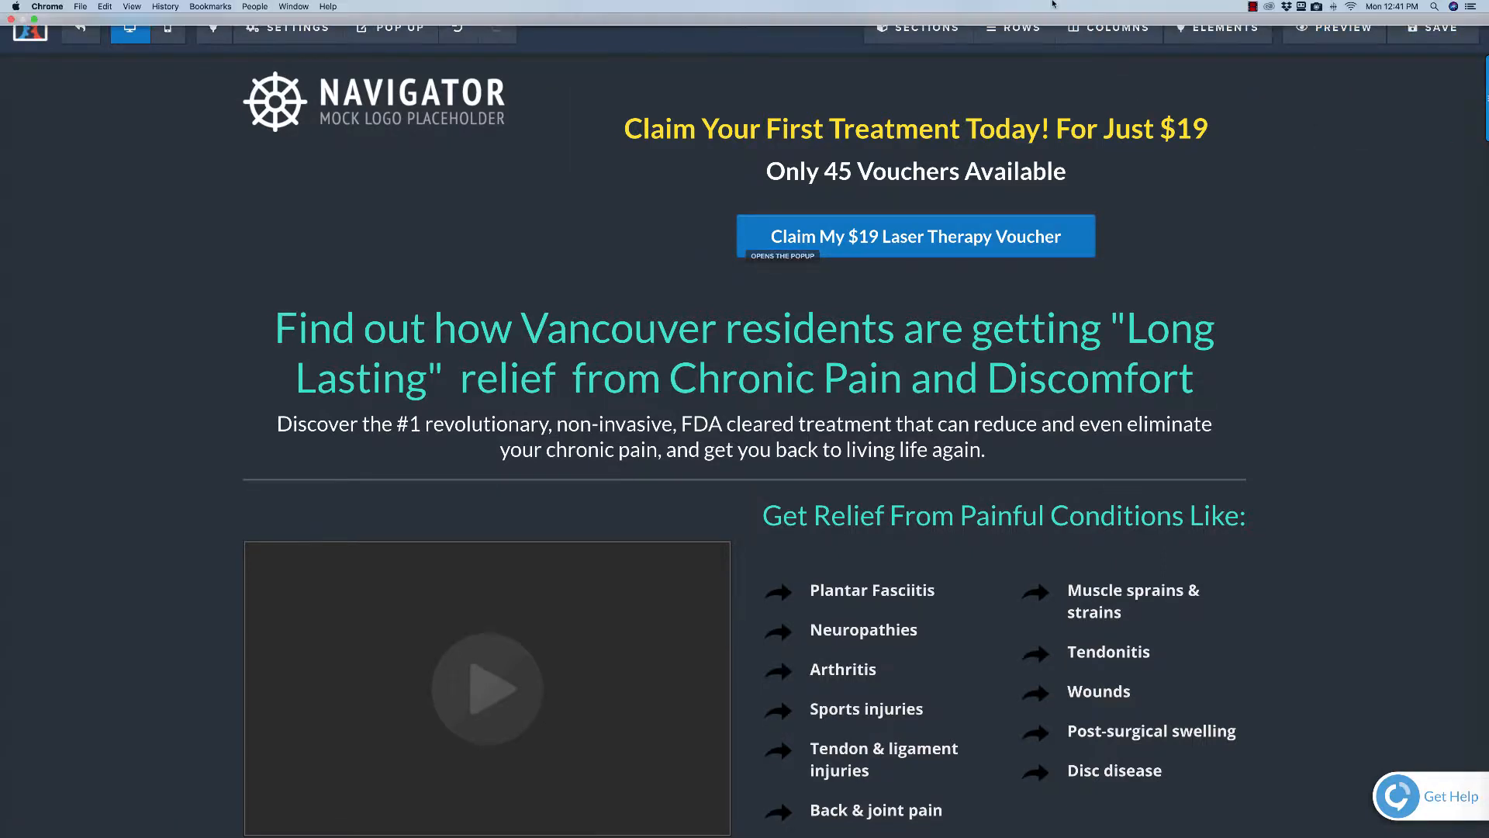
left_click(34, 19)
left_click(433, 124)
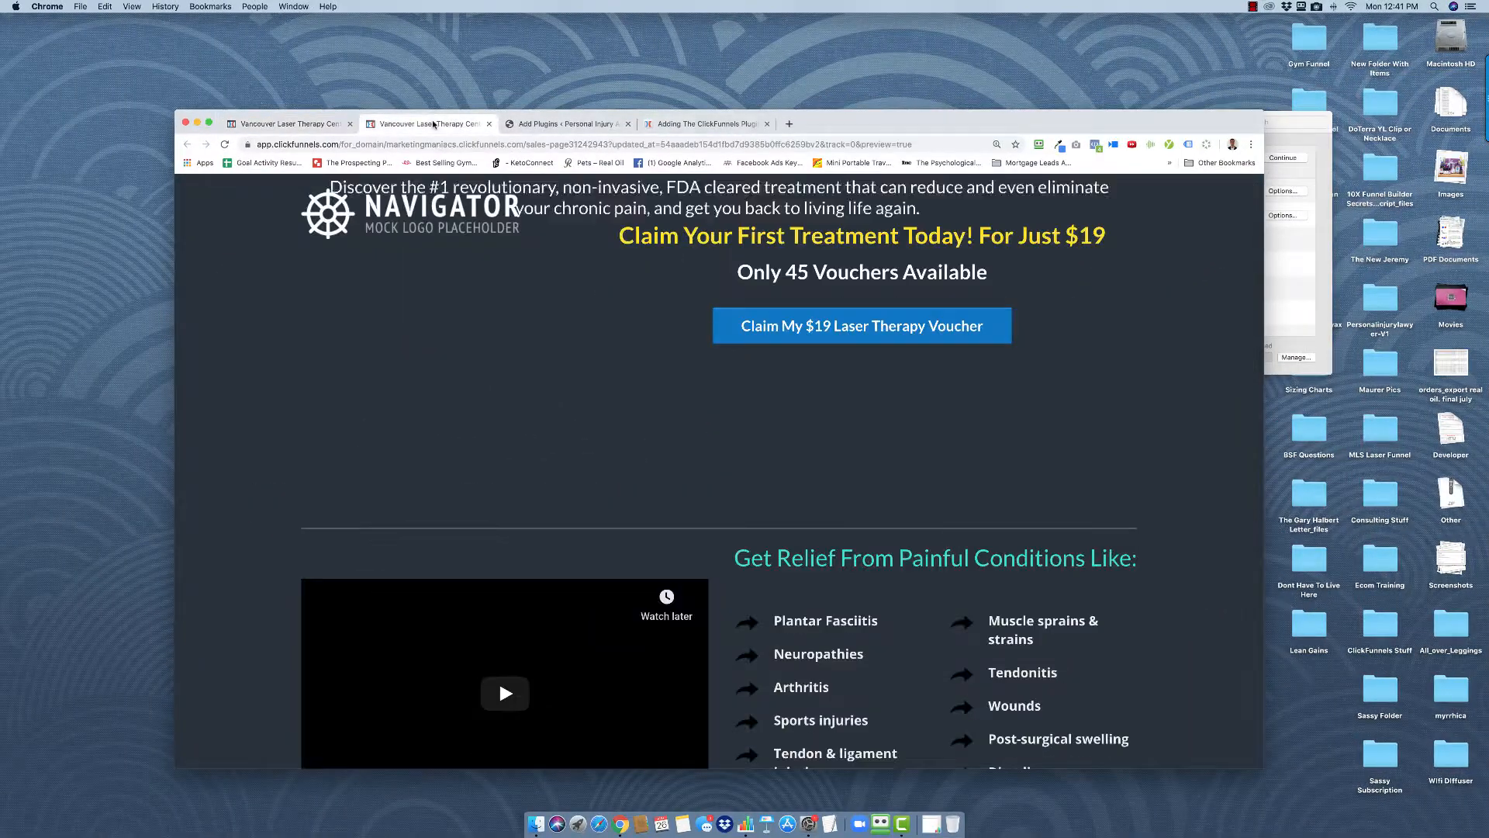
scroll(775, 463, "down", 2)
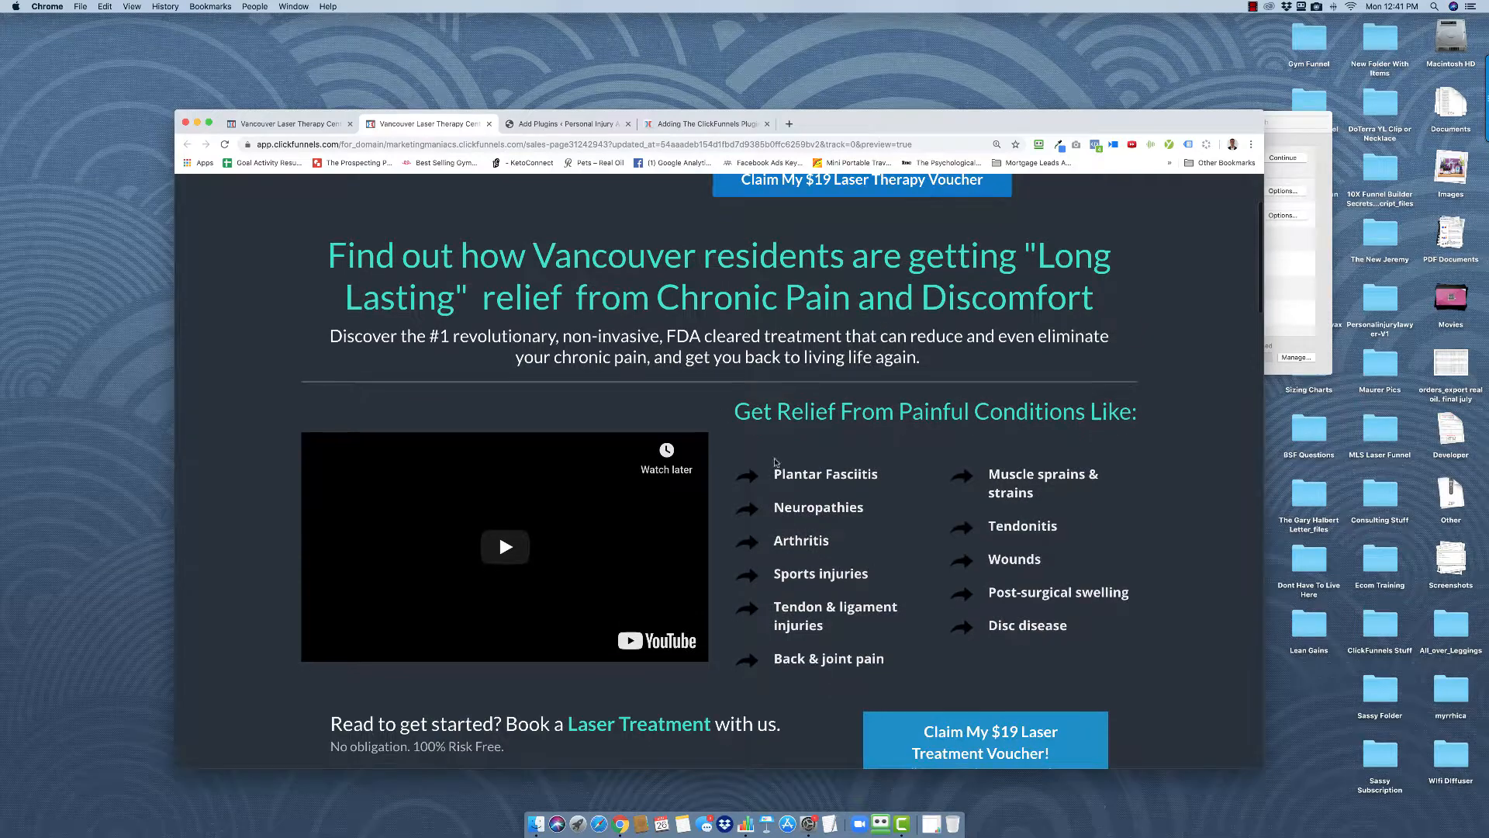
- Test the "Claim My $19 Laser Therapy Voucher" button in the preview, examine its opt-in form and submit button, and close the pop-up
scroll(774, 504, "down", 5)
scroll(774, 505, "up", 7)
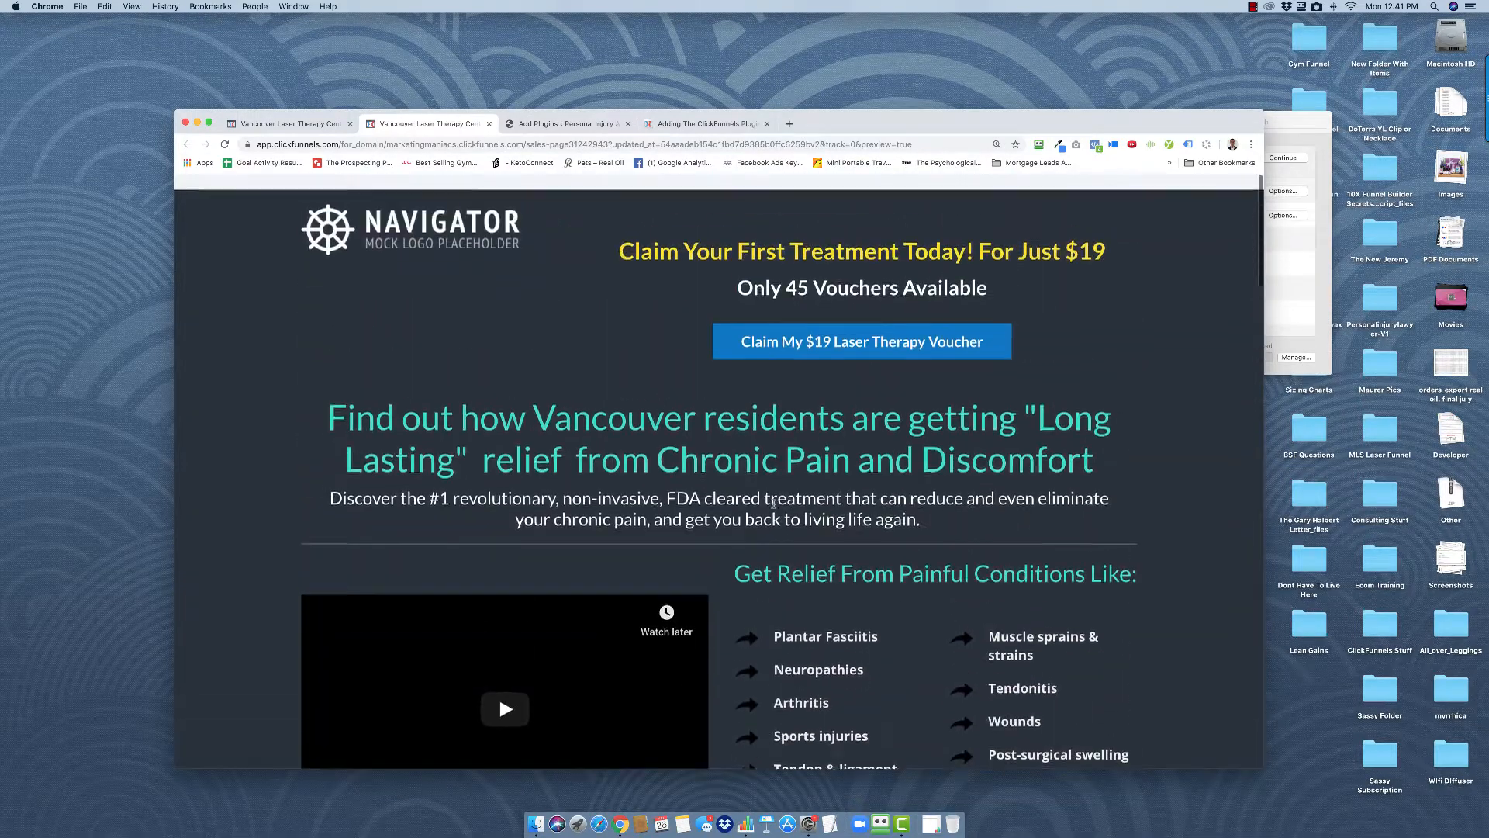
scroll(773, 504, "down", 1)
left_click(870, 332)
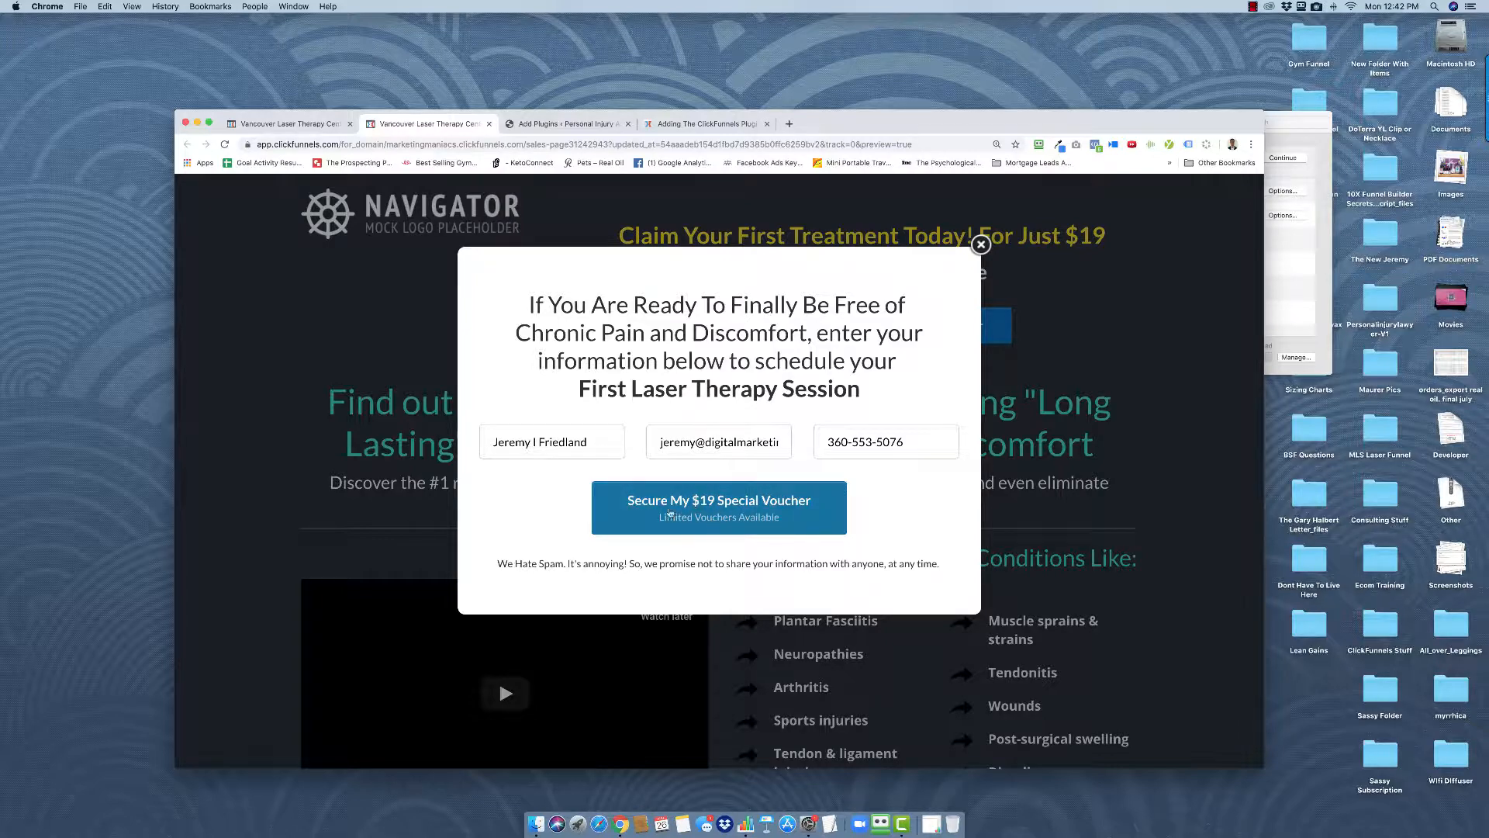
left_click(674, 506)
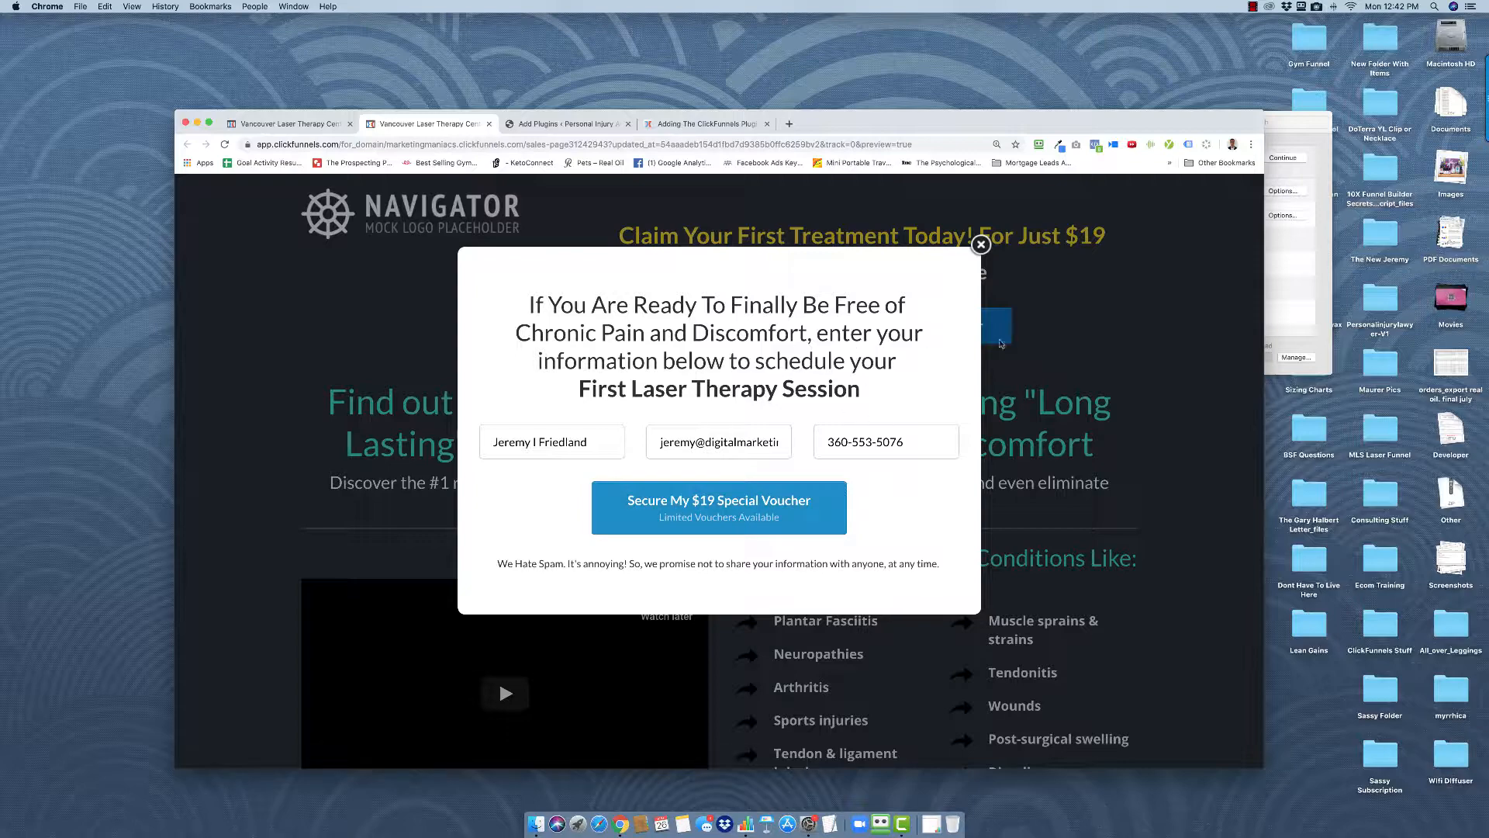
left_click(970, 252)
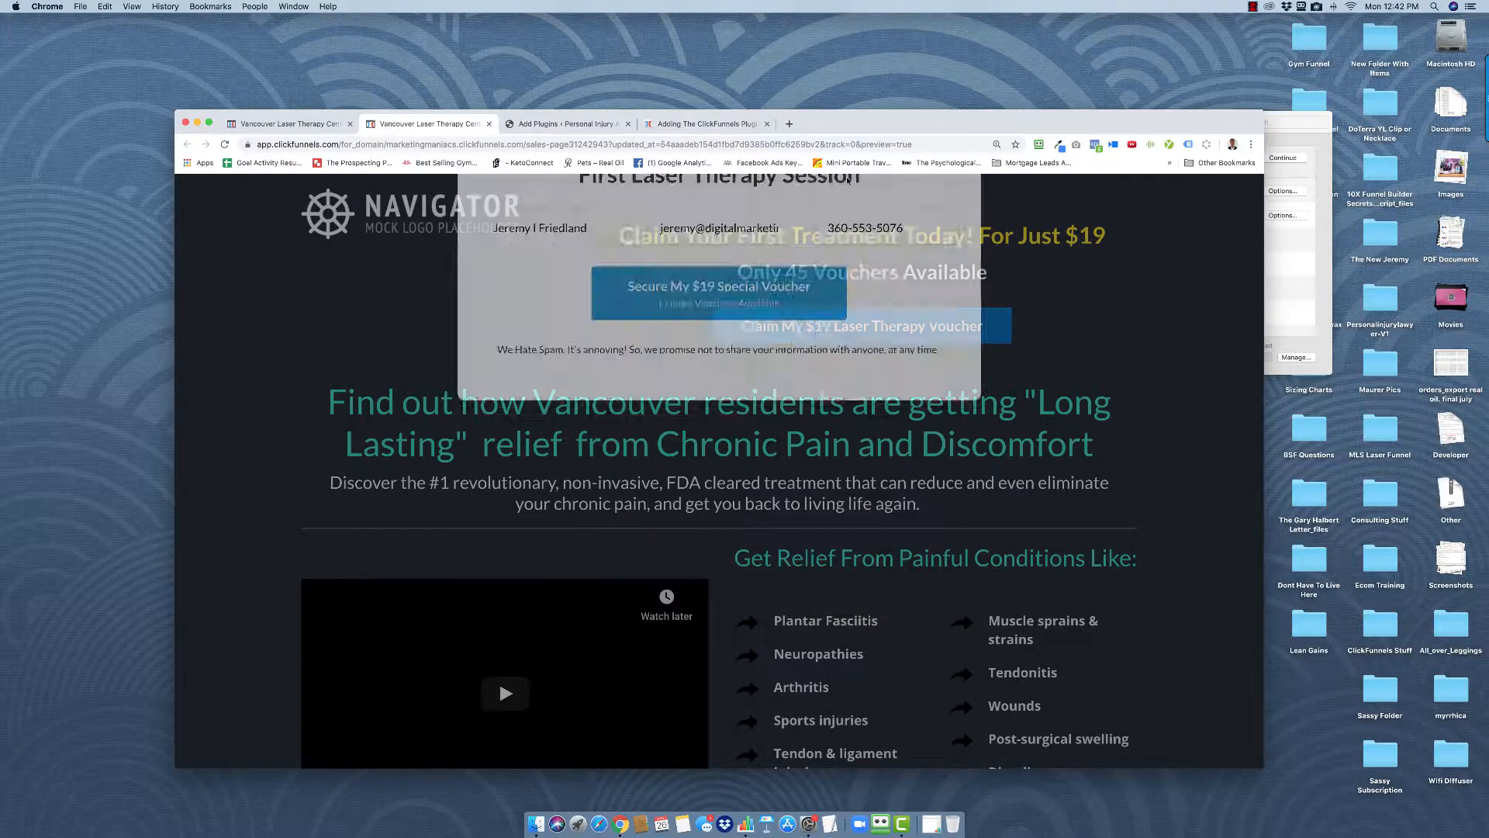
- Return to the page editor, show the opt-in pop-up there, close it, and put the editor in full screen
left_click(287, 123)
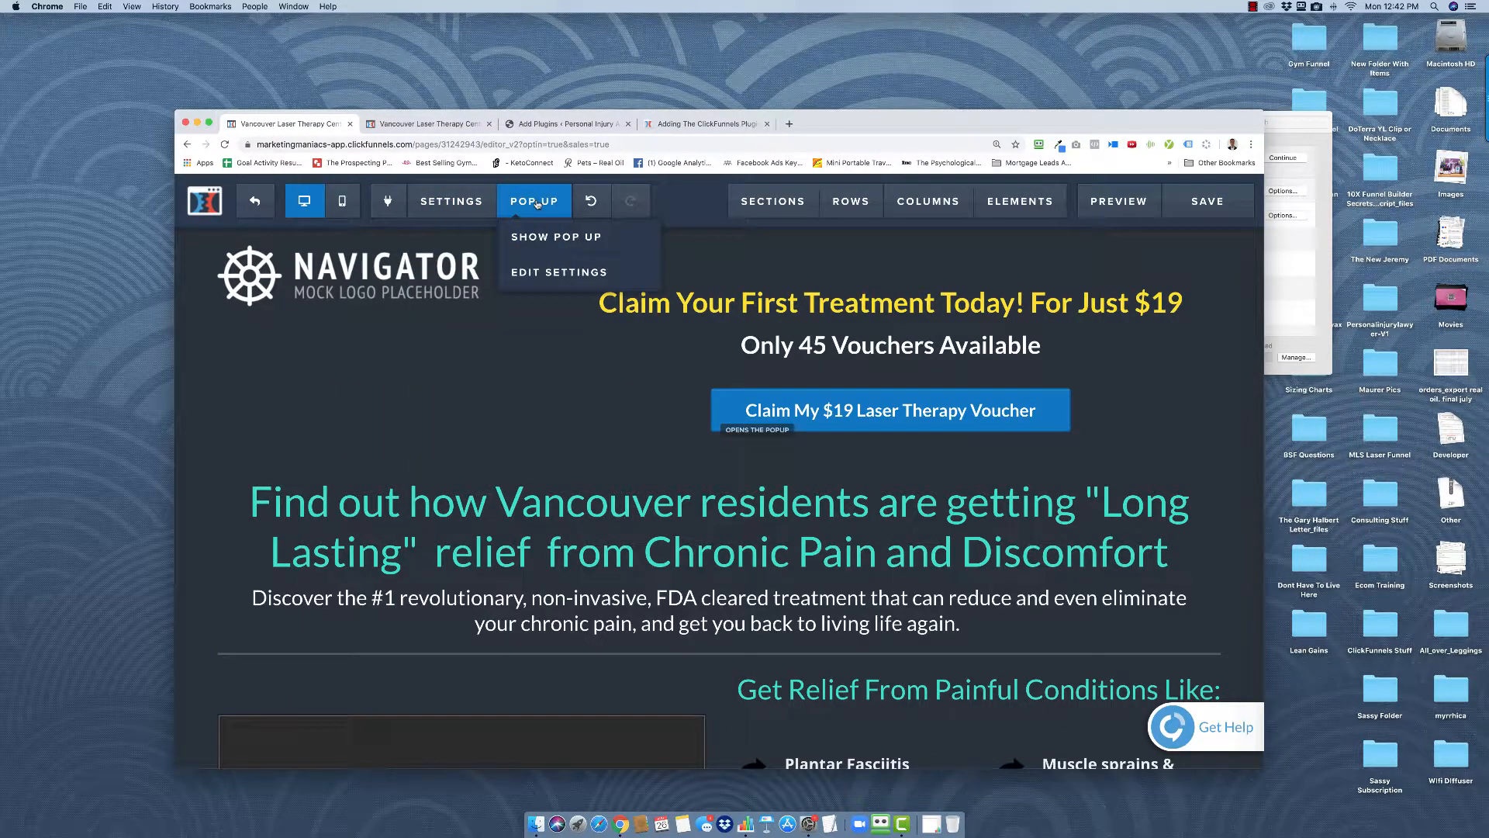
left_click(538, 254)
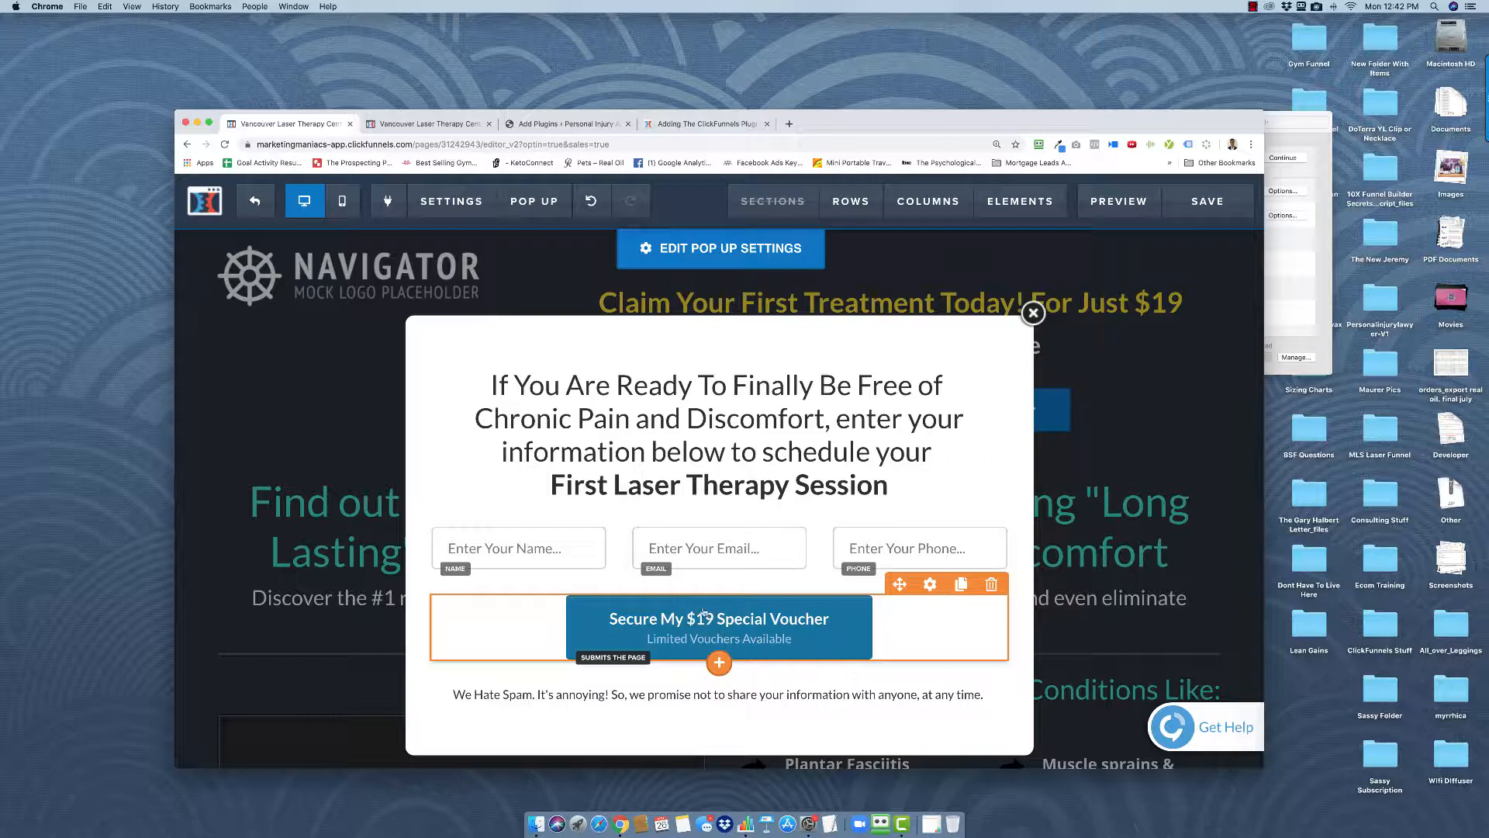
left_click(1033, 313)
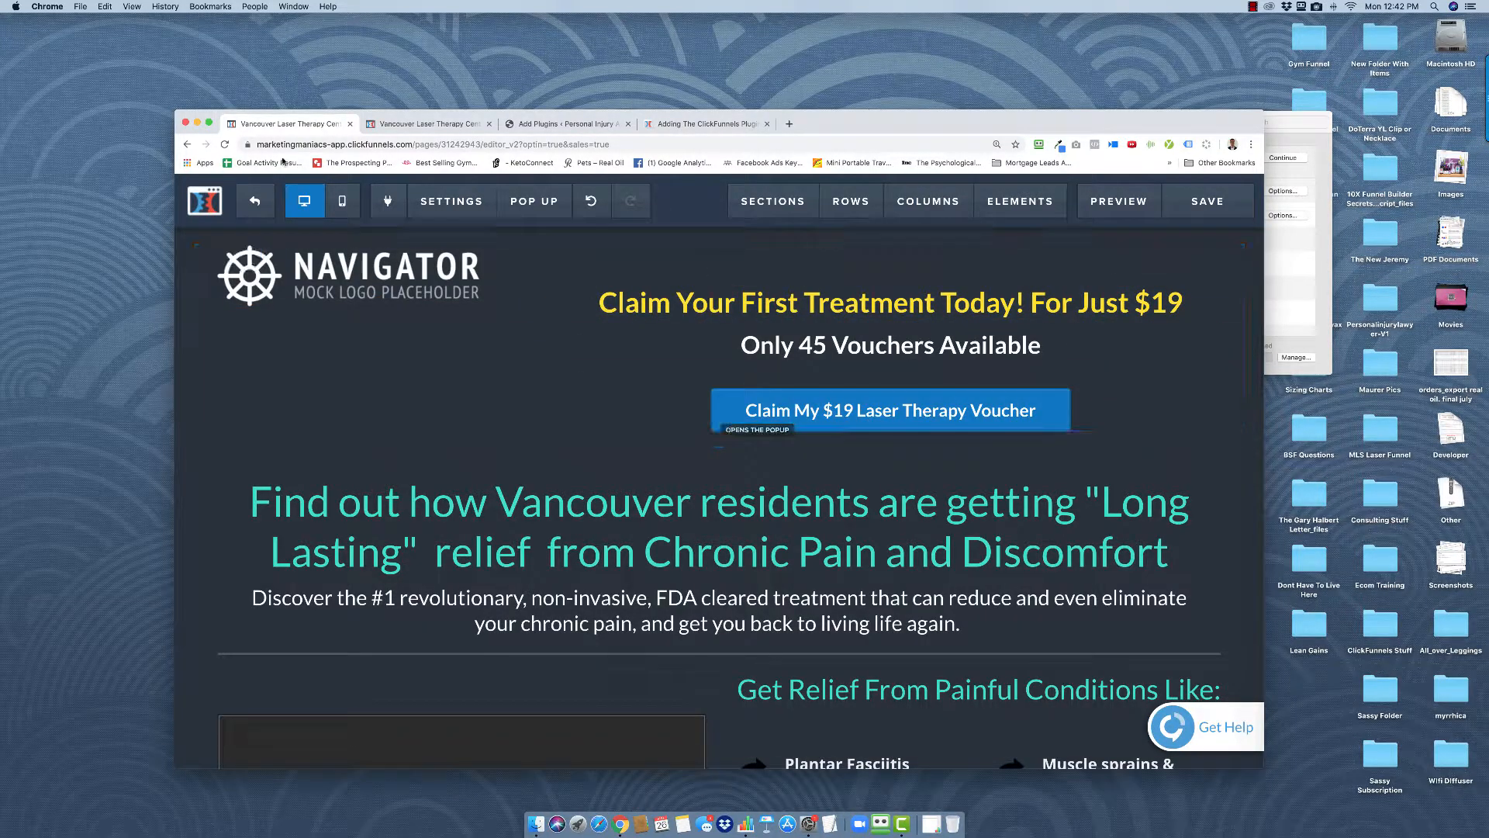
left_click(208, 124)
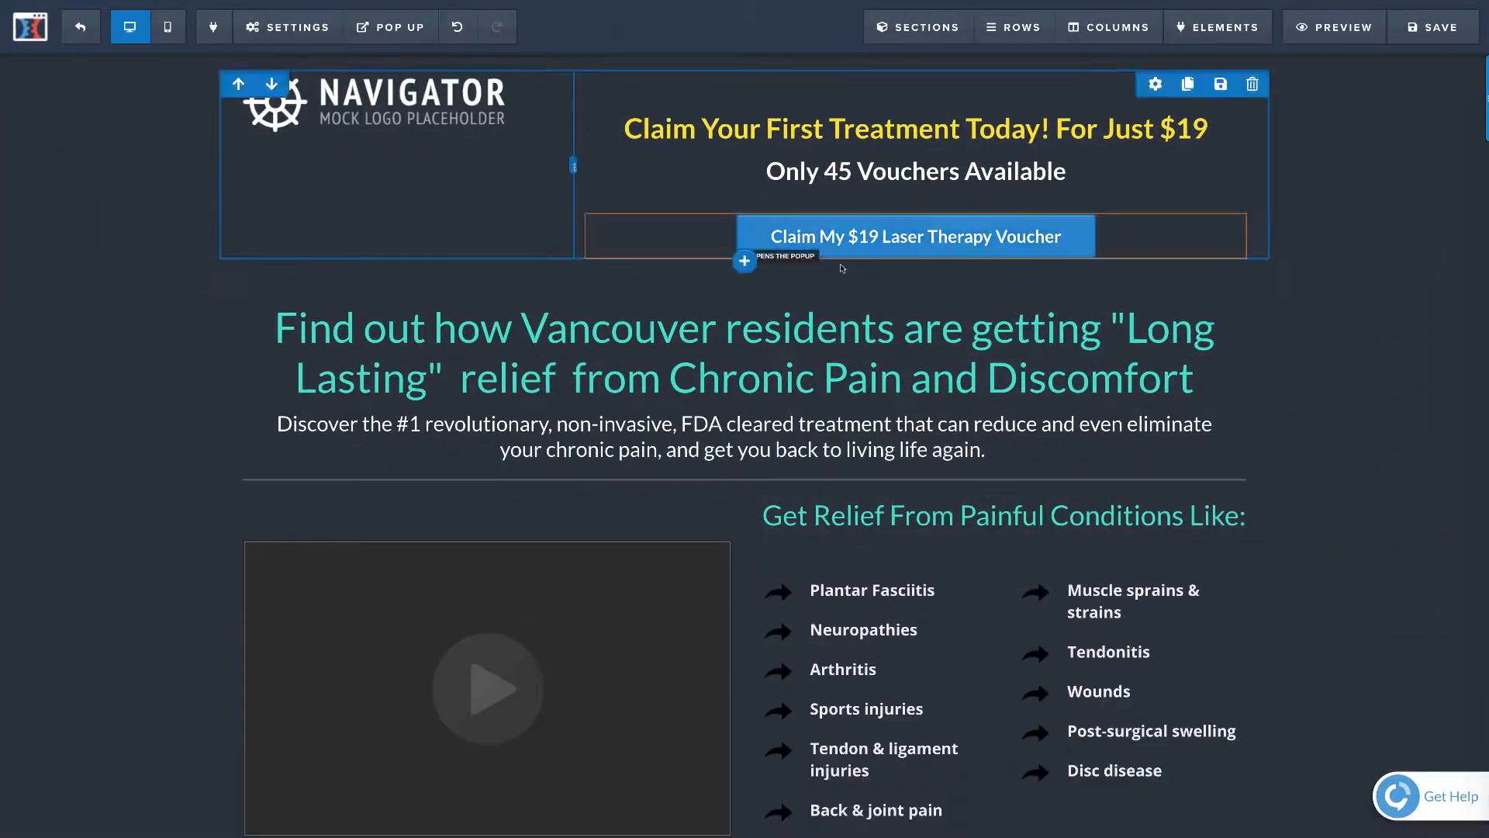
- Examine the first booking call-to-action and the "How Does MLS Laser Therapy Work?" section with its images and explanatory text
scroll(232, 382, "down", 3)
scroll(232, 383, "down", 6)
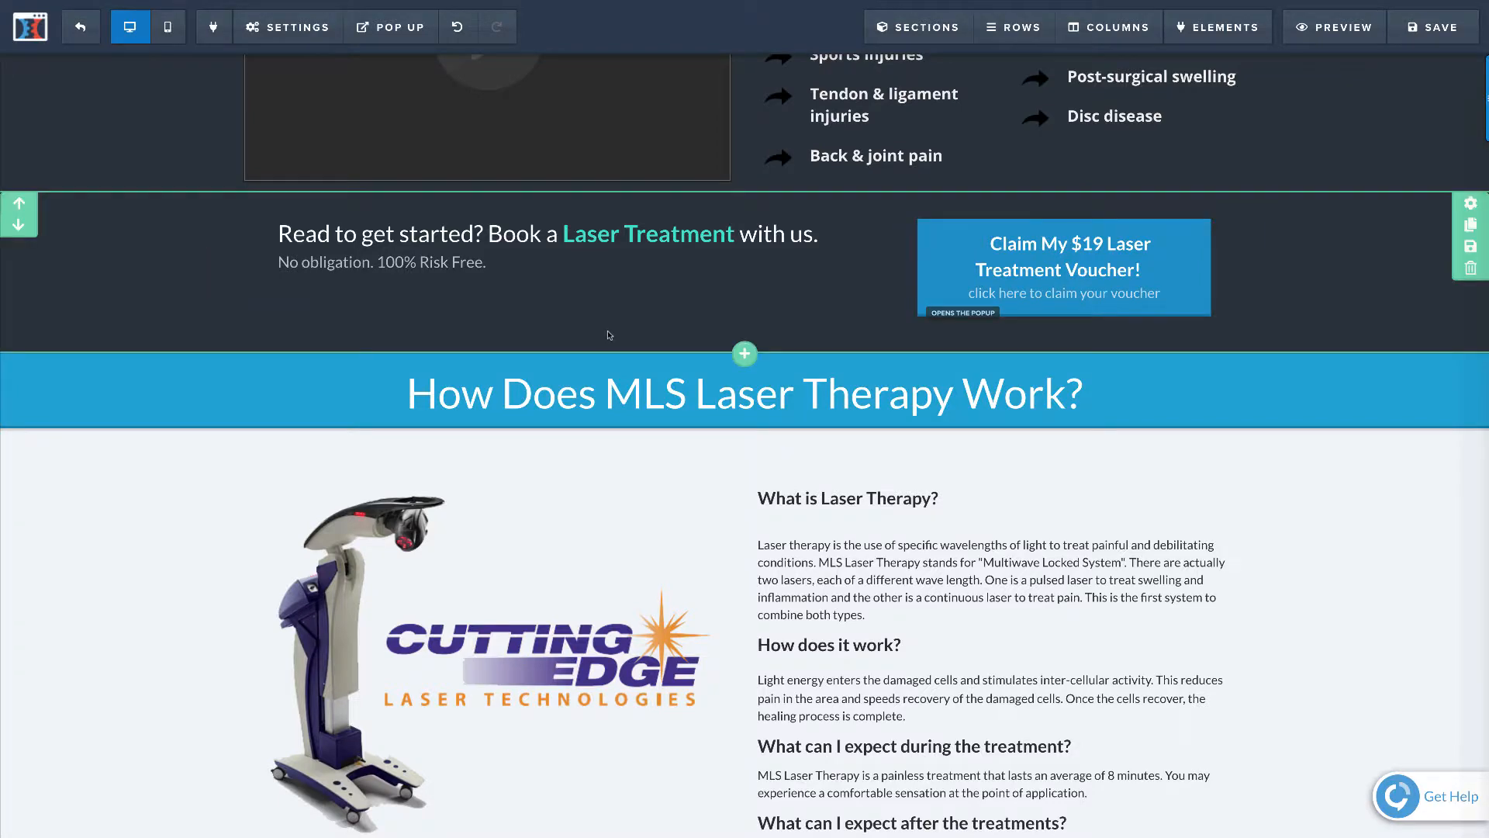
scroll(597, 333, "down", 1)
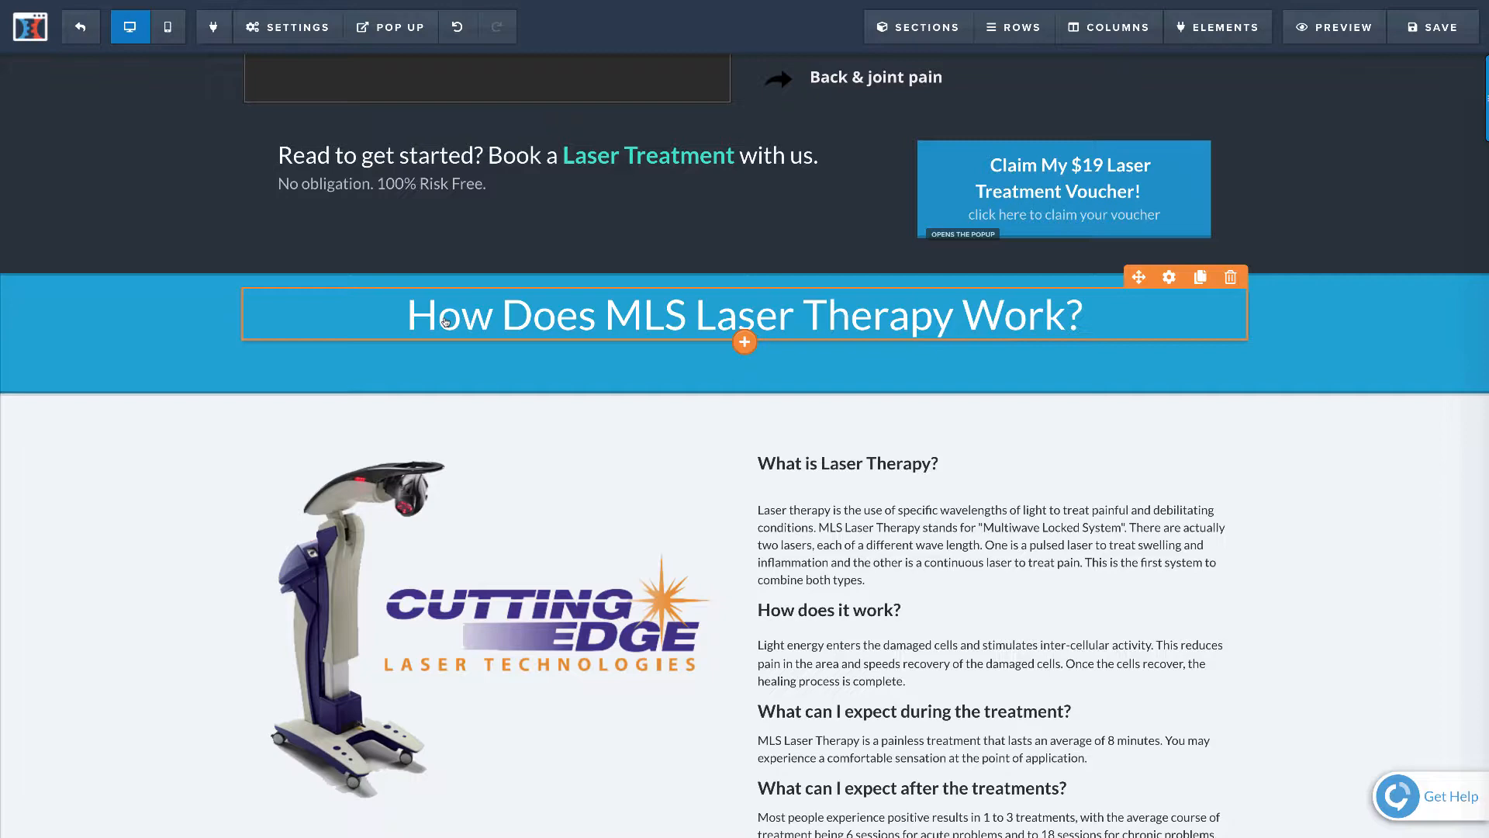
scroll(466, 324, "down", 1)
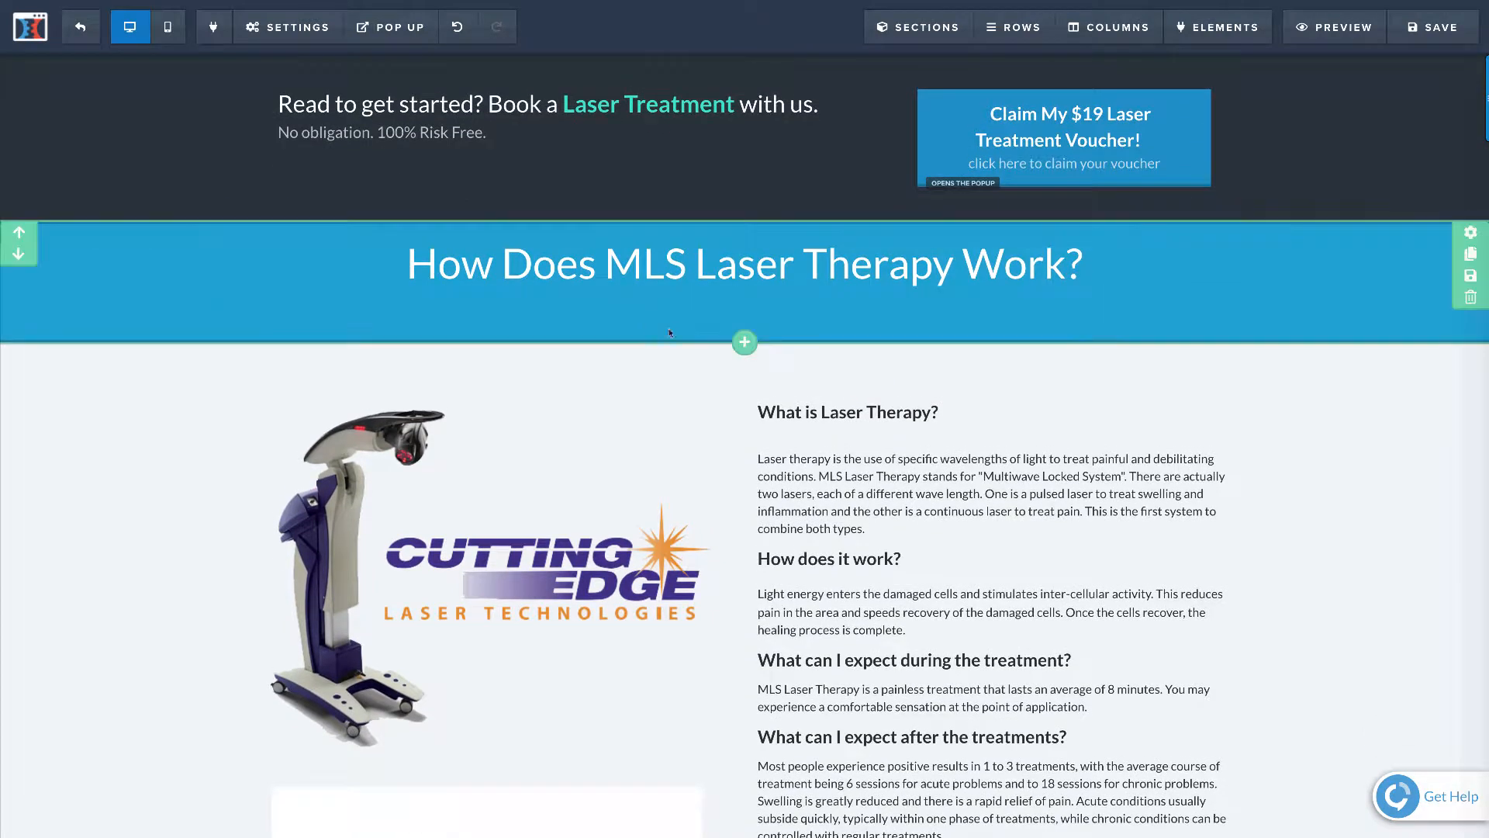
scroll(671, 337, "down", 1)
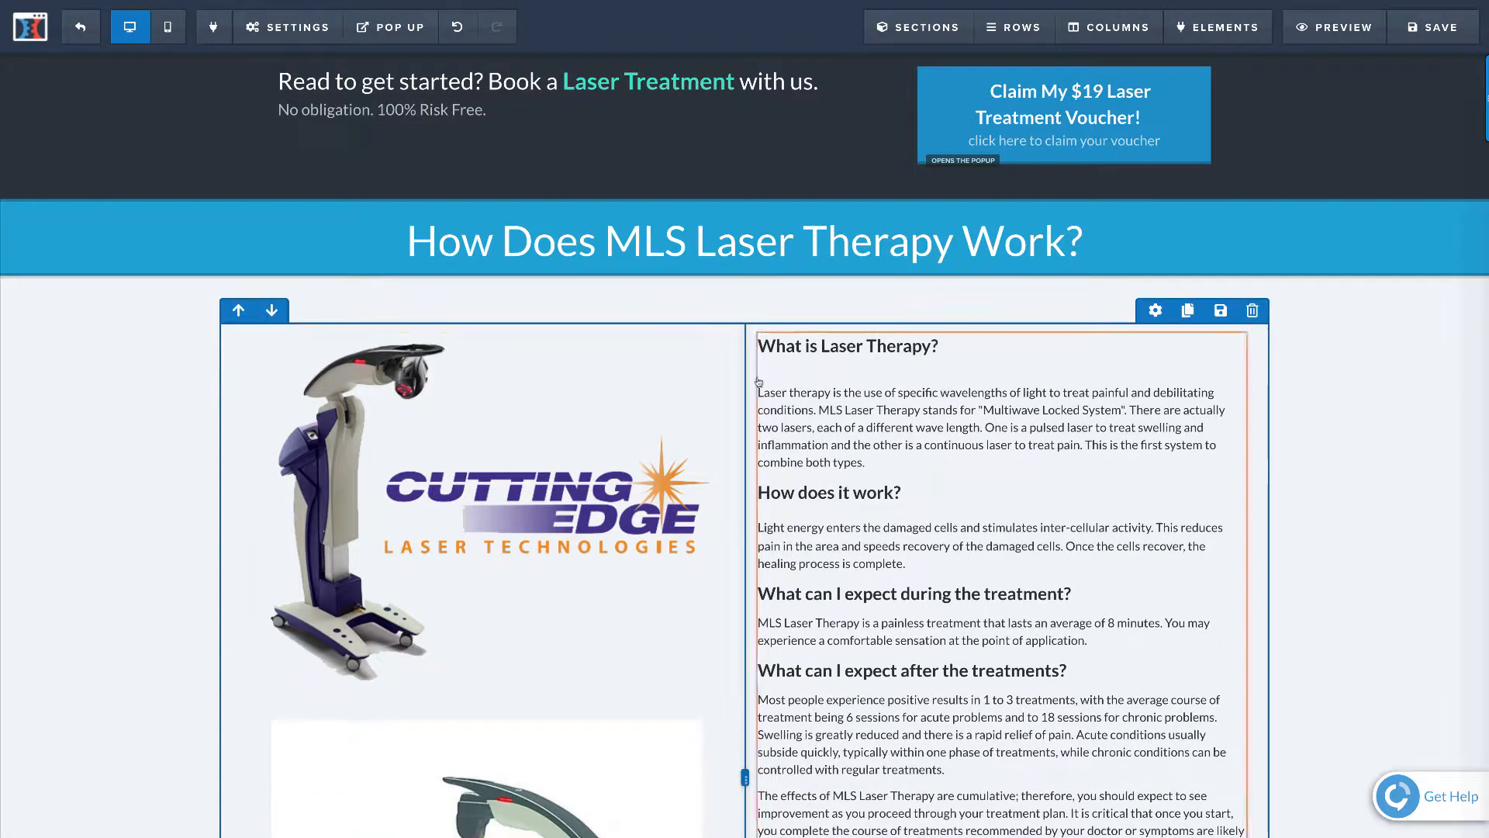
scroll(650, 436, "down", 2)
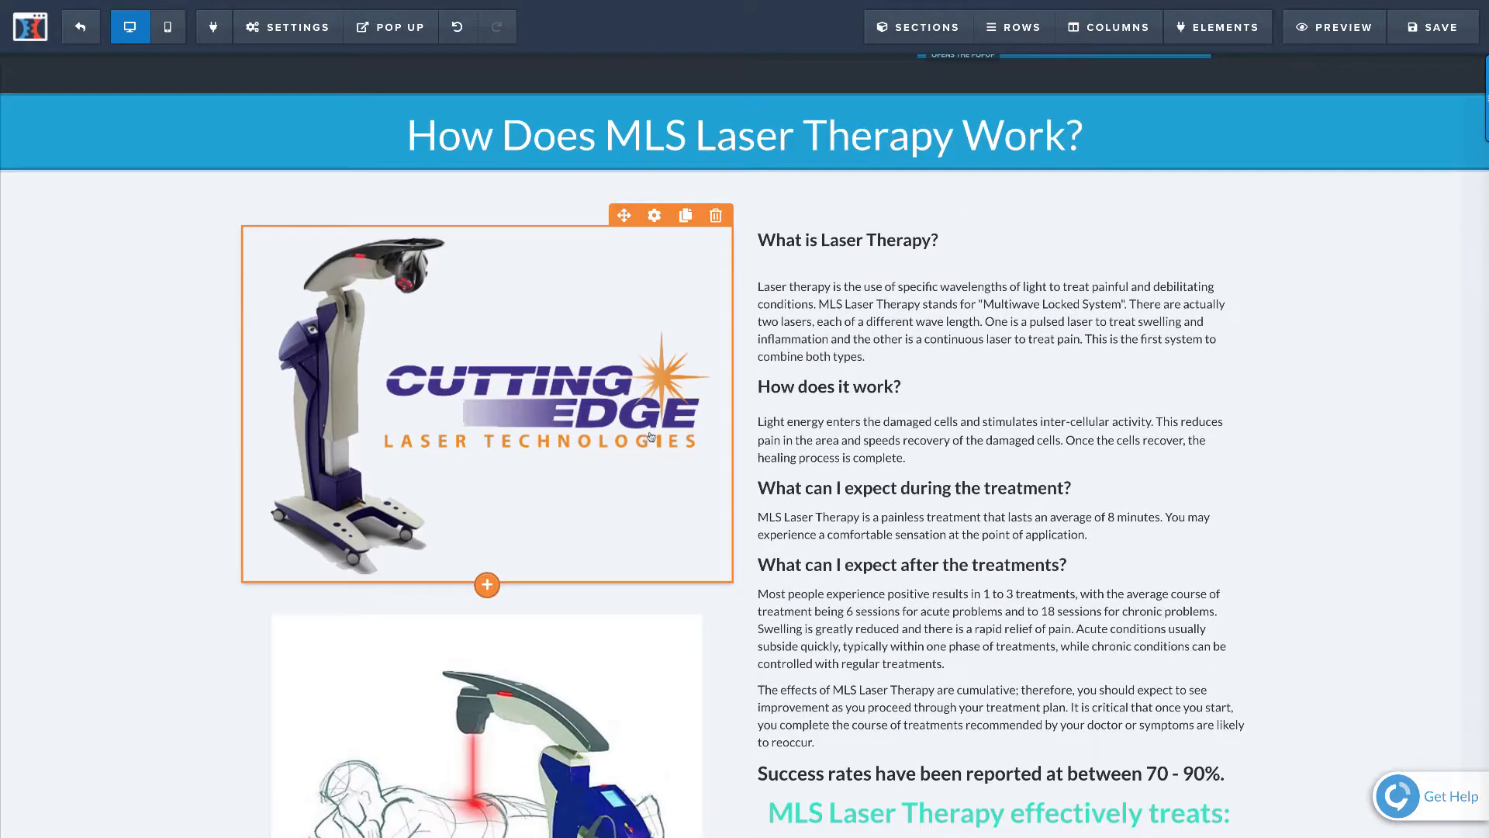
scroll(841, 429, "down", 1)
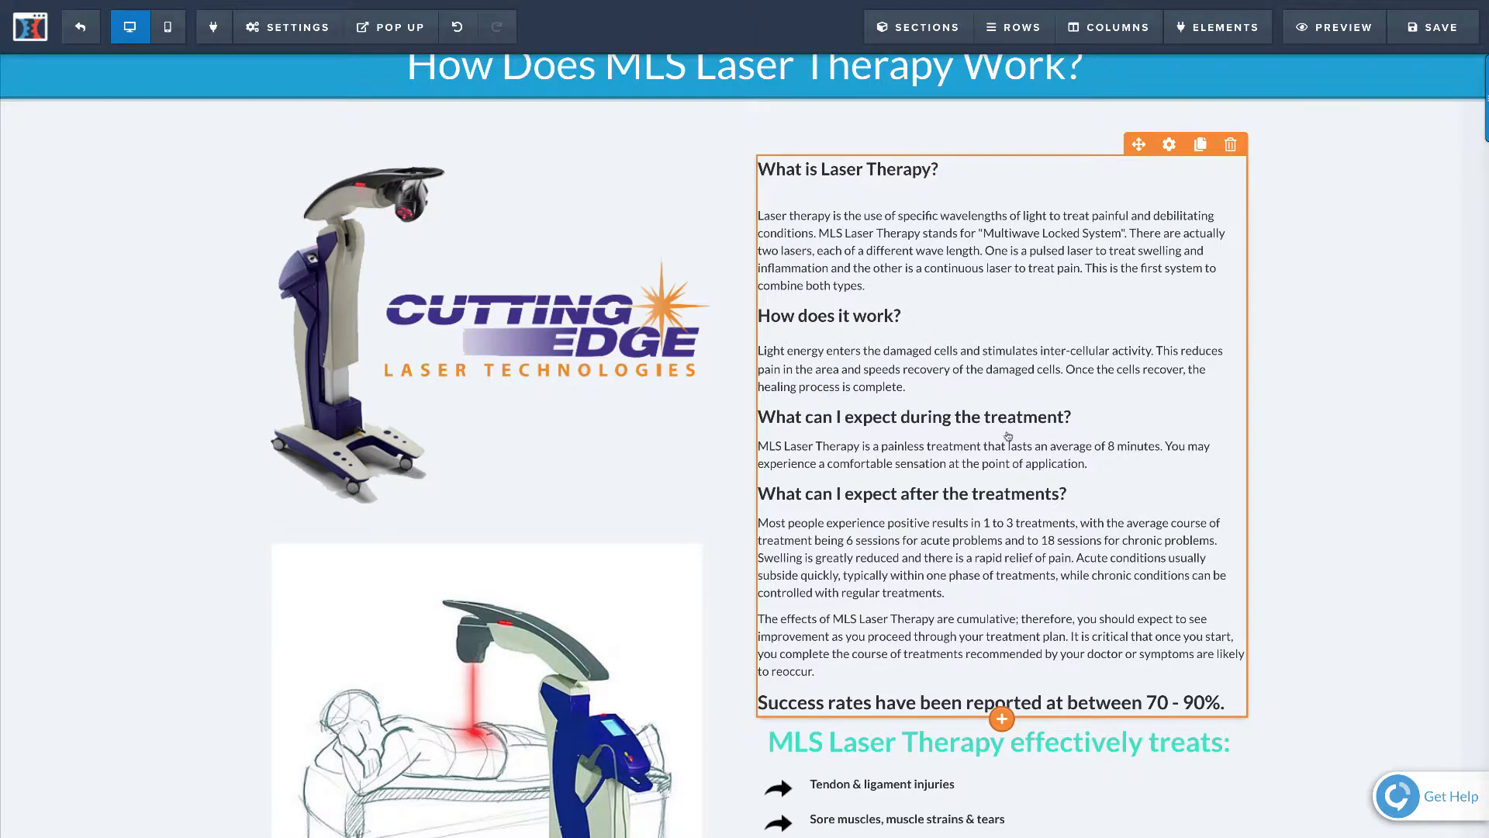
scroll(846, 449, "down", 1)
scroll(847, 449, "down", 3)
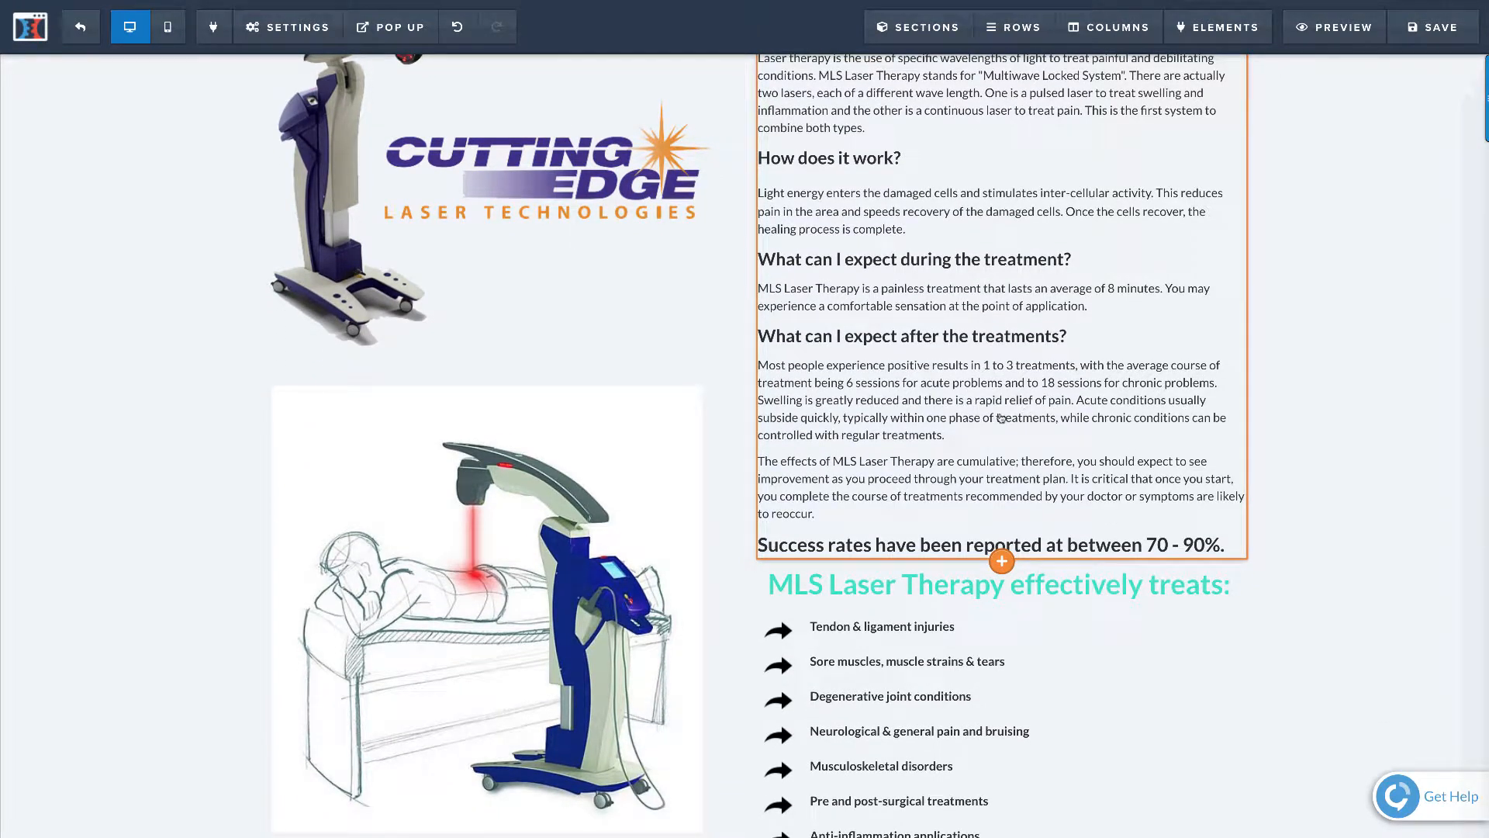
- Review the list of treatable conditions, the "Get My Voucher" banner, and the two patient testimonial video placeholders
scroll(1000, 419, "down", 8)
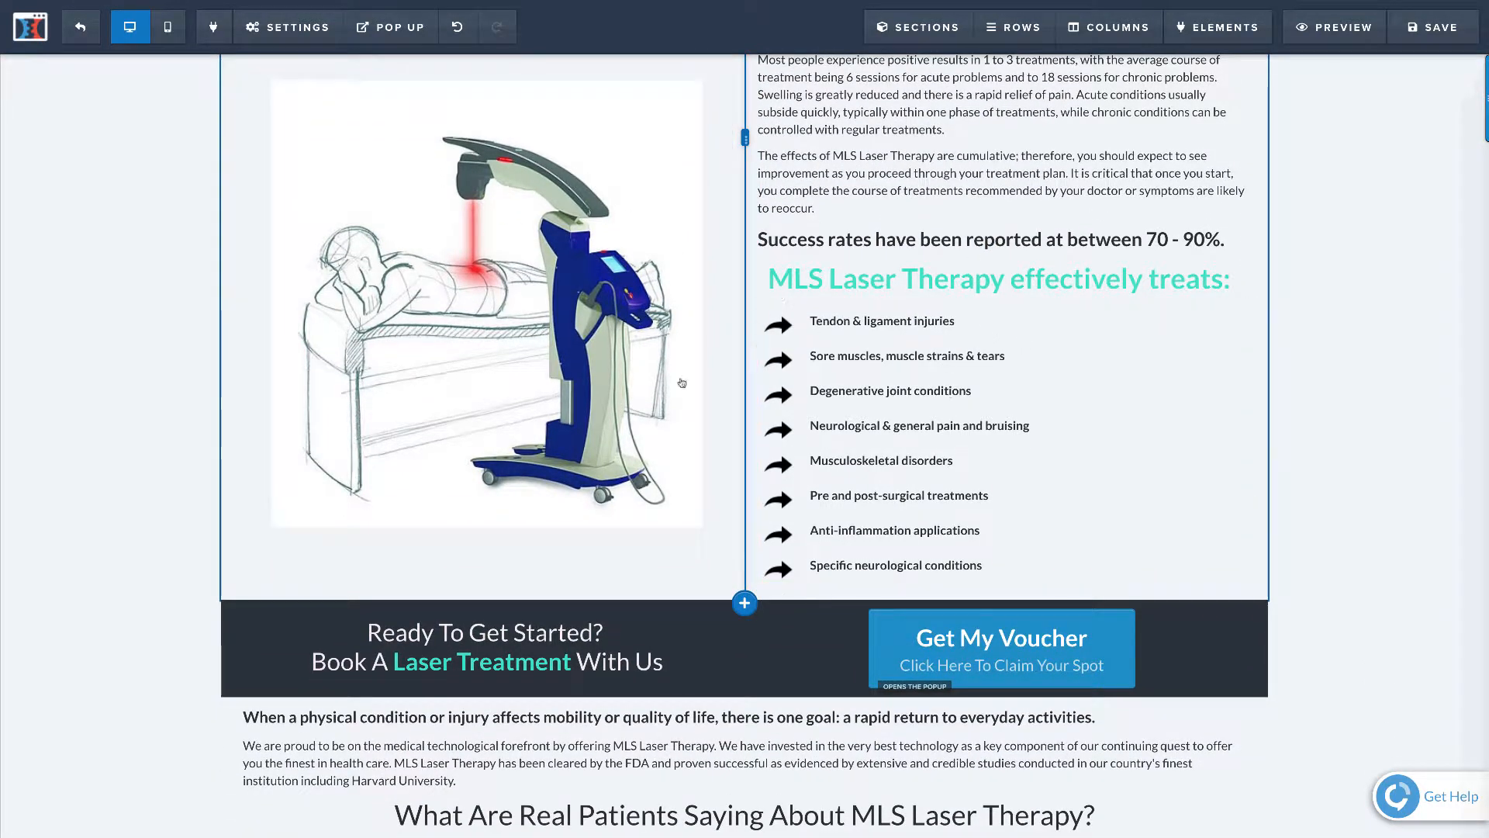
scroll(621, 403, "down", 3)
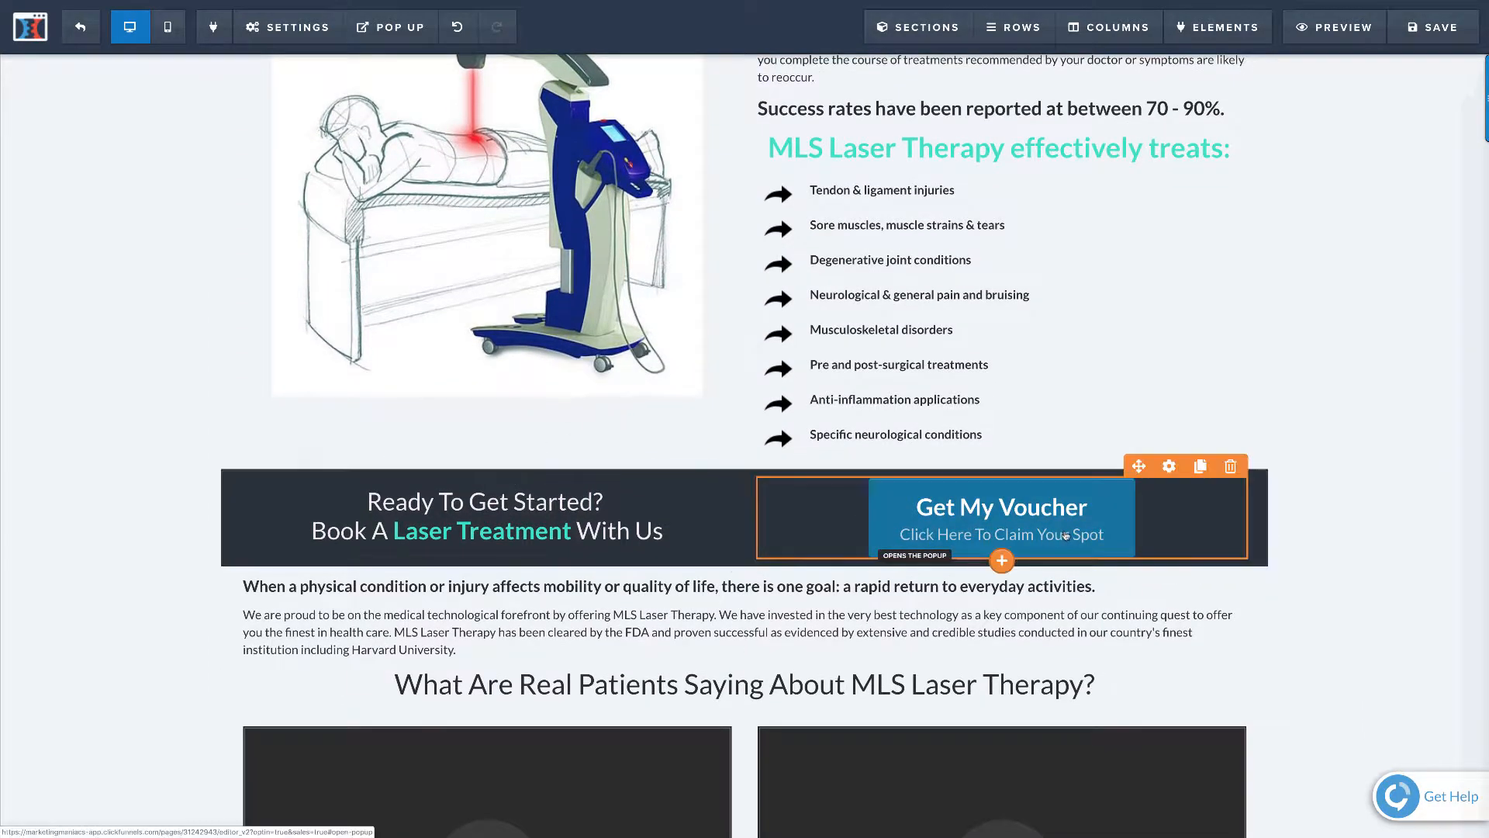
scroll(858, 404, "down", 5)
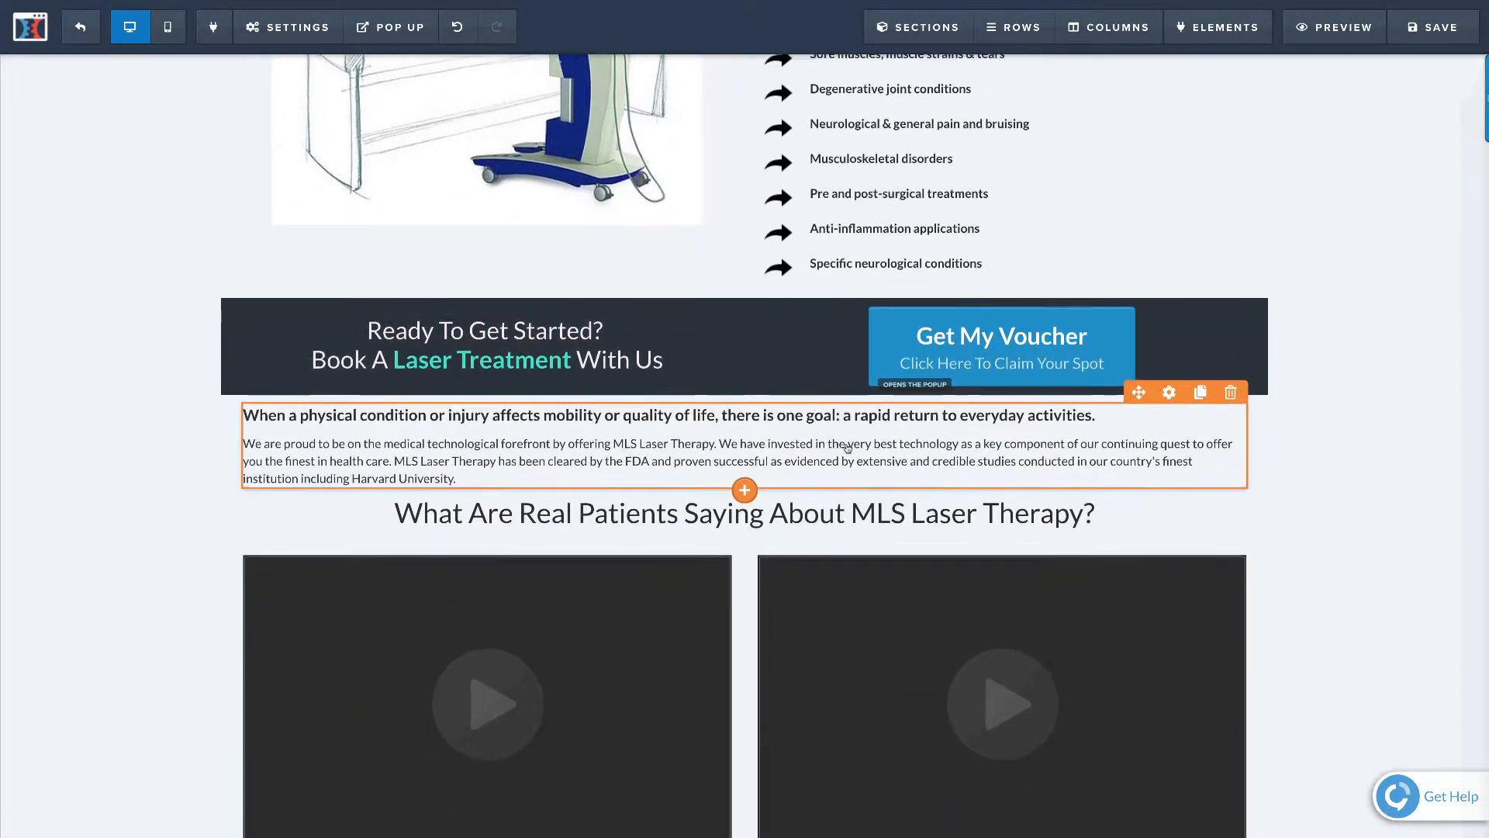
scroll(859, 404, "down", 2)
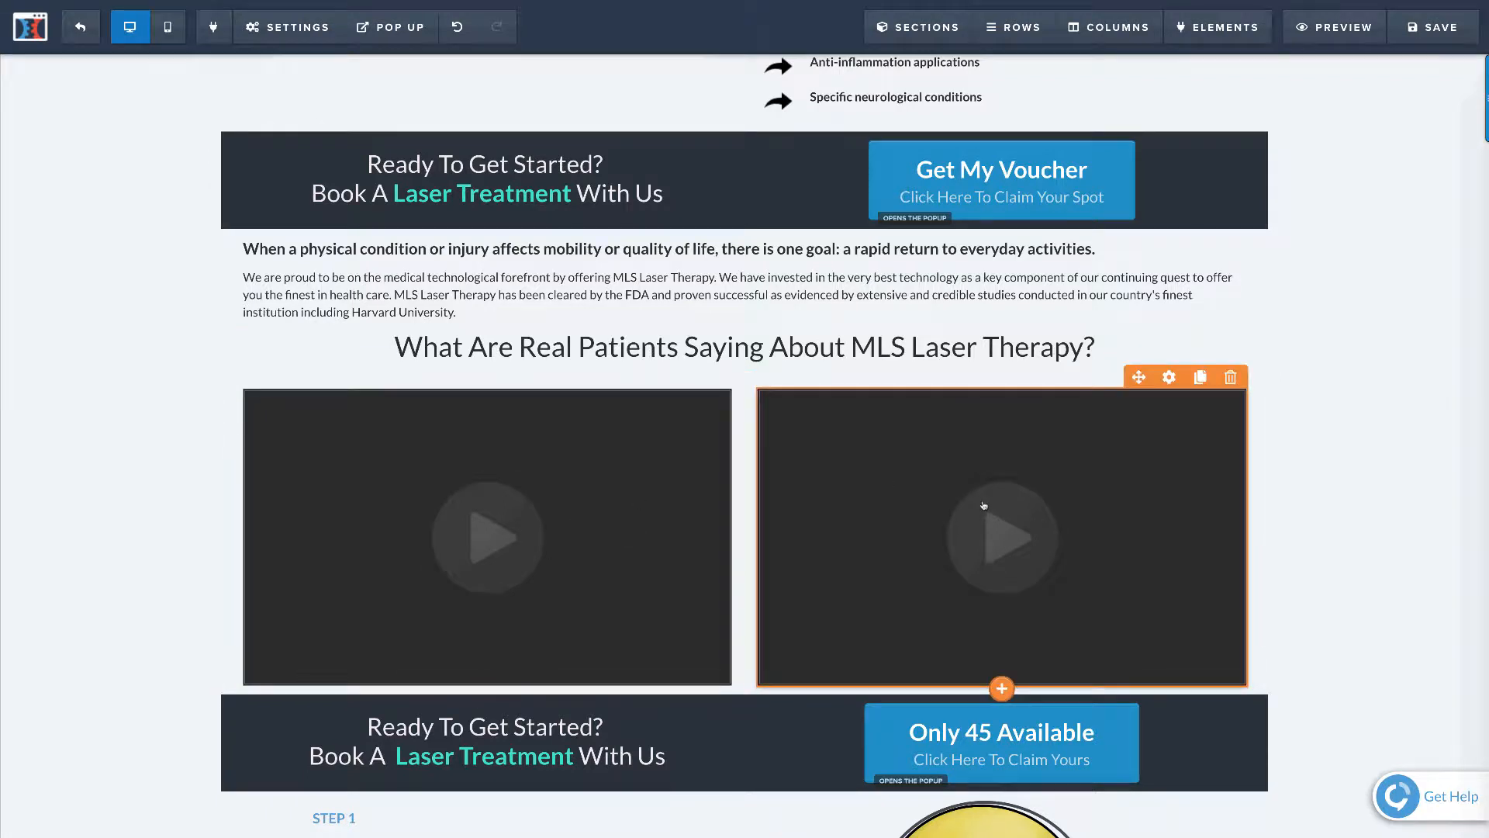
scroll(532, 476, "down", 1)
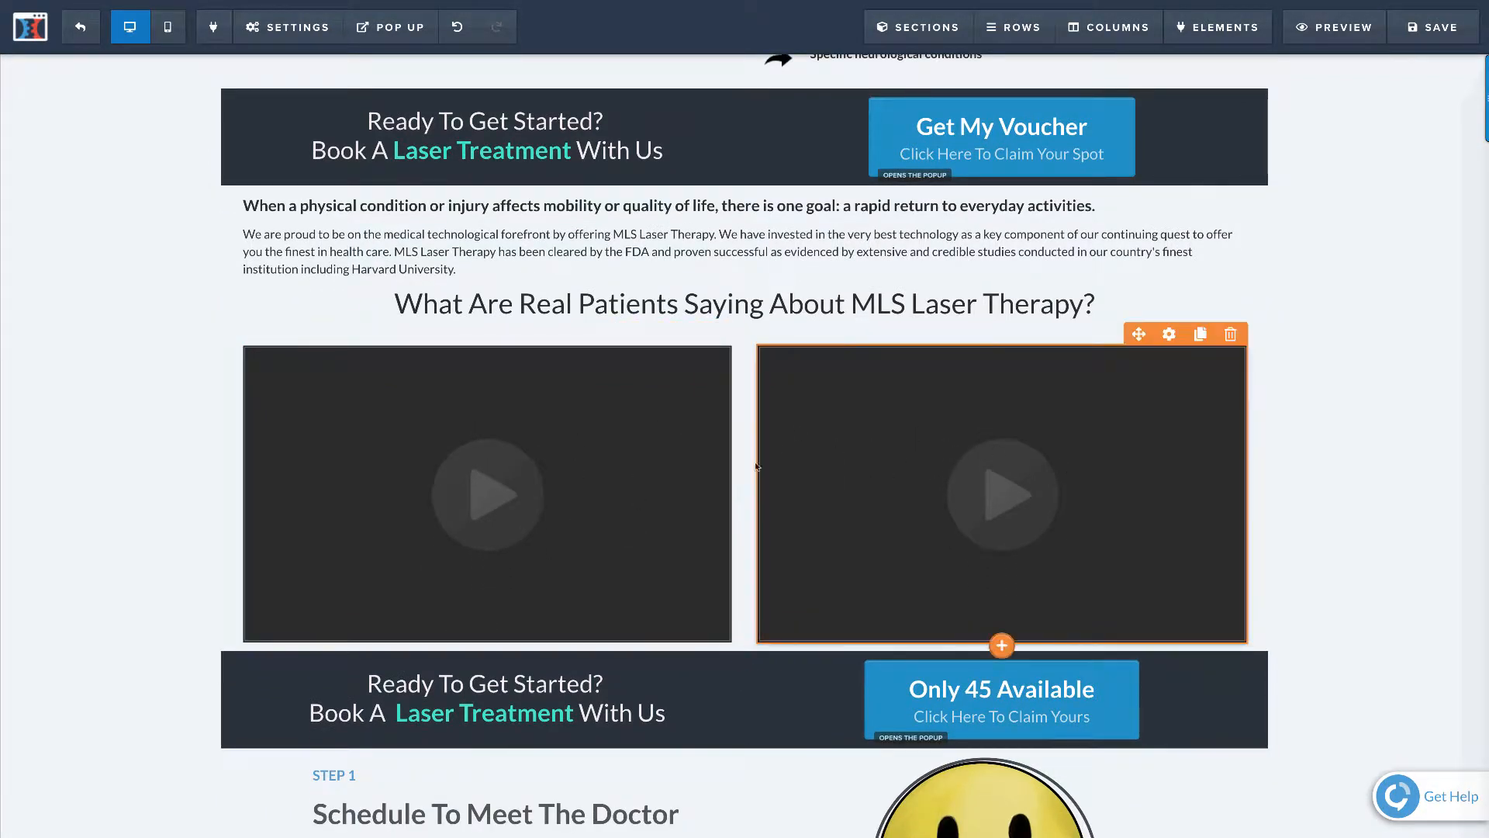
left_click(534, 466)
scroll(853, 419, "down", 2)
scroll(853, 395, "down", 3)
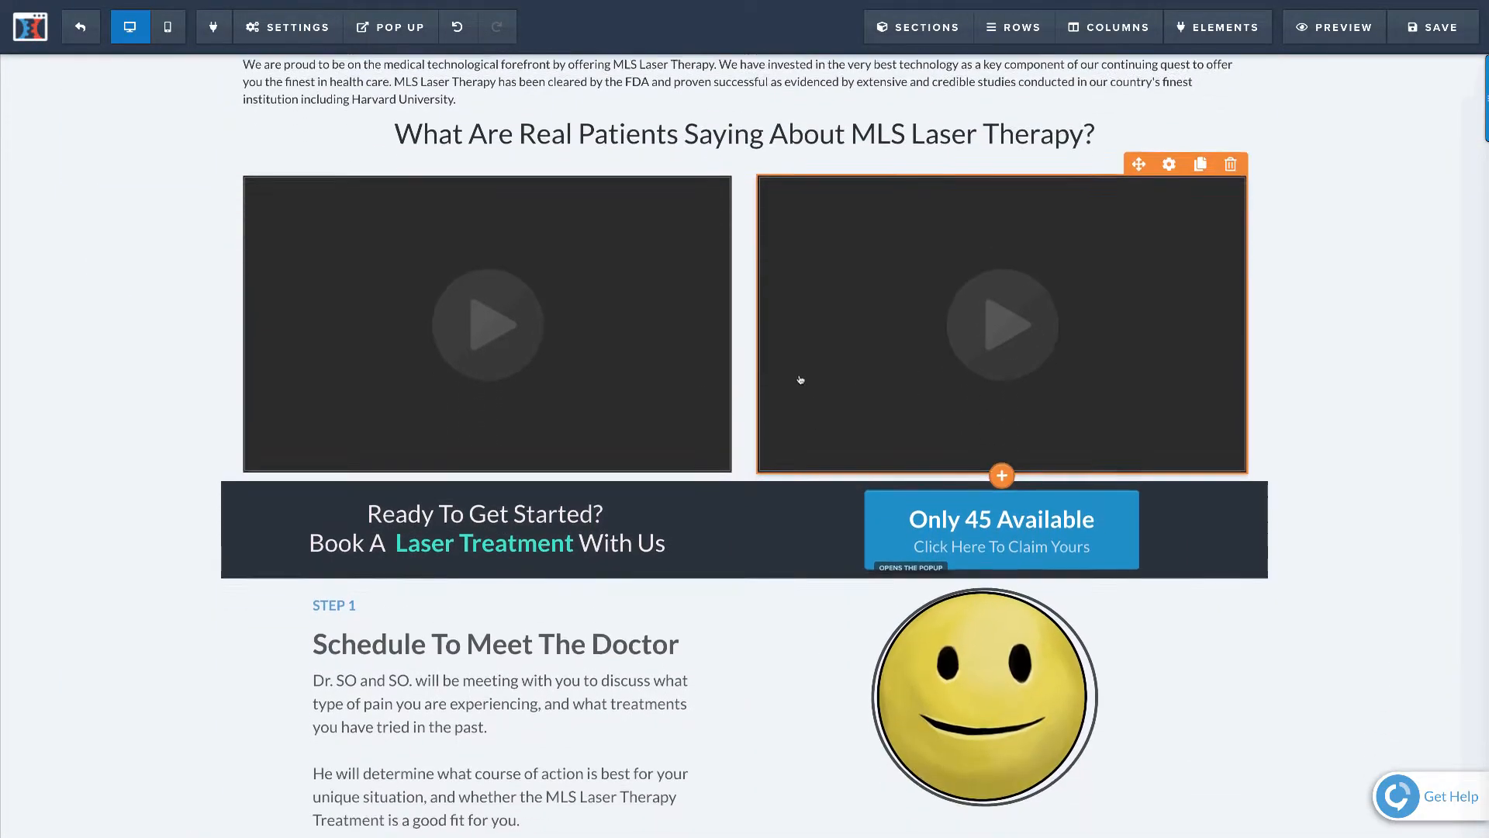
- Review the three patient steps, from meeting the doctor and choosing a treatment plan to getting back to an active life
scroll(742, 454, "down", 2)
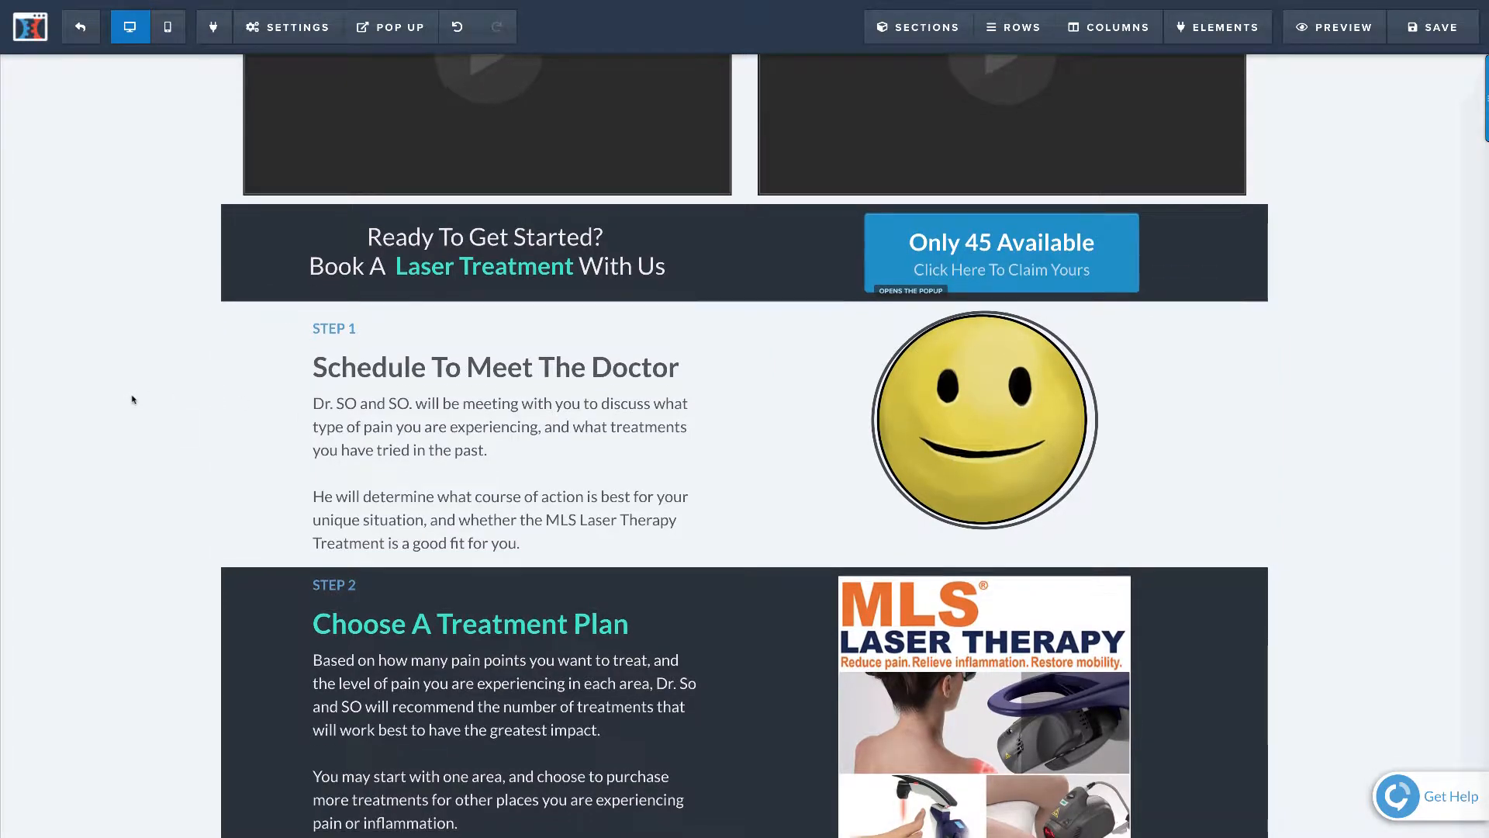
scroll(264, 341, "down", 1)
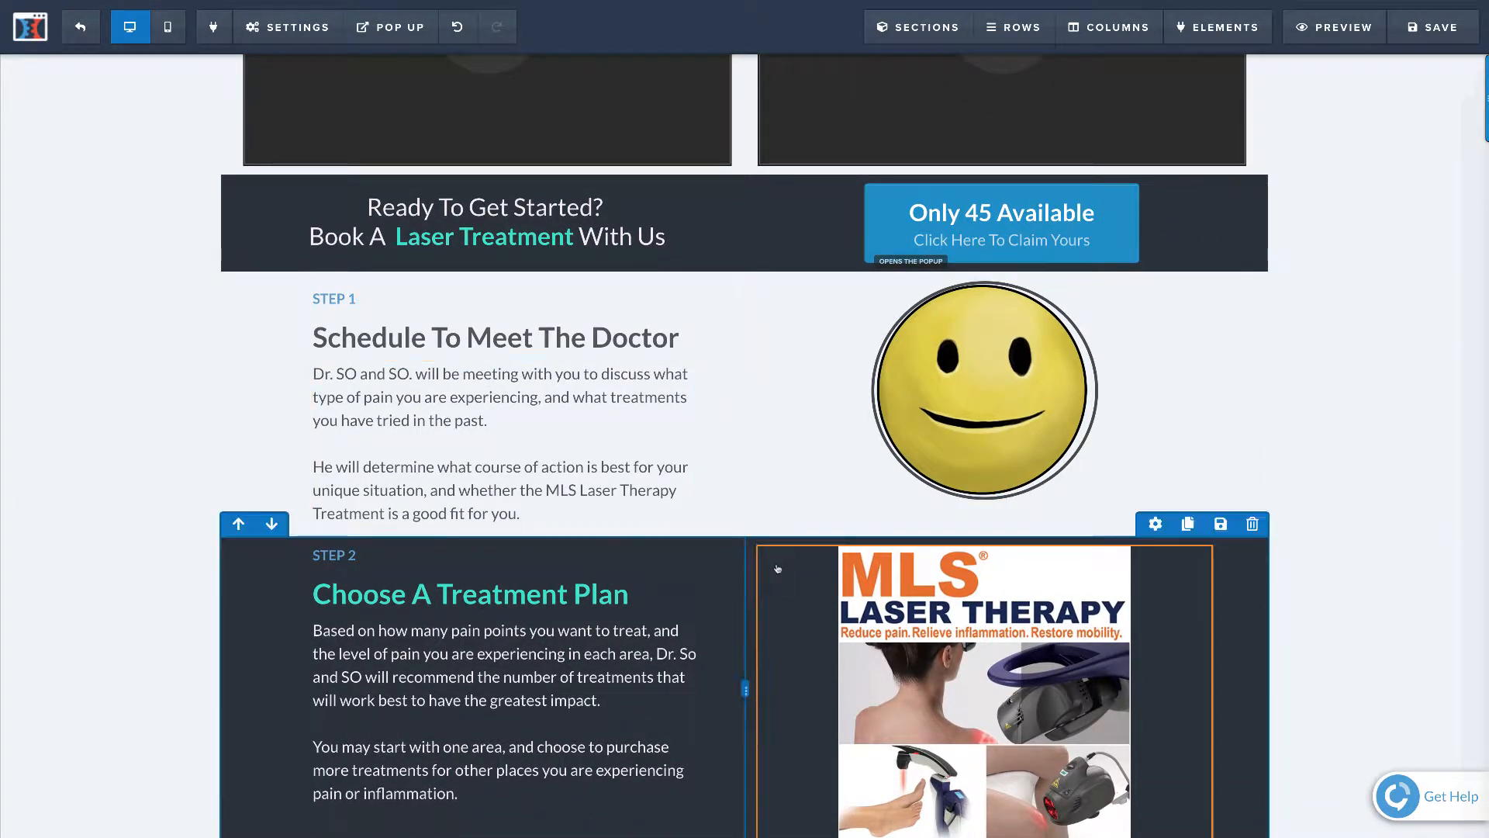
scroll(310, 392, "down", 1)
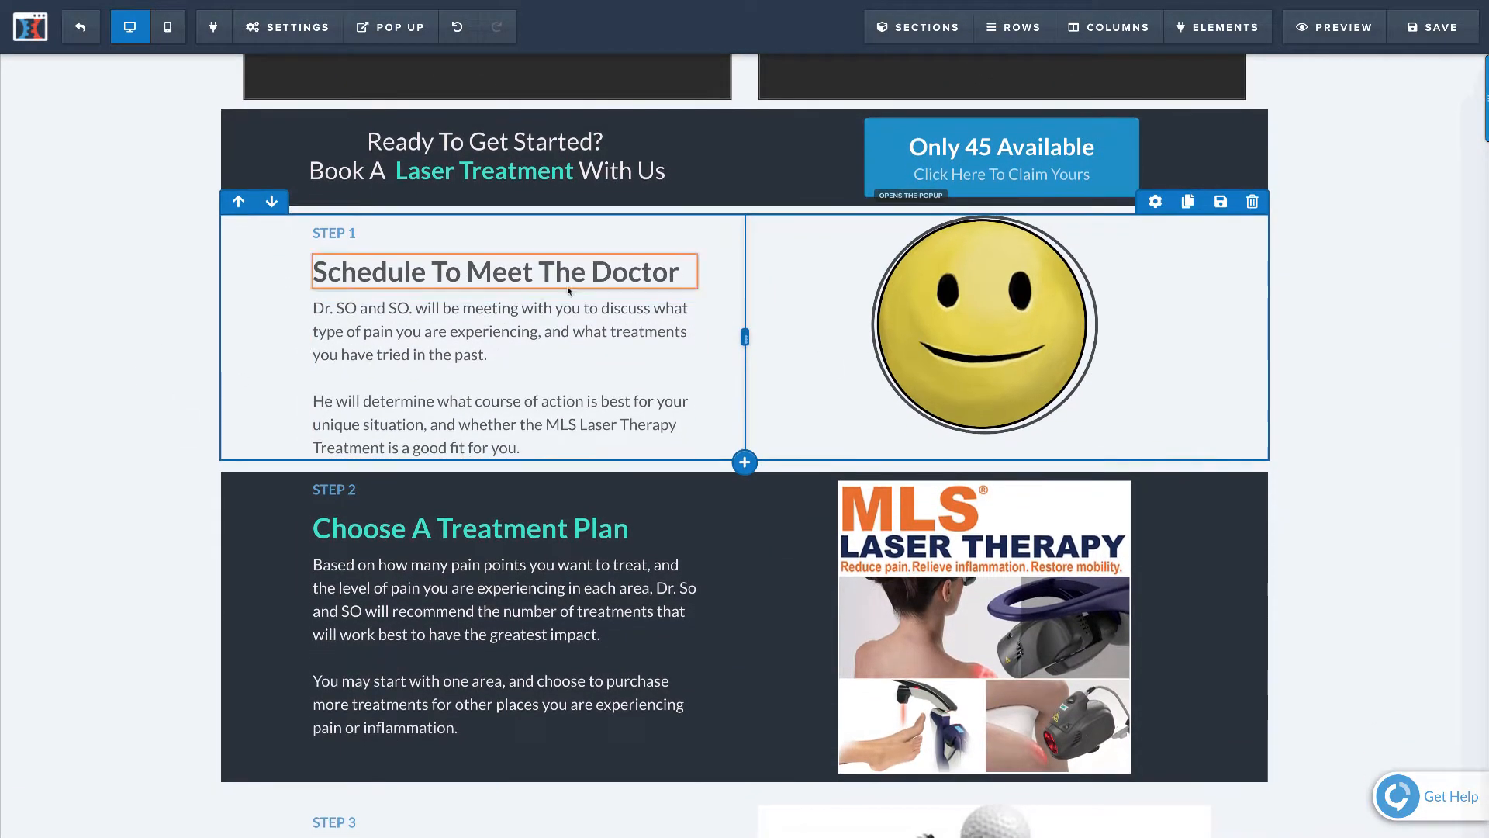
scroll(543, 283, "down", 1)
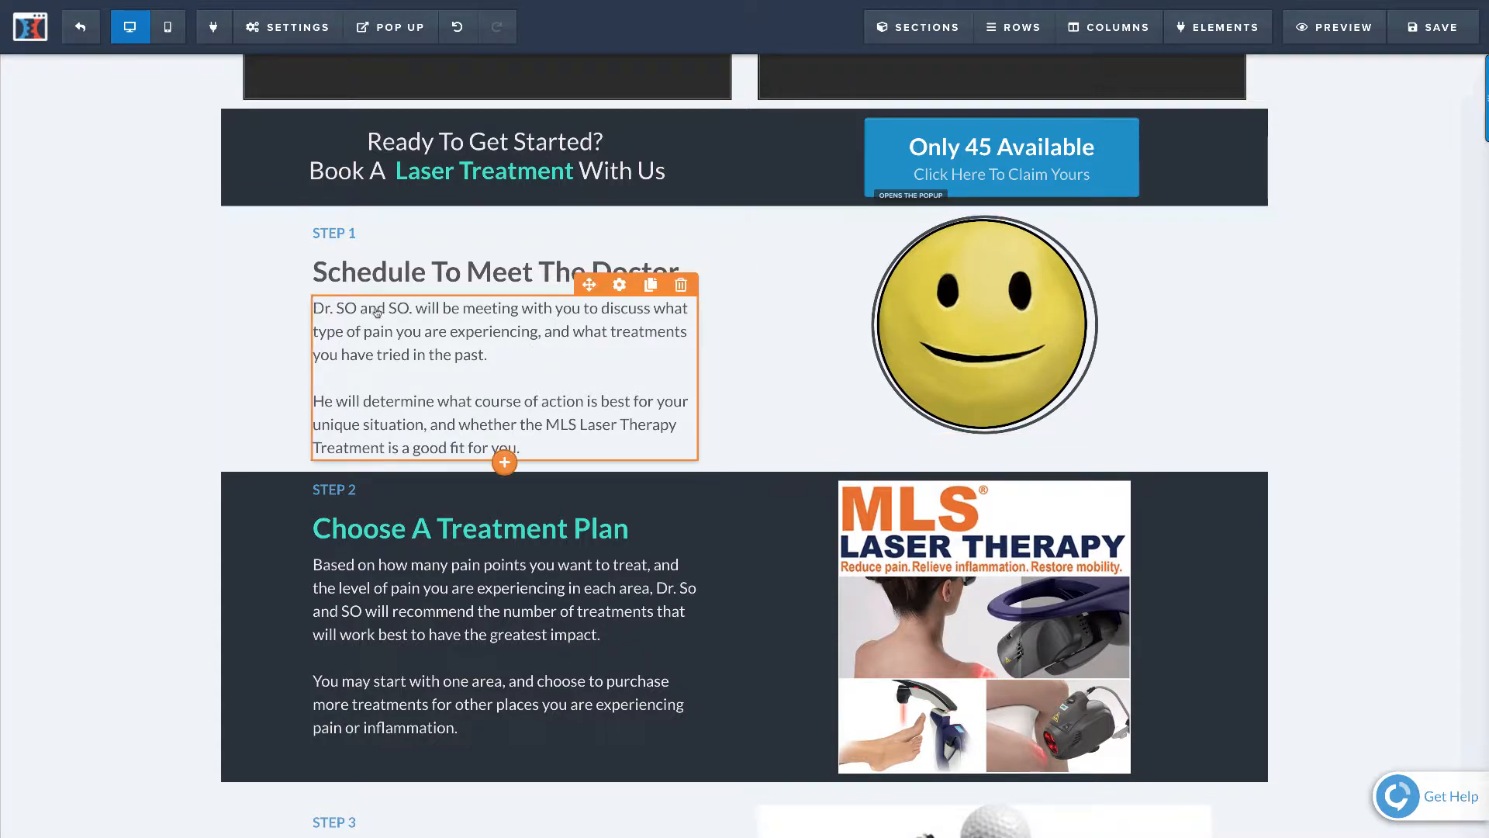
scroll(595, 405, "down", 3)
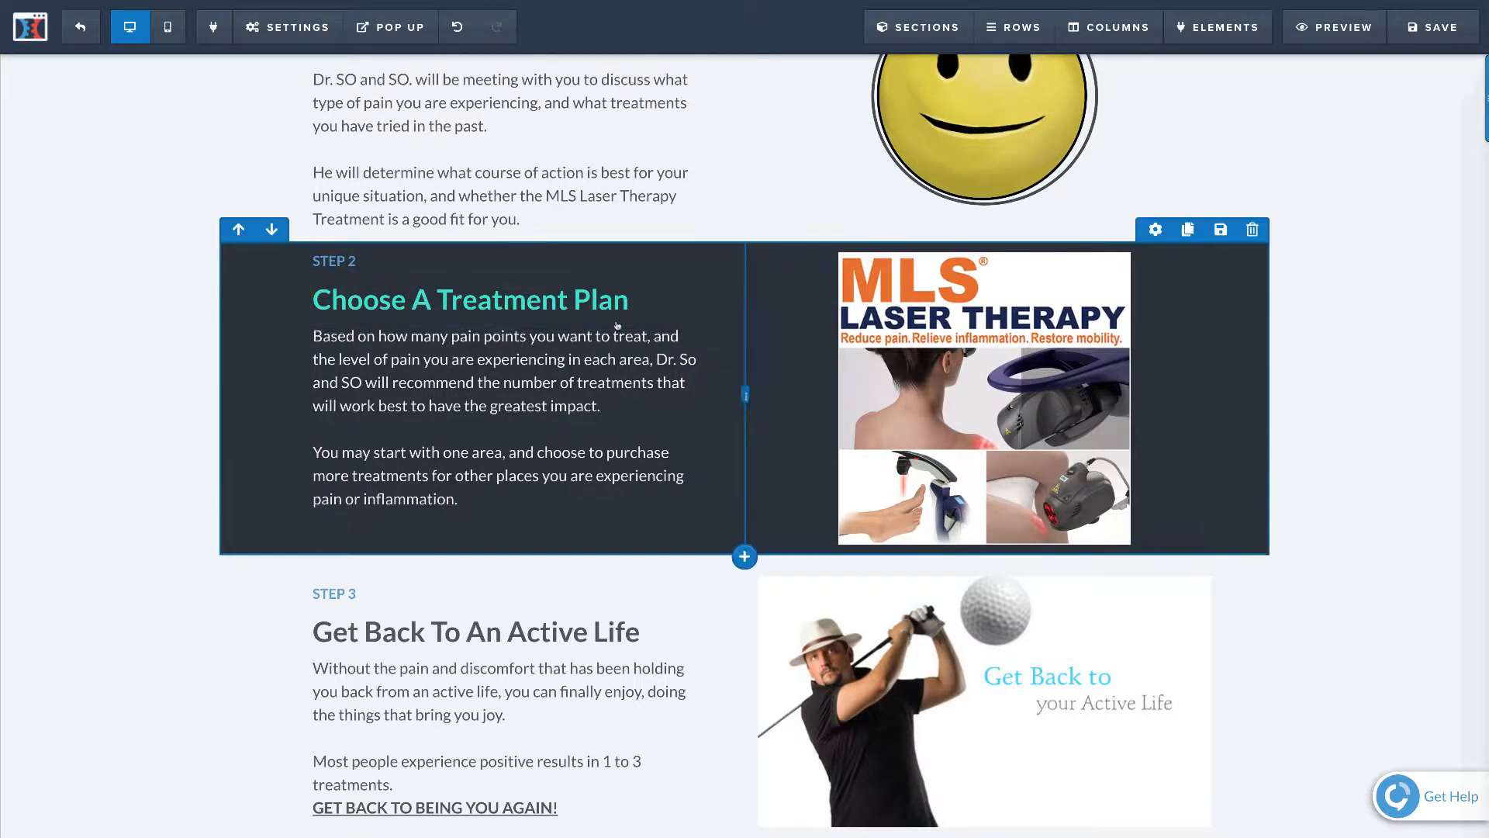
scroll(737, 246, "up", 1)
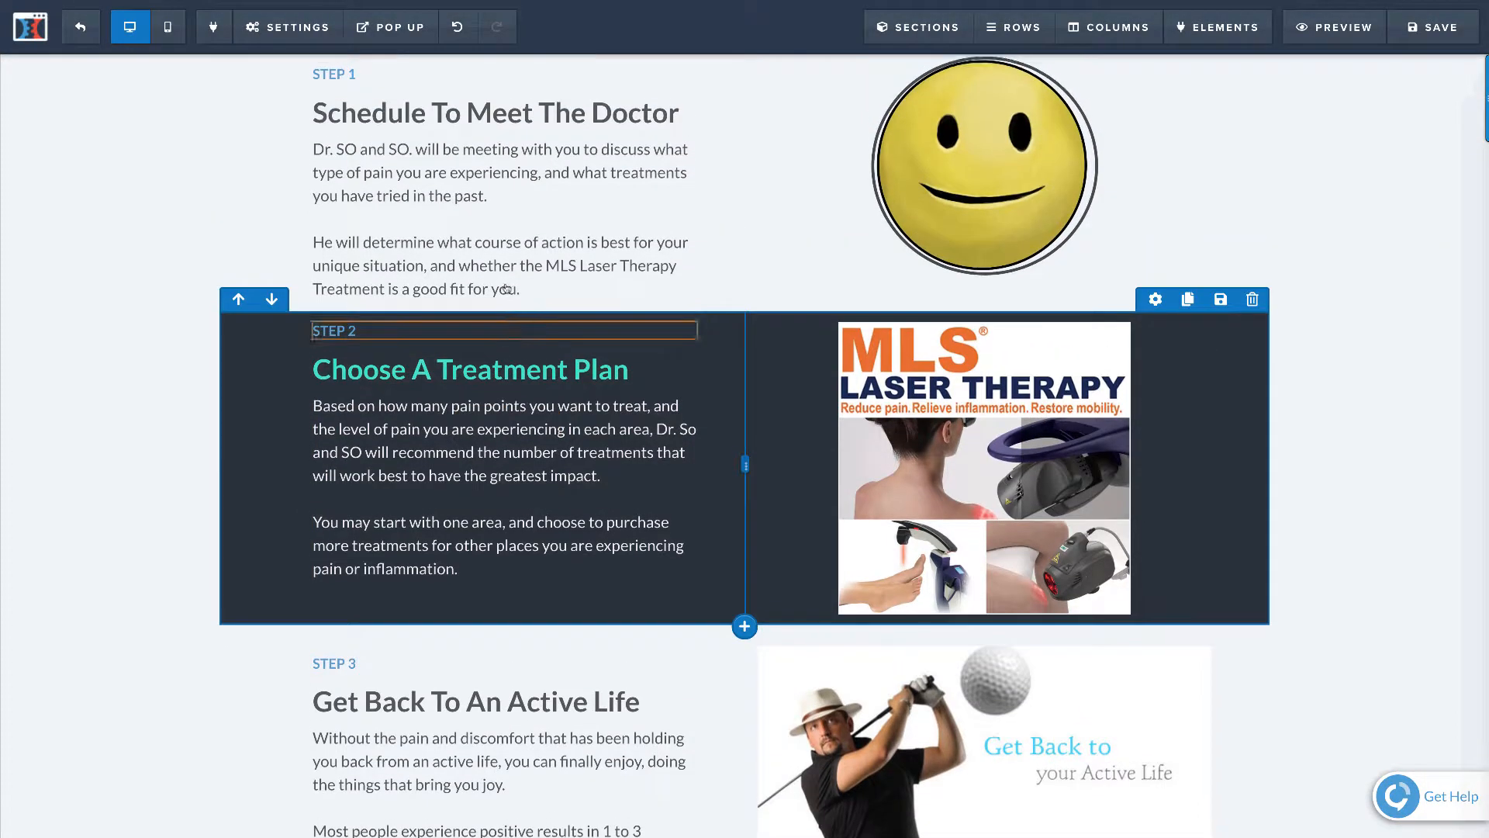
scroll(657, 275, "down", 1)
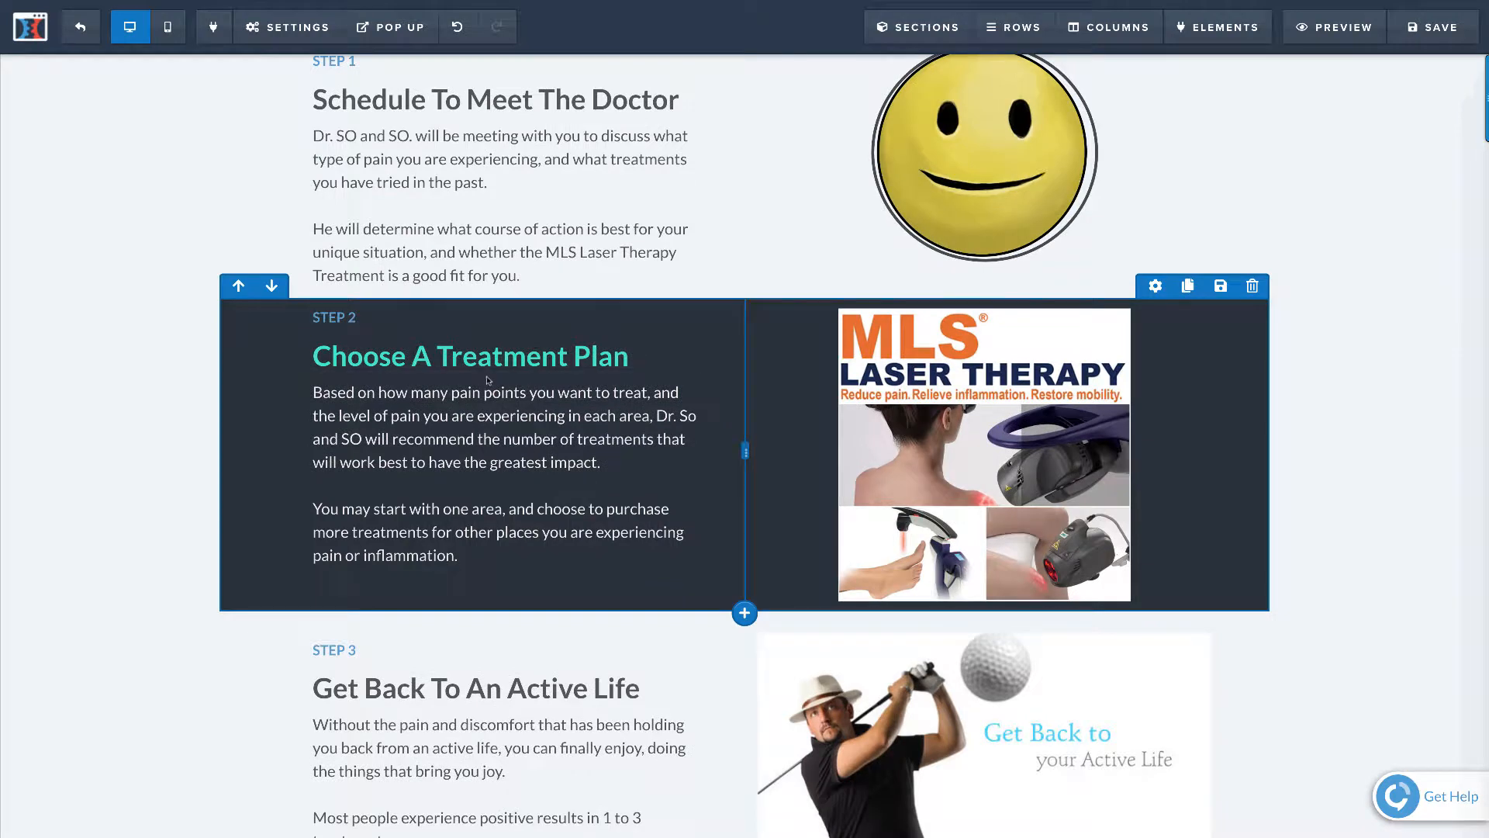
scroll(496, 373, "down", 1)
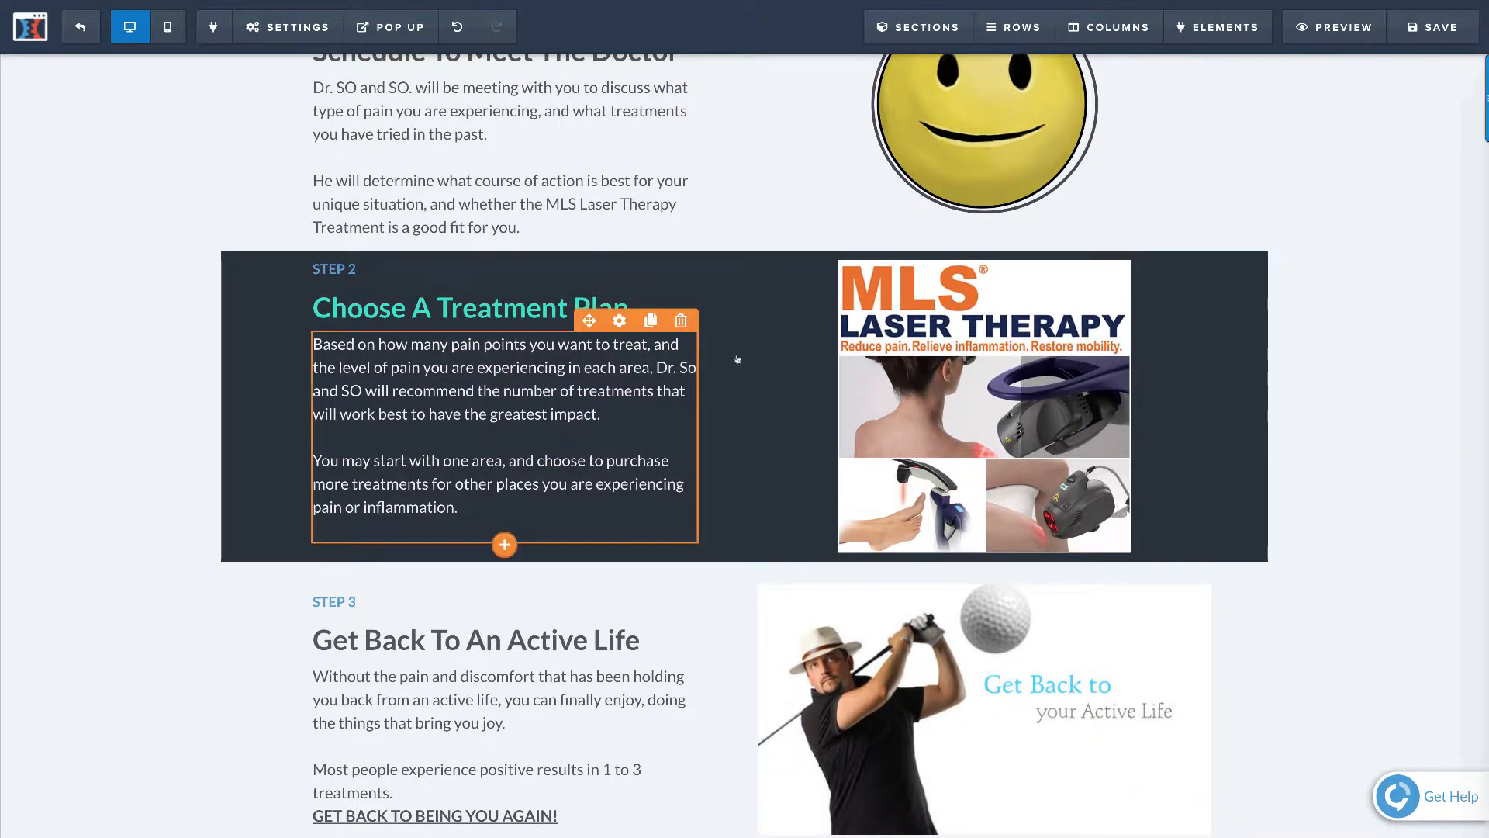
scroll(931, 355, "down", 2)
scroll(934, 355, "down", 2)
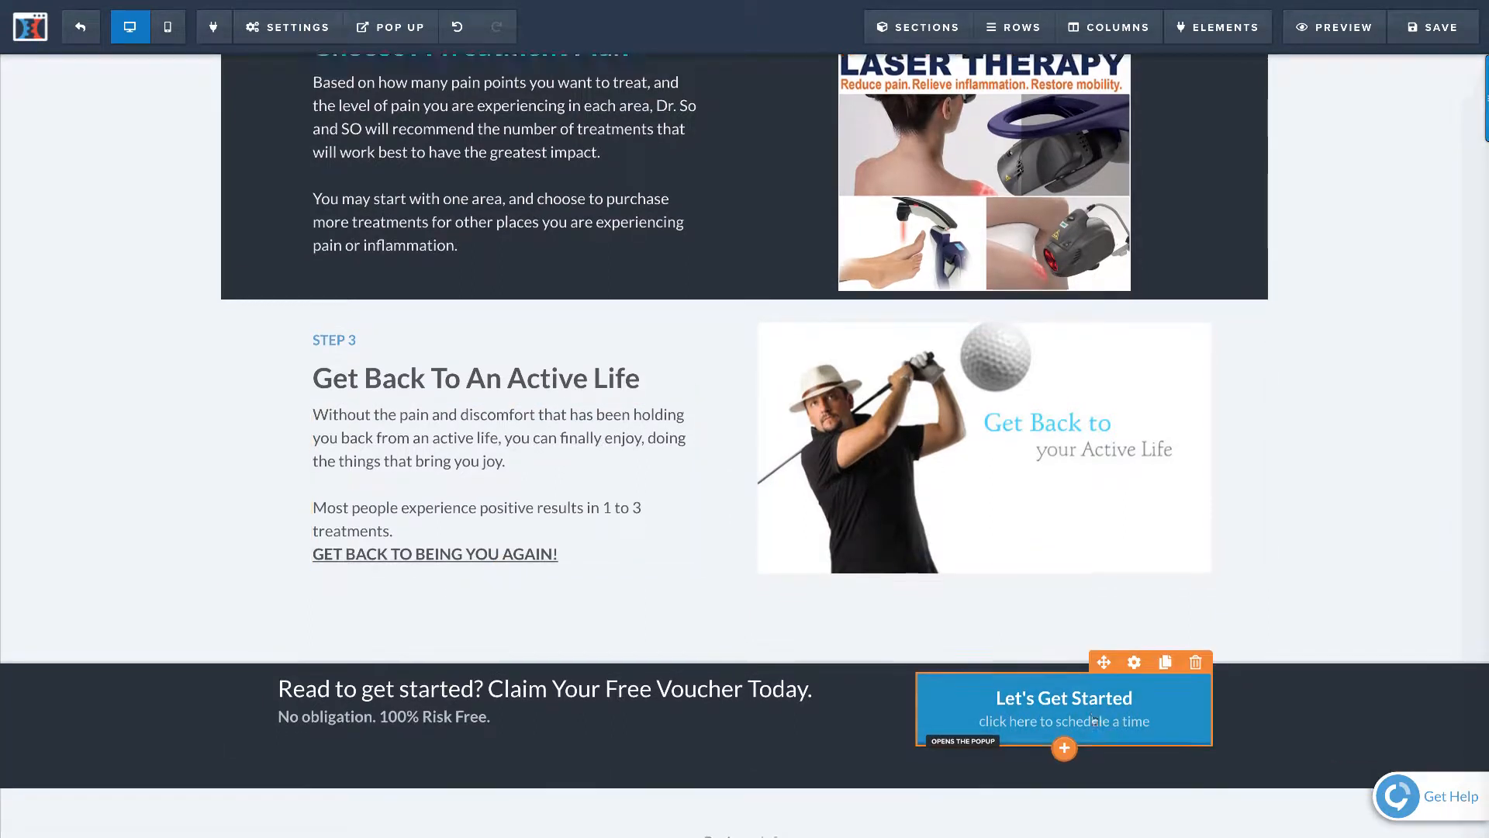
- Review the Business Info footer and the closing voucher banner, and inspect the action assigned to its "Let's Get Started" button
scroll(799, 737, "down", 1)
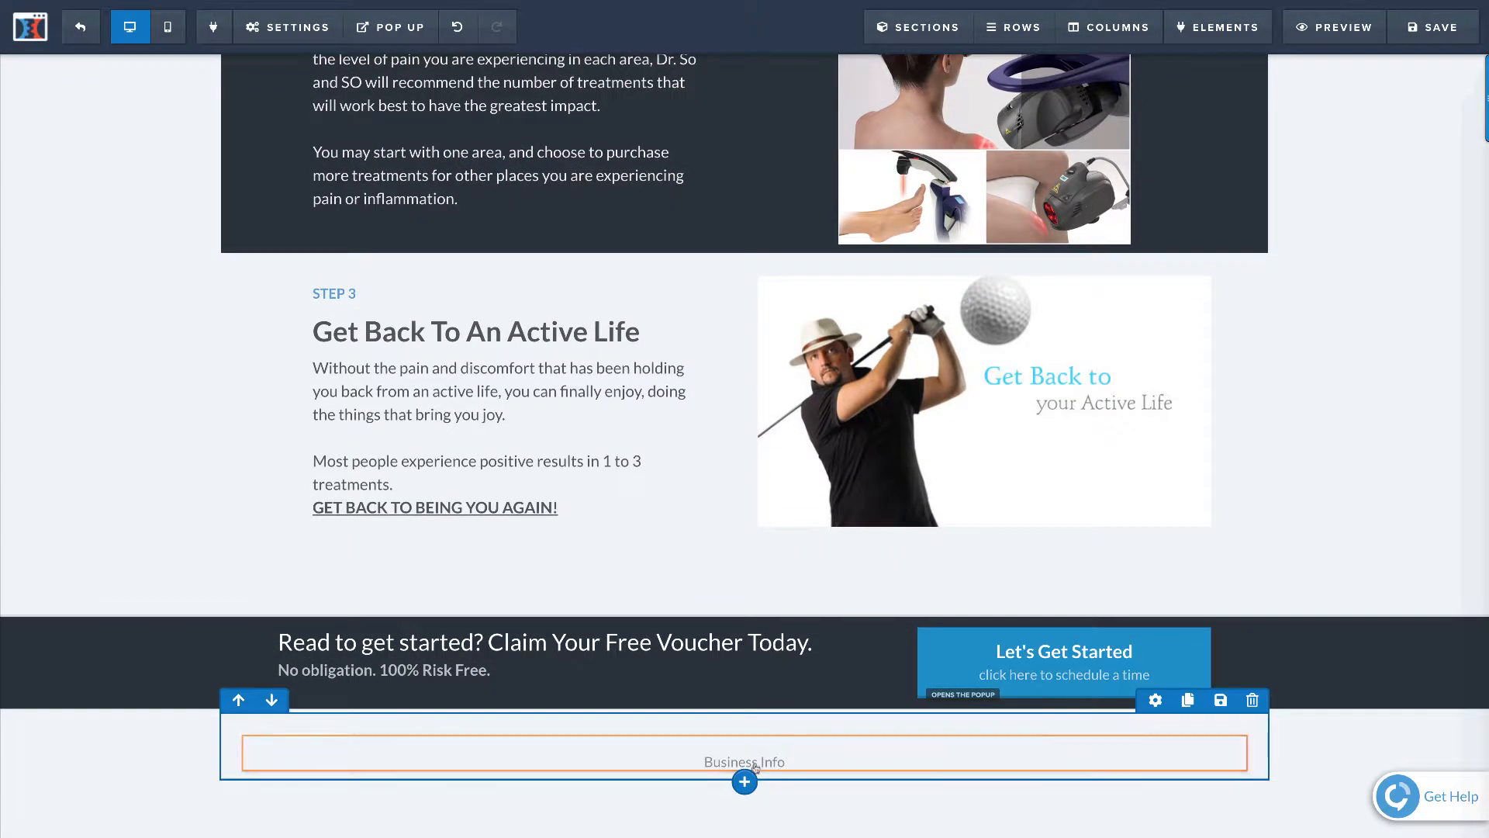
left_click(795, 763)
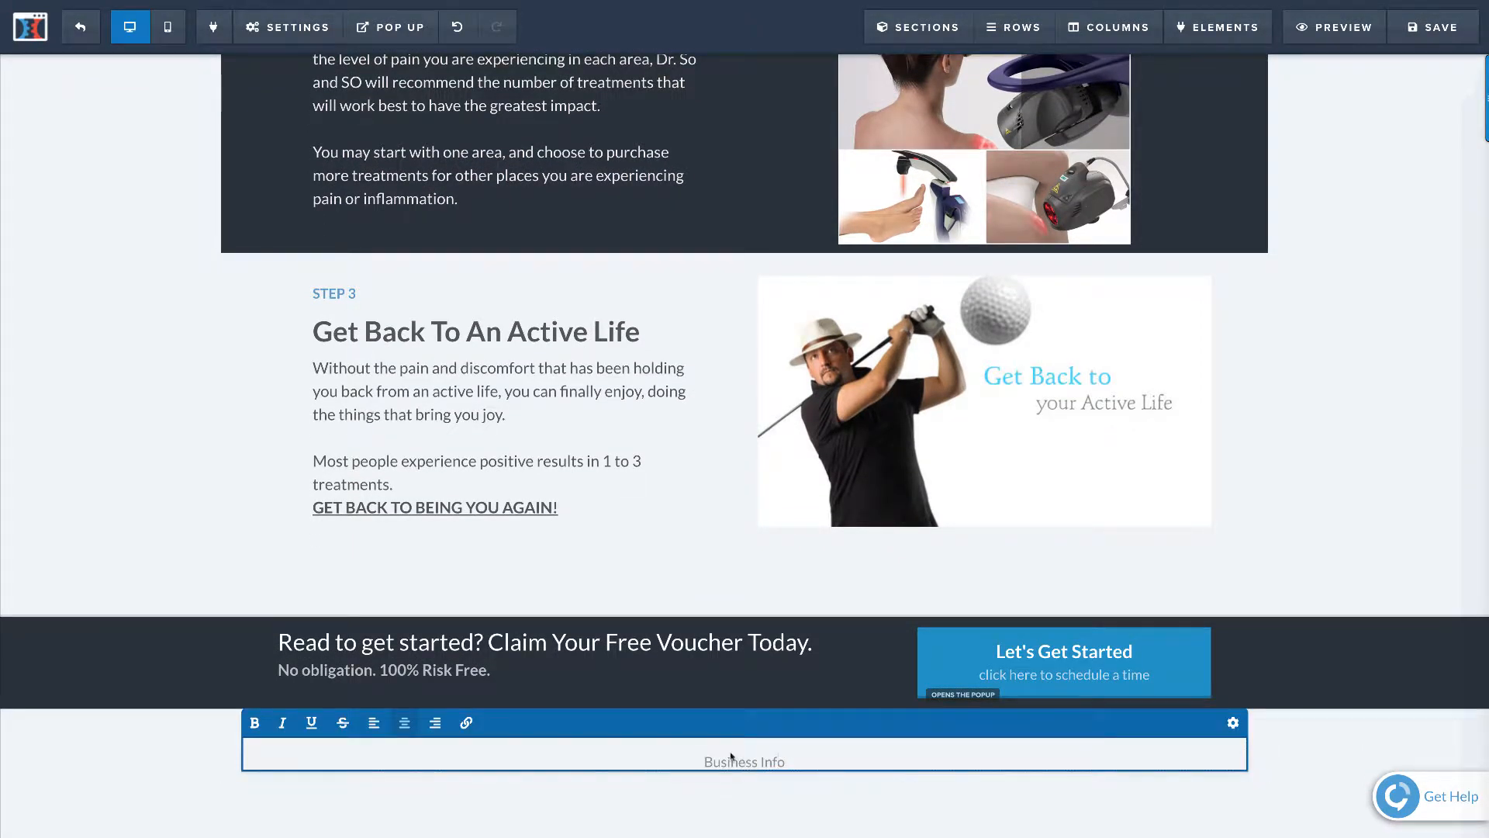
left_click_drag(652, 664, 814, 664)
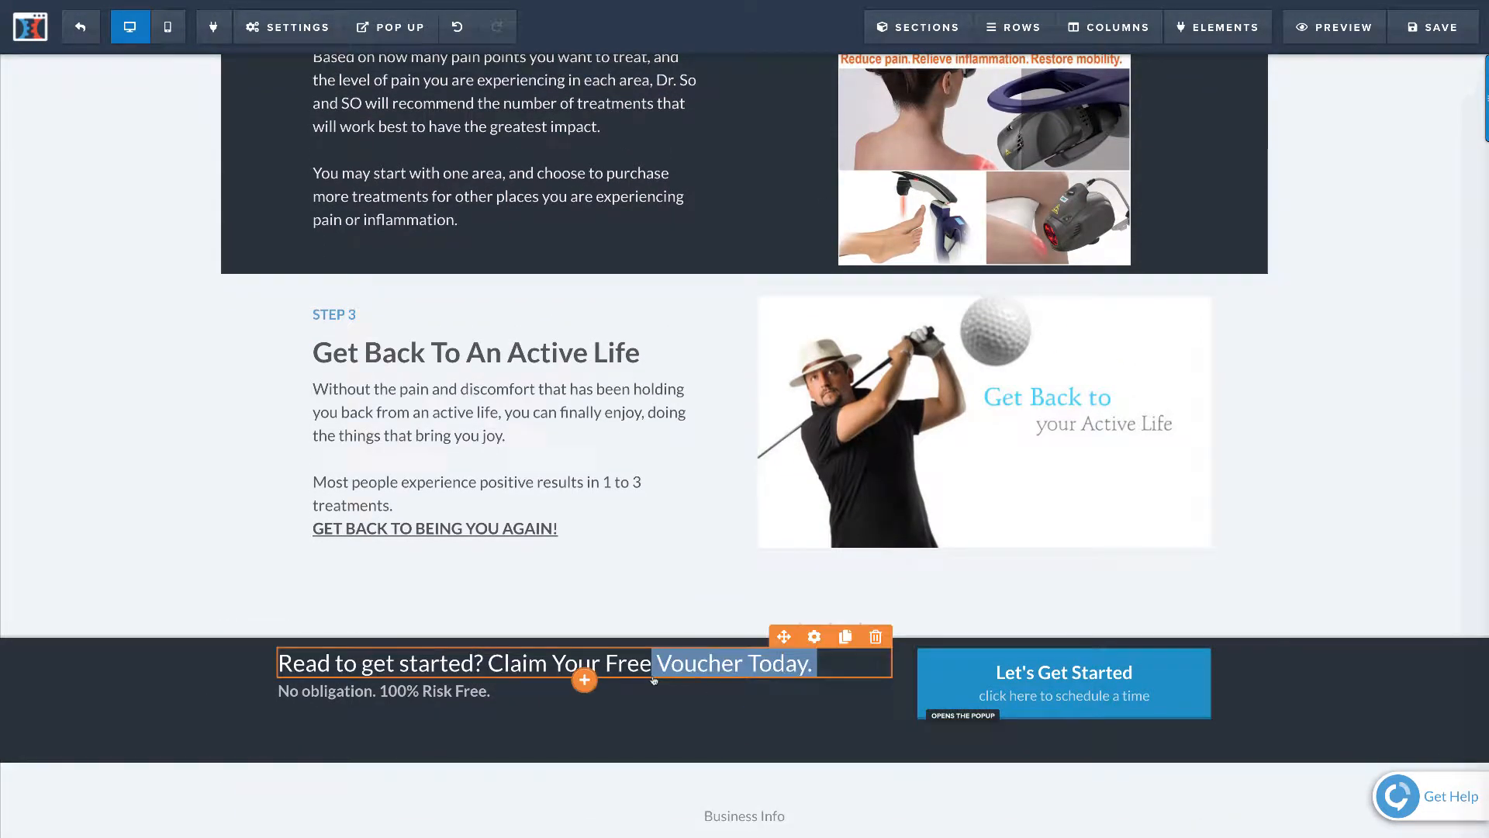
left_click(1076, 698)
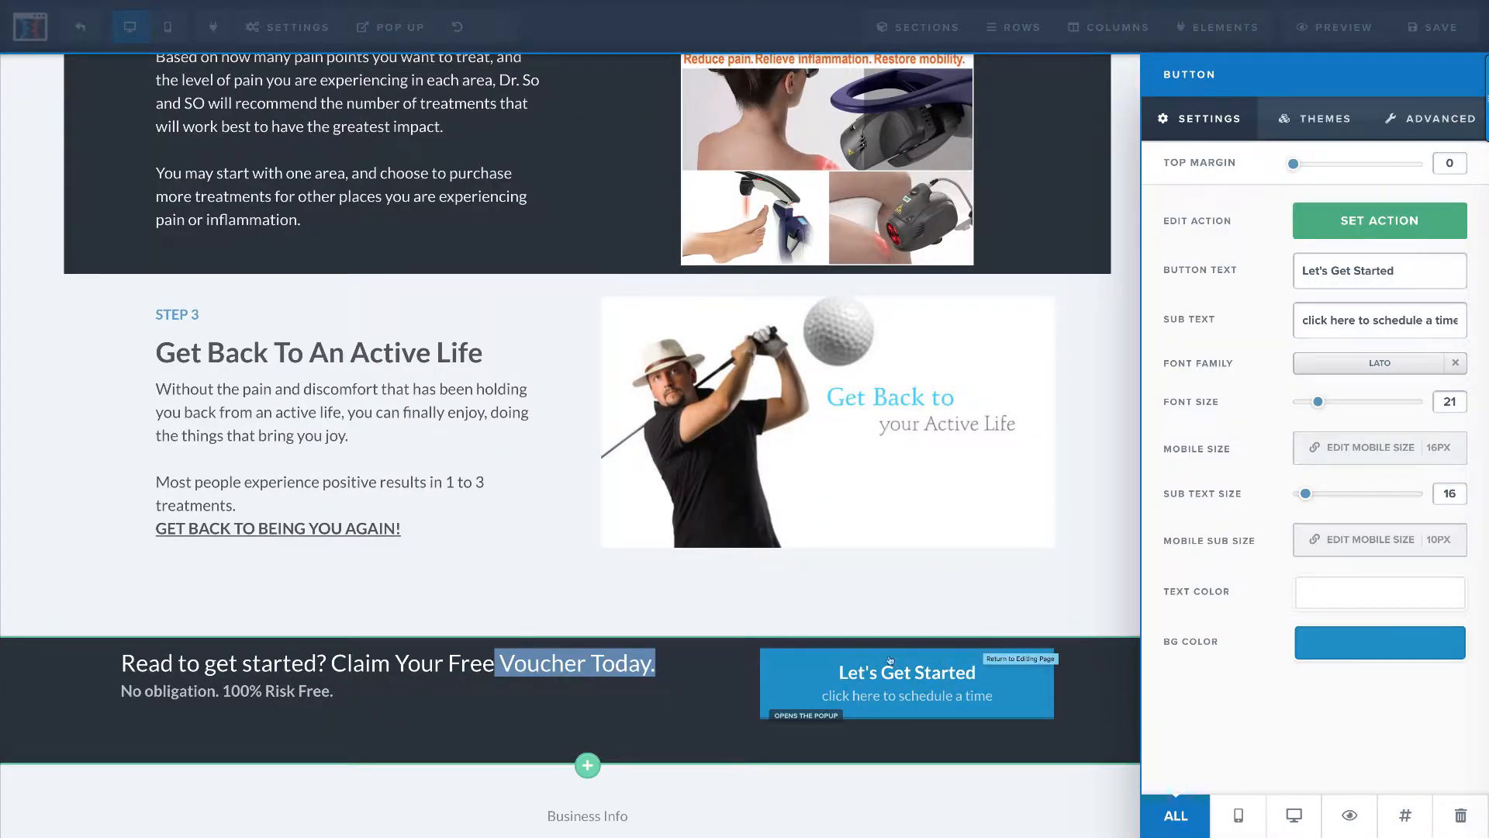
left_click(1378, 232)
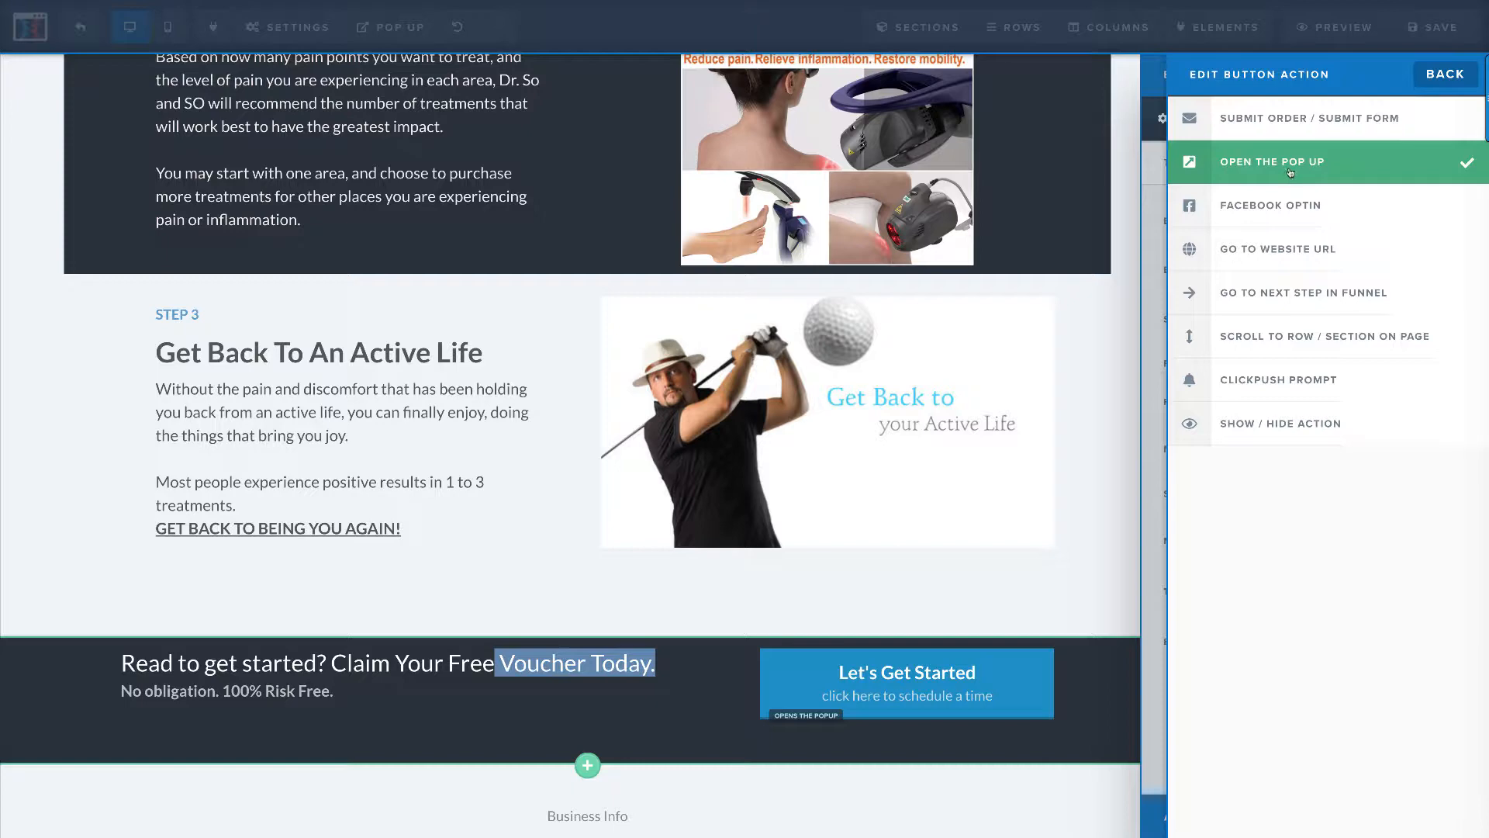
left_click(690, 703)
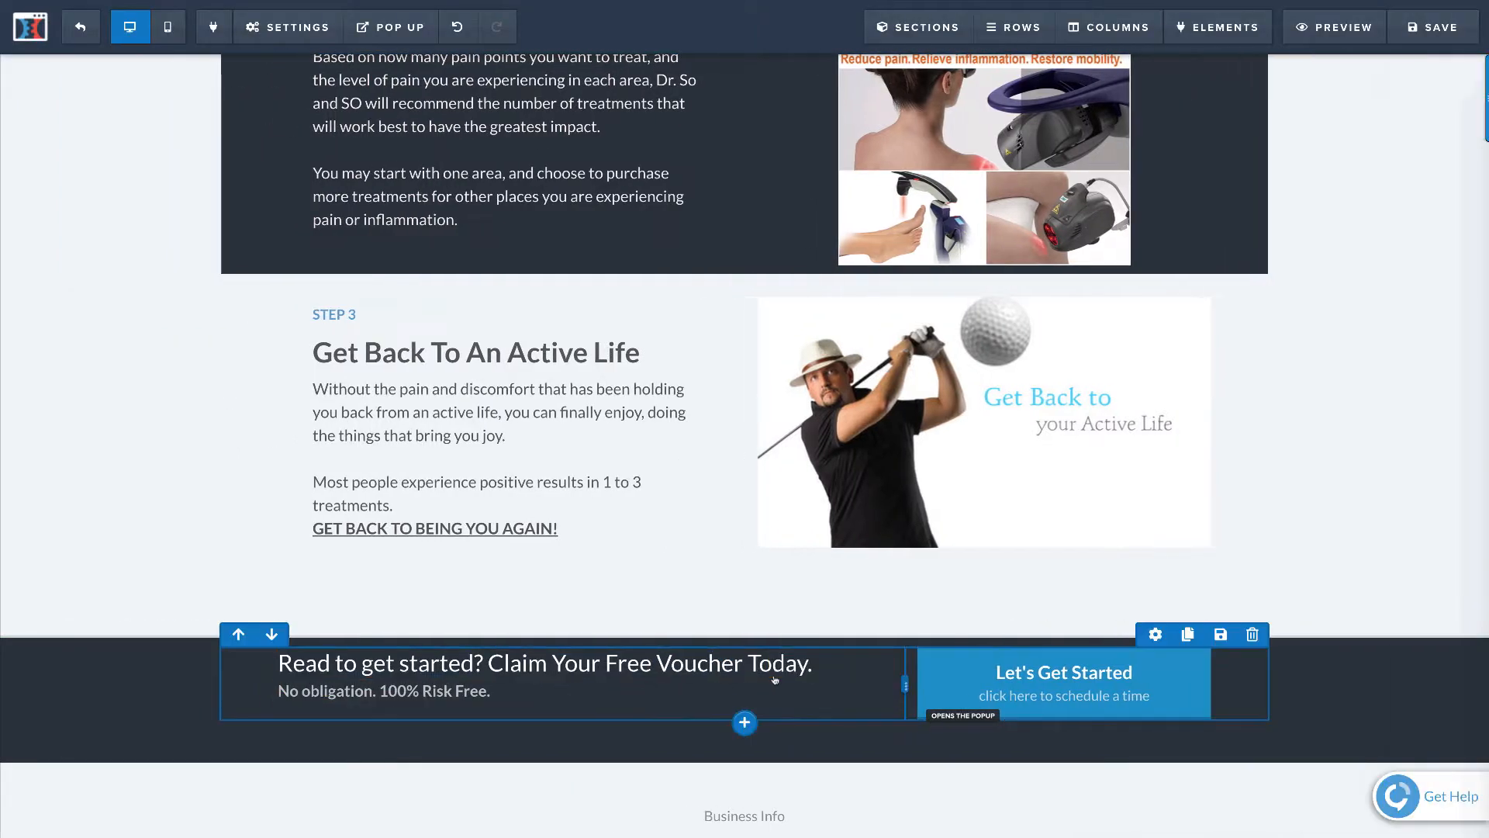
- Show the opt-in pop-up, inspect the action of its "Secure My $19 Special Voucher" button, and close the pop-up
scroll(888, 658, "up", 3)
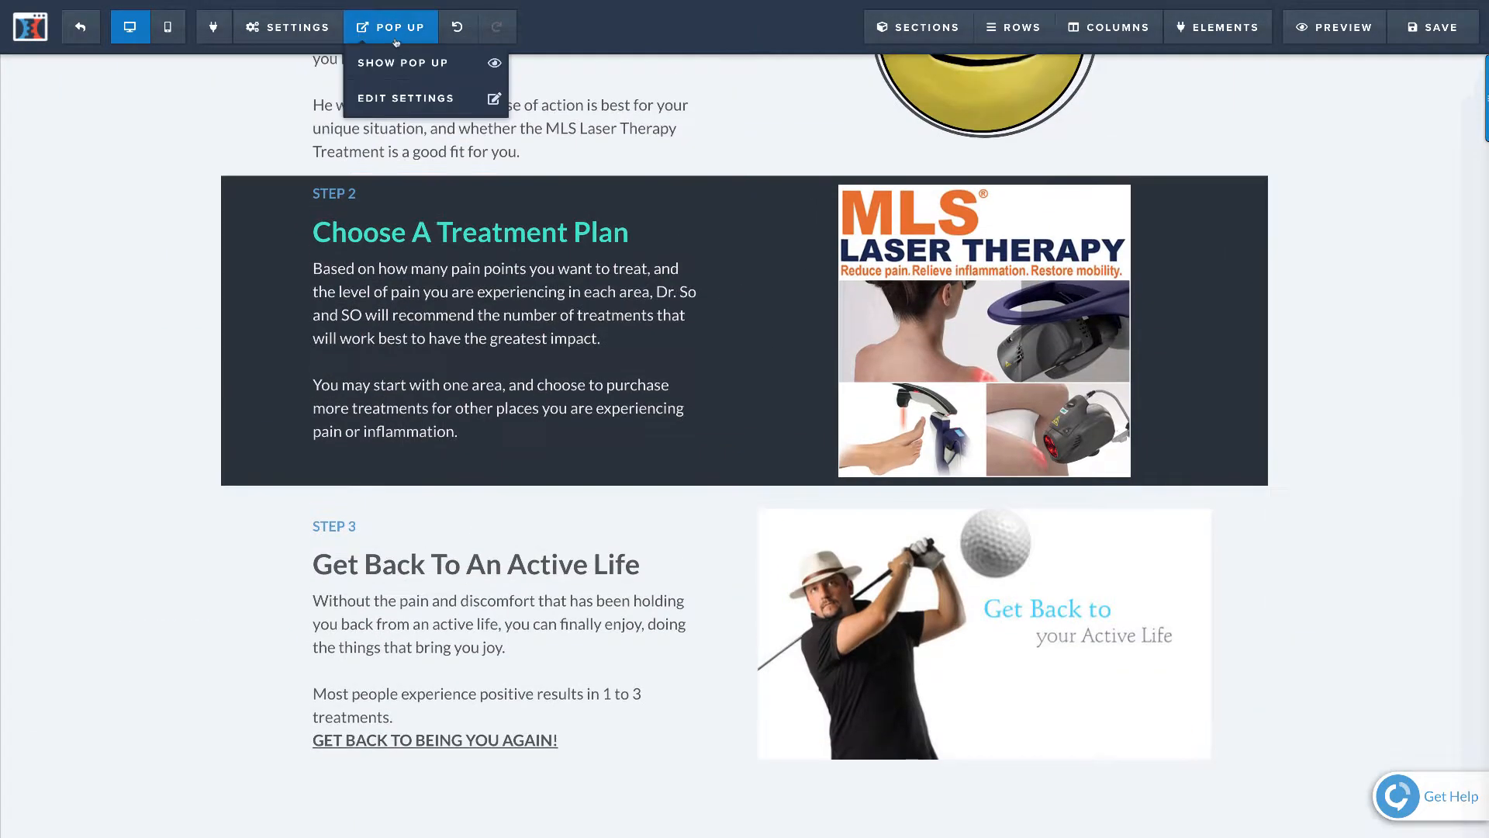
left_click(404, 64)
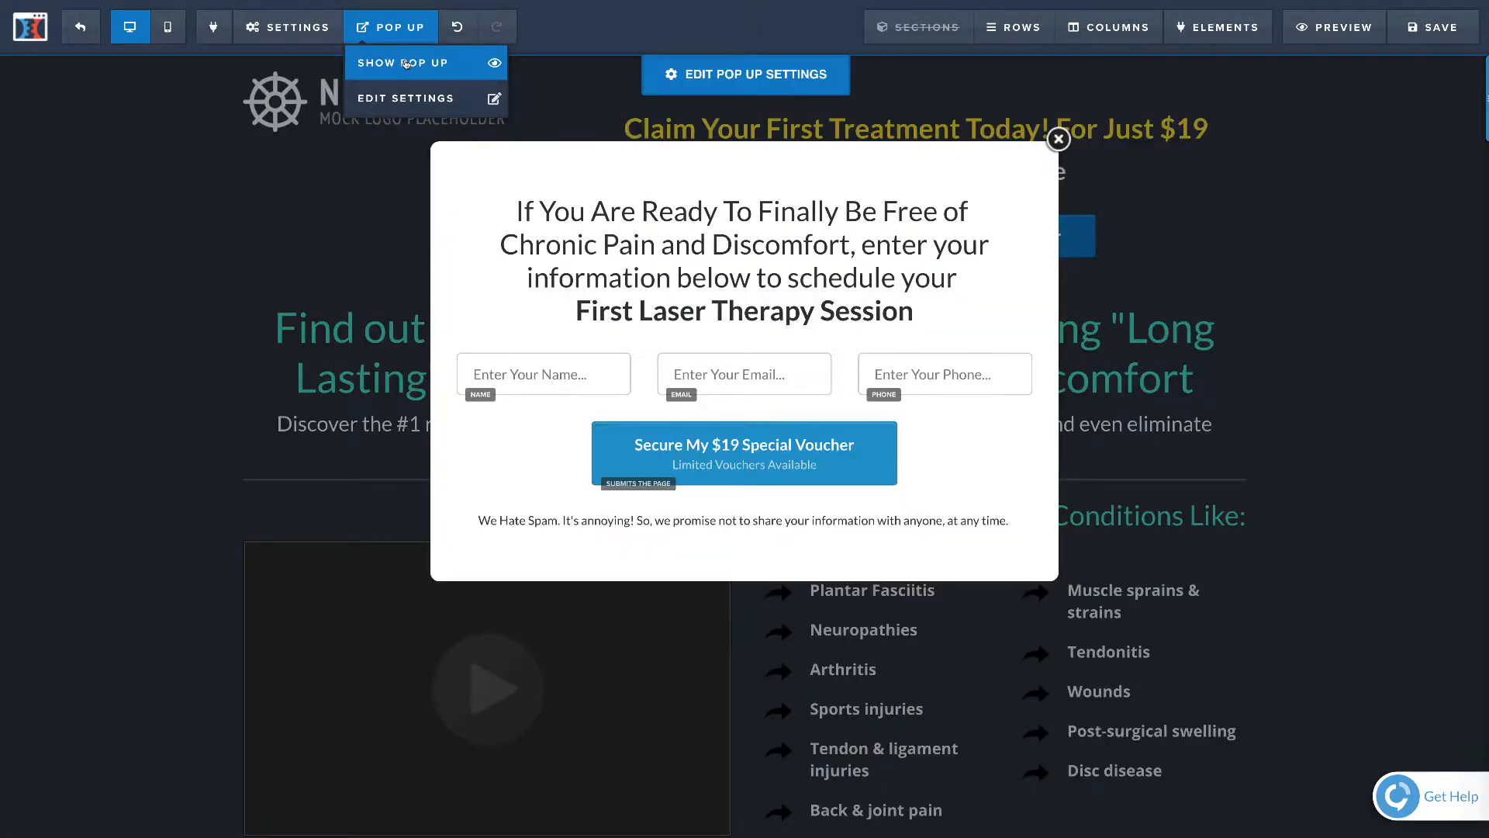
left_click(807, 439)
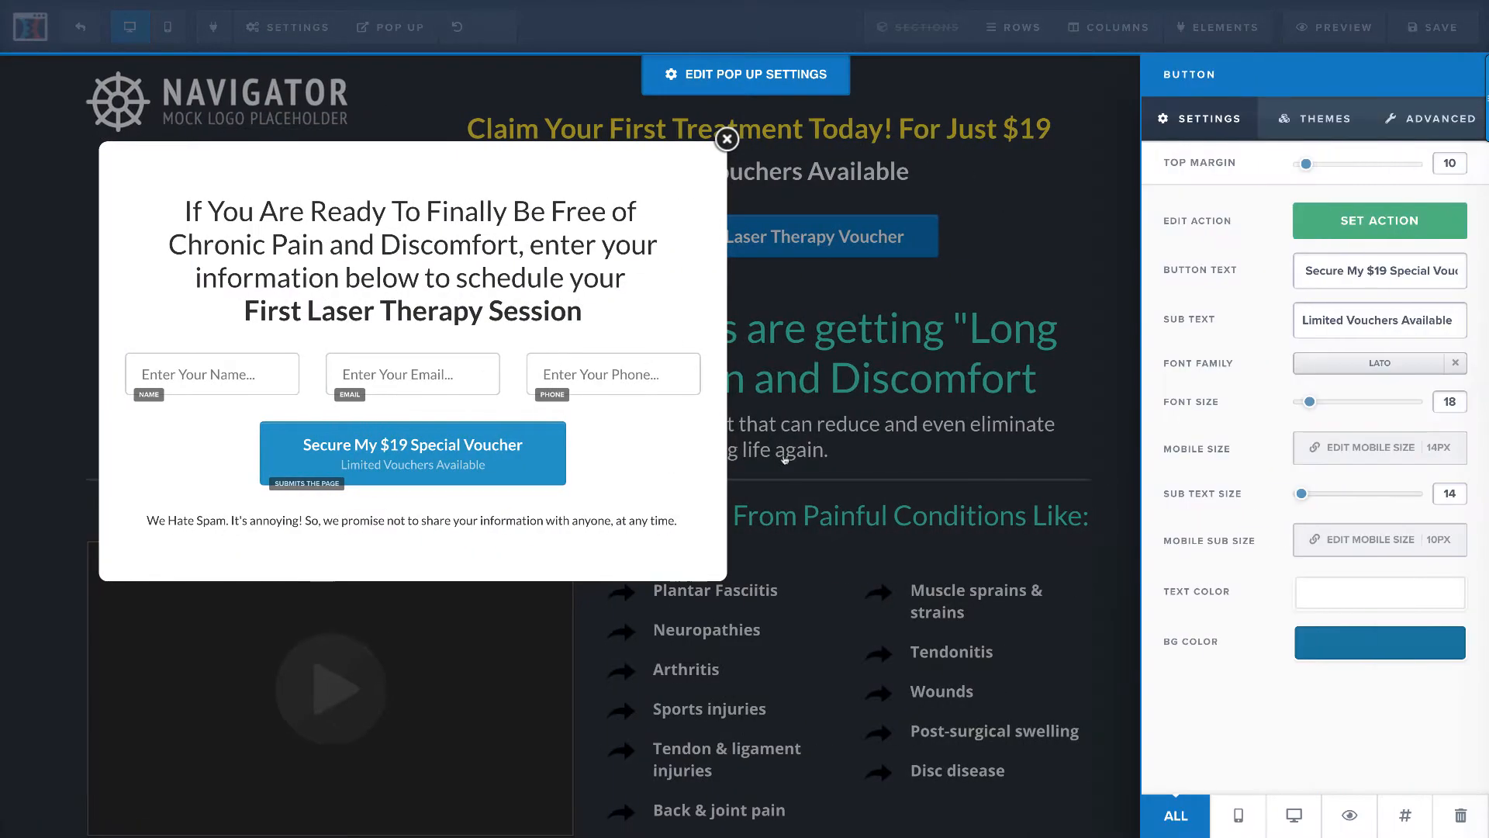
left_click(1340, 234)
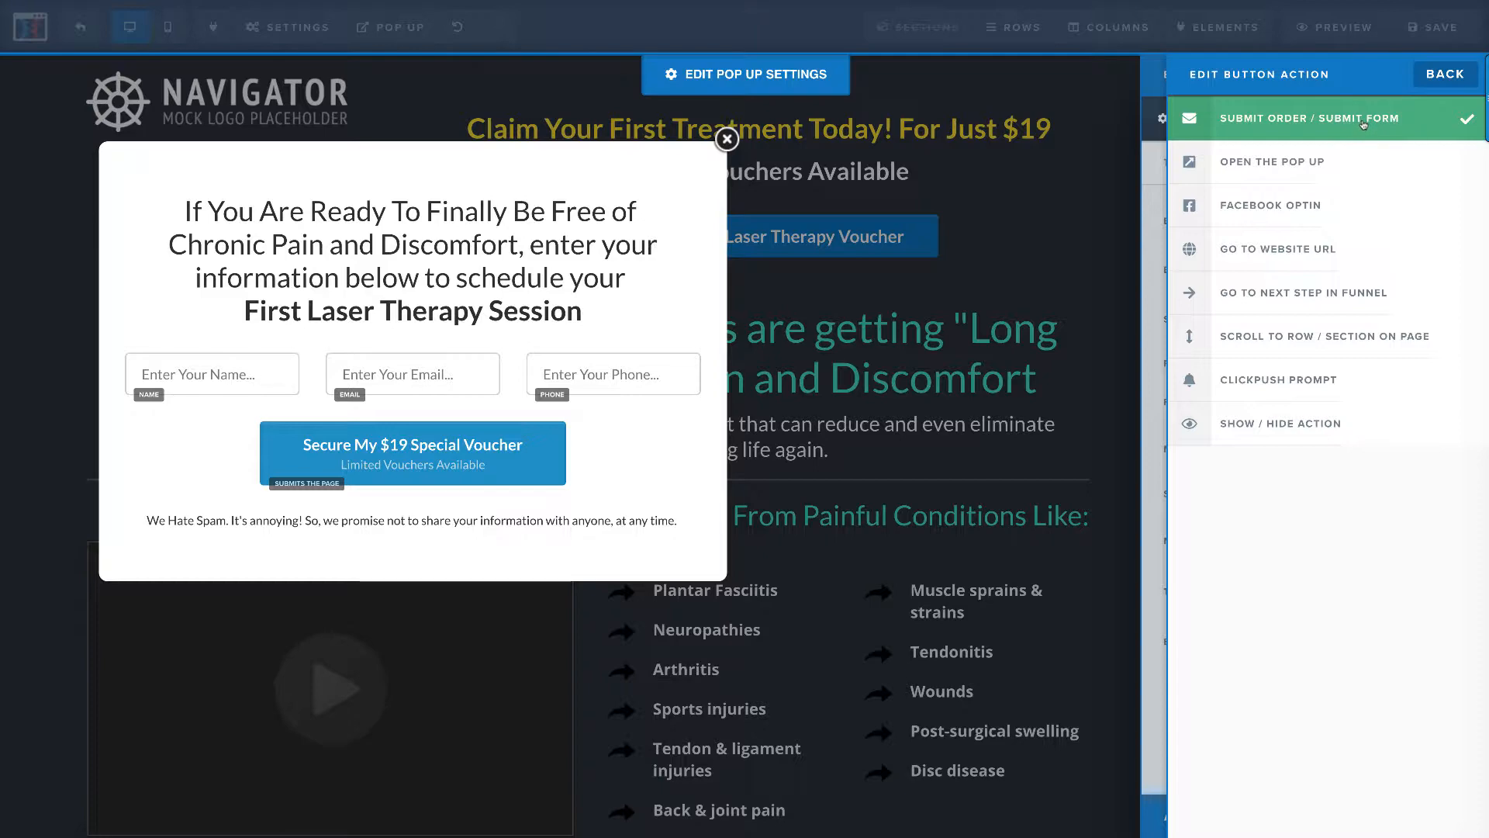
left_click(681, 459)
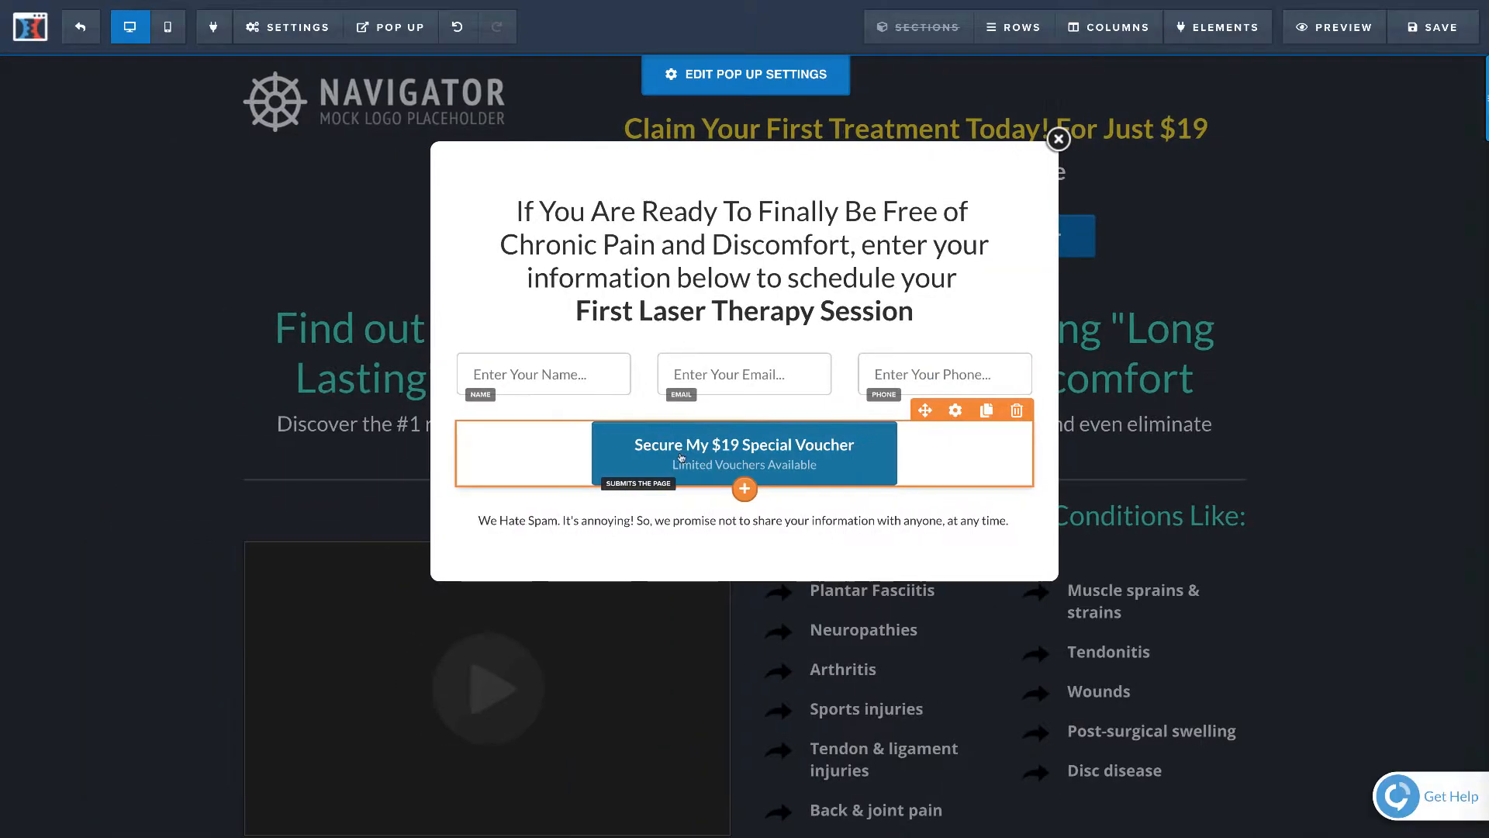
left_click(1058, 141)
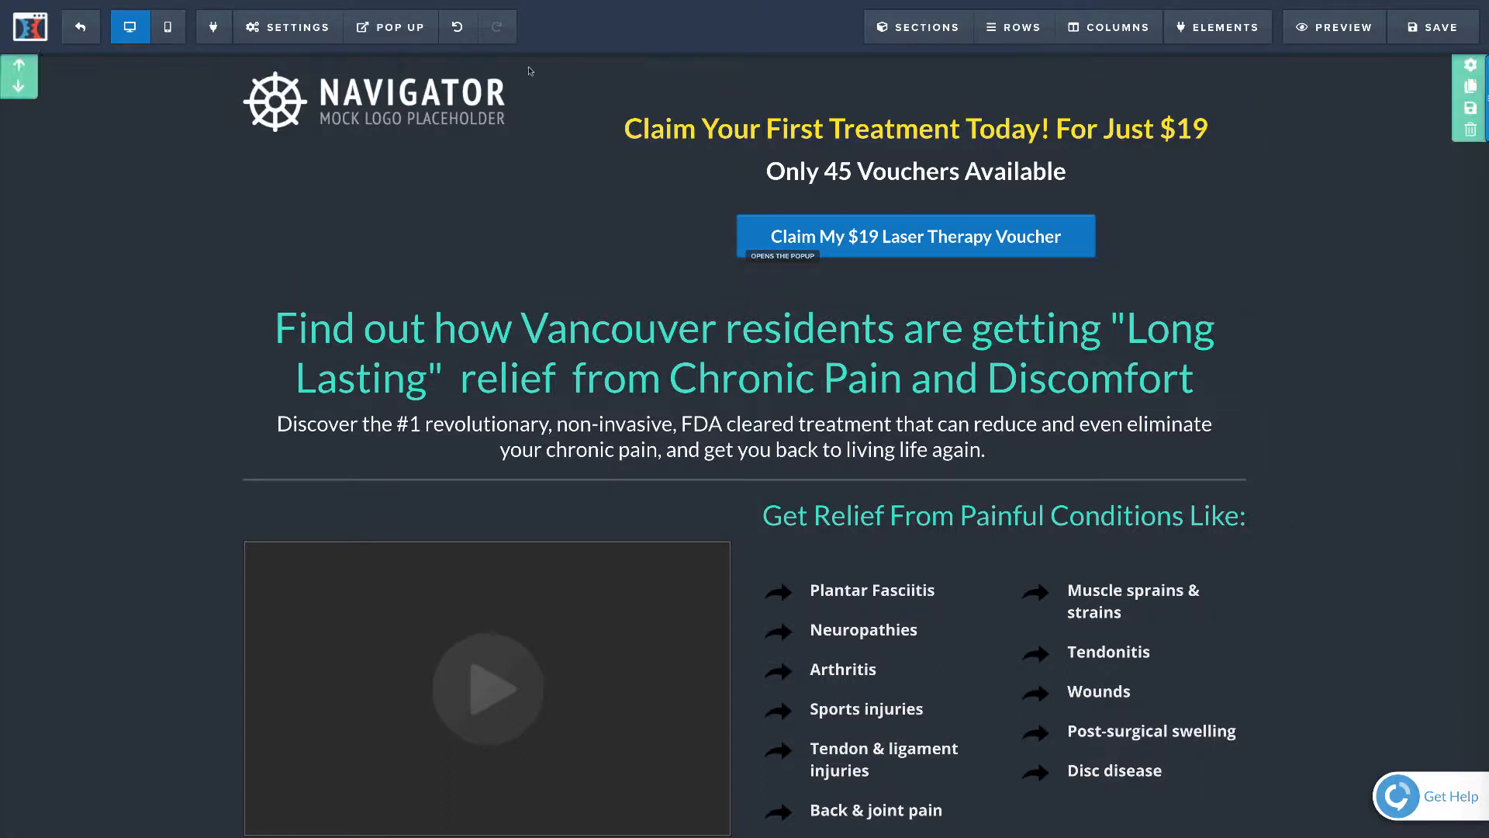
- Open the page's email integration settings and look through the available auto-responder integrations
mouse_move(299, 29)
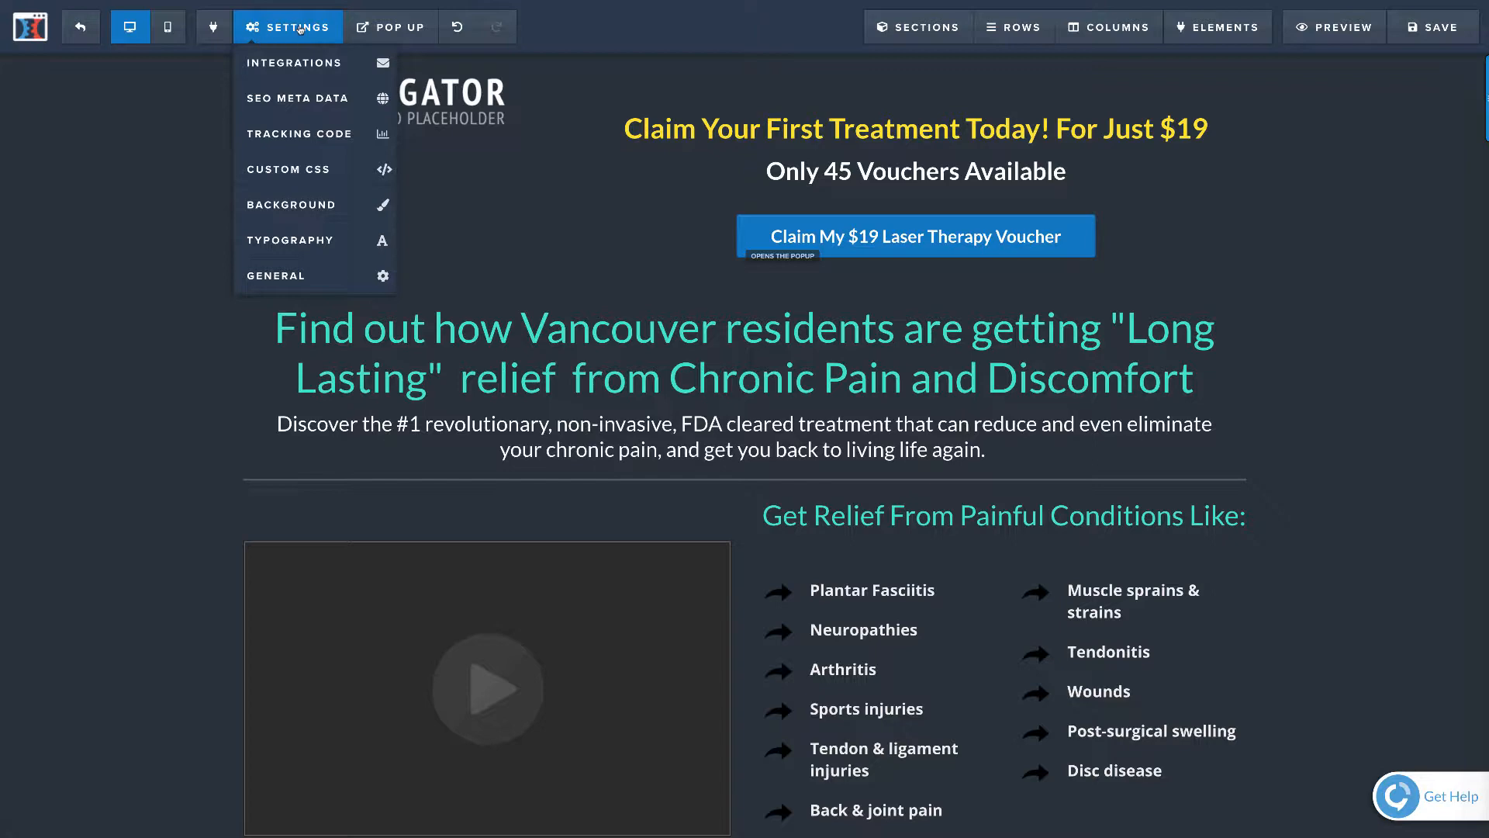
left_click(304, 66)
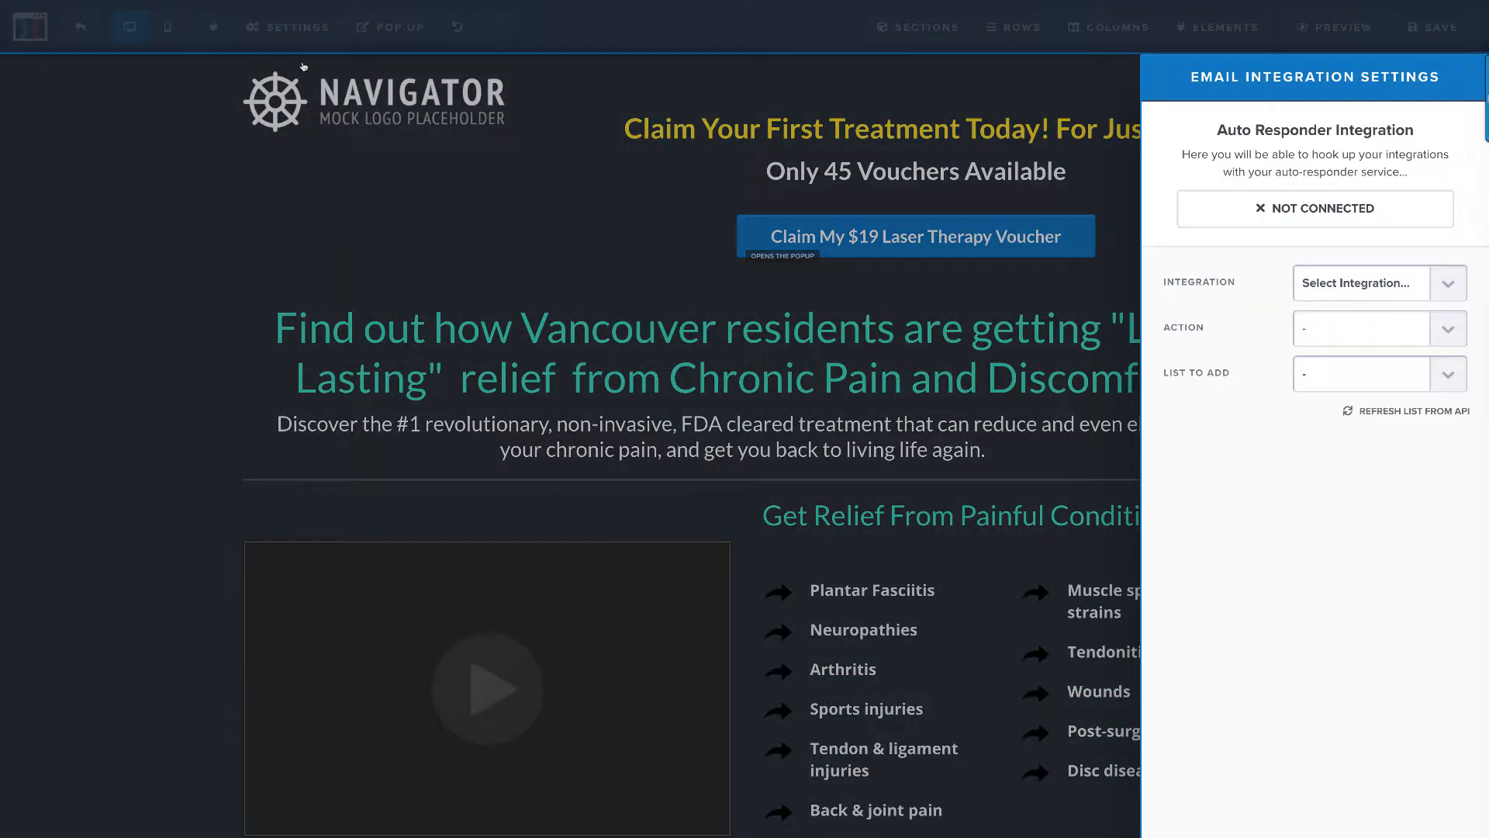
left_click(1448, 284)
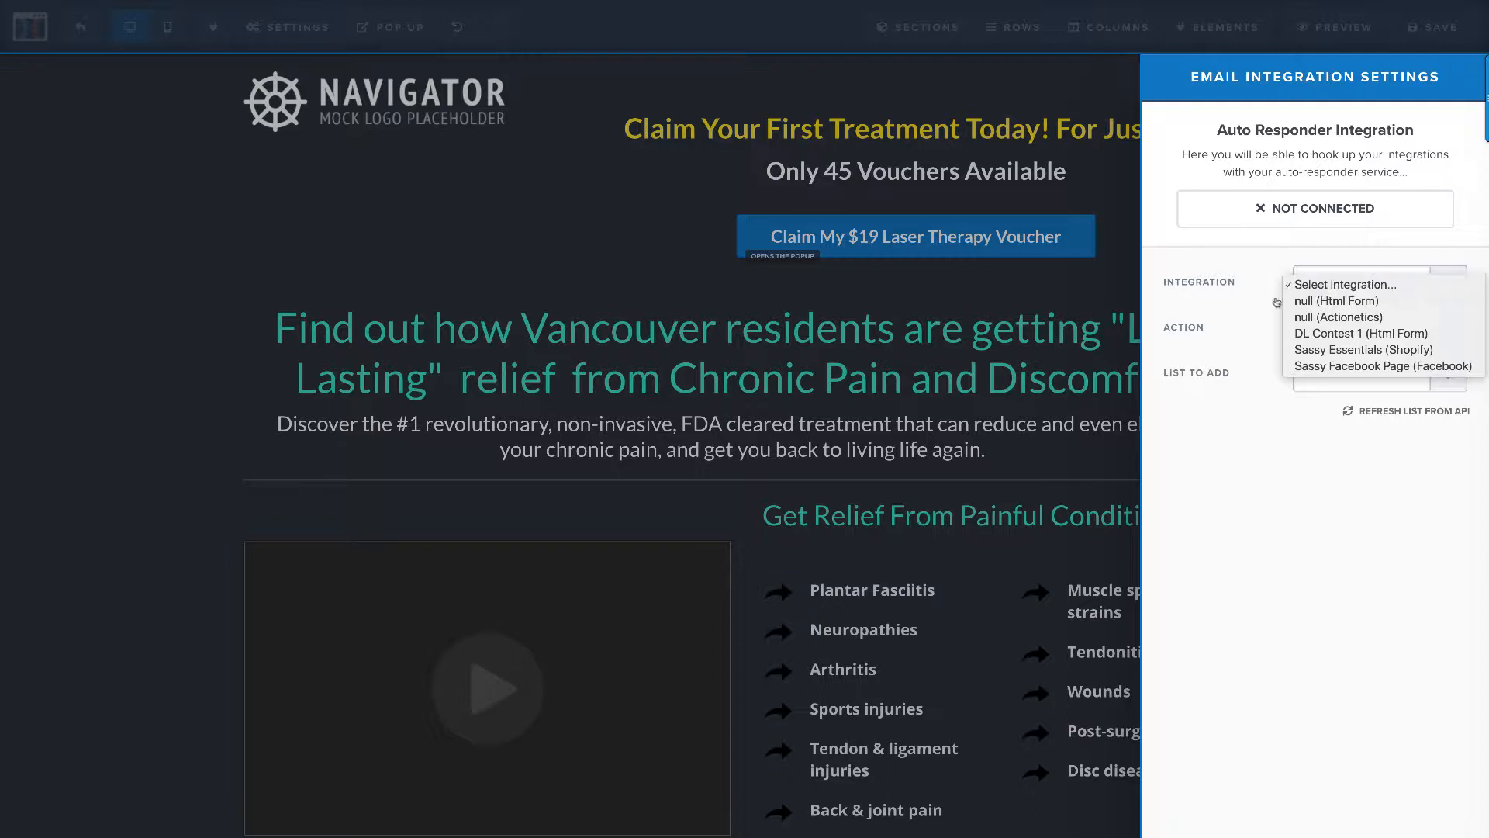
left_click(1235, 303)
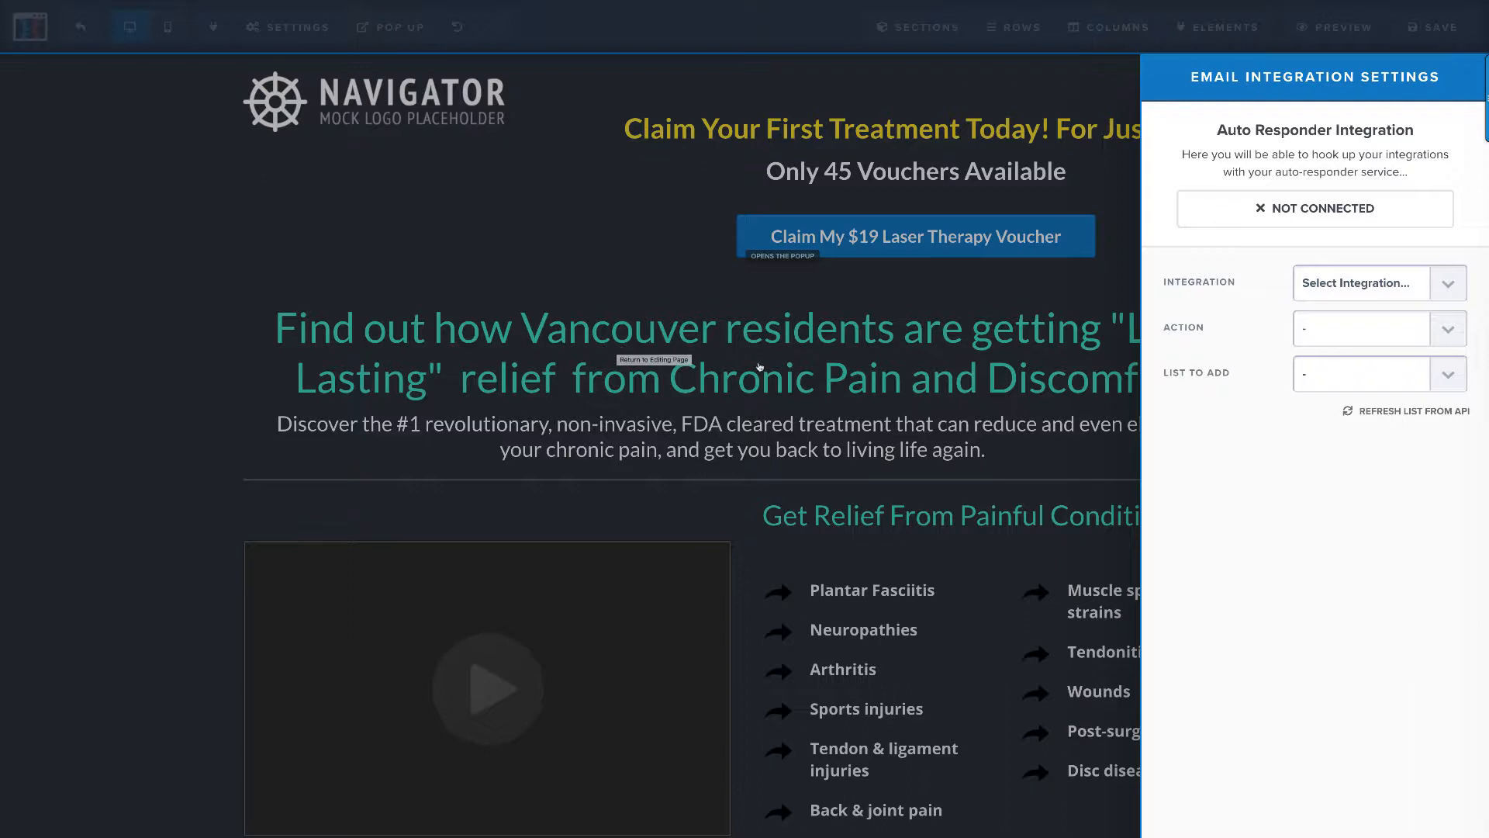
- Set the integration to null (Actionetics) with the Add To List action, and browse the lists without choosing one
left_click(1452, 285)
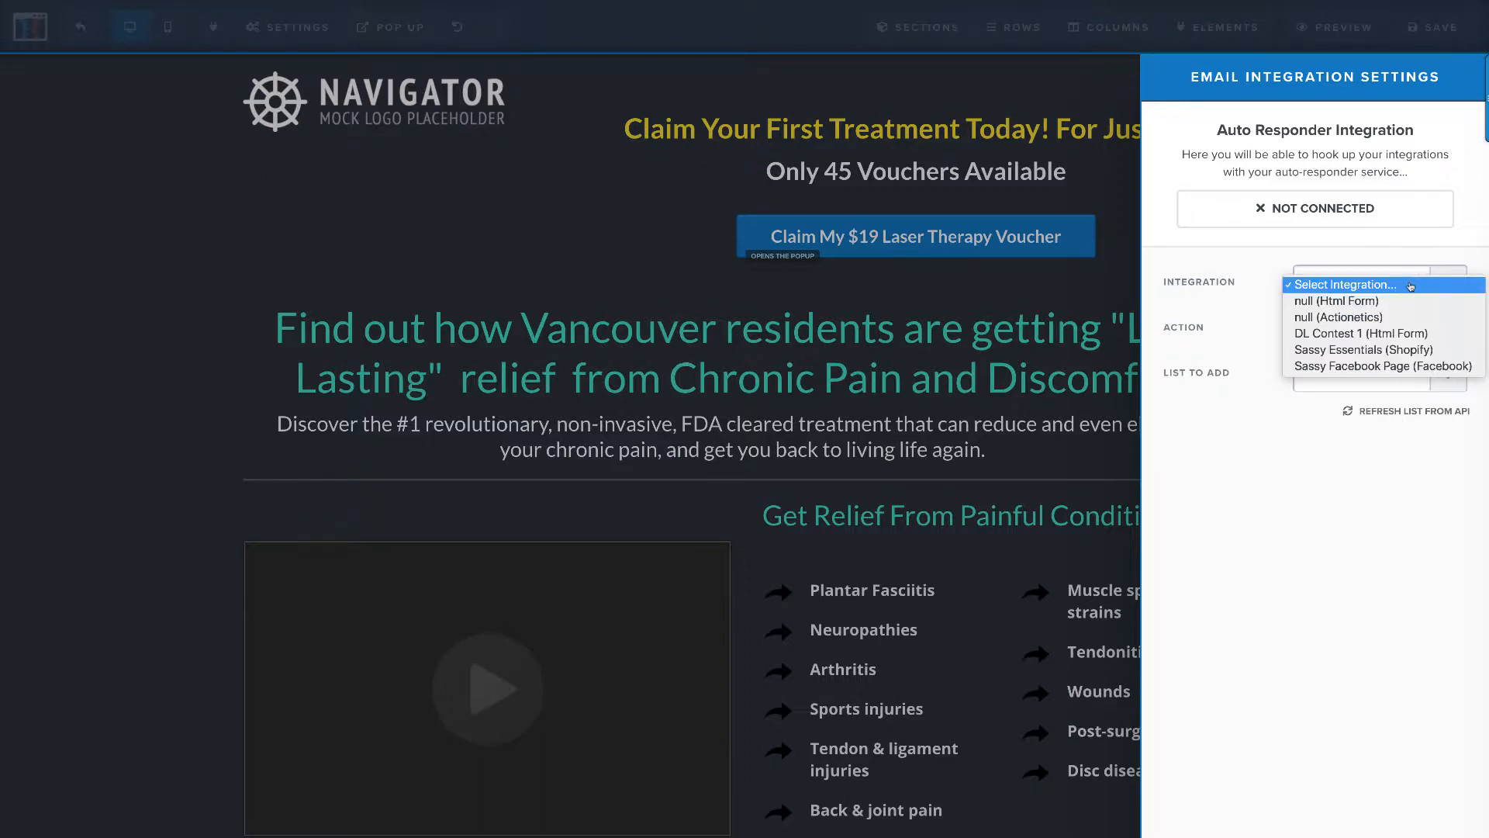
left_click(1382, 318)
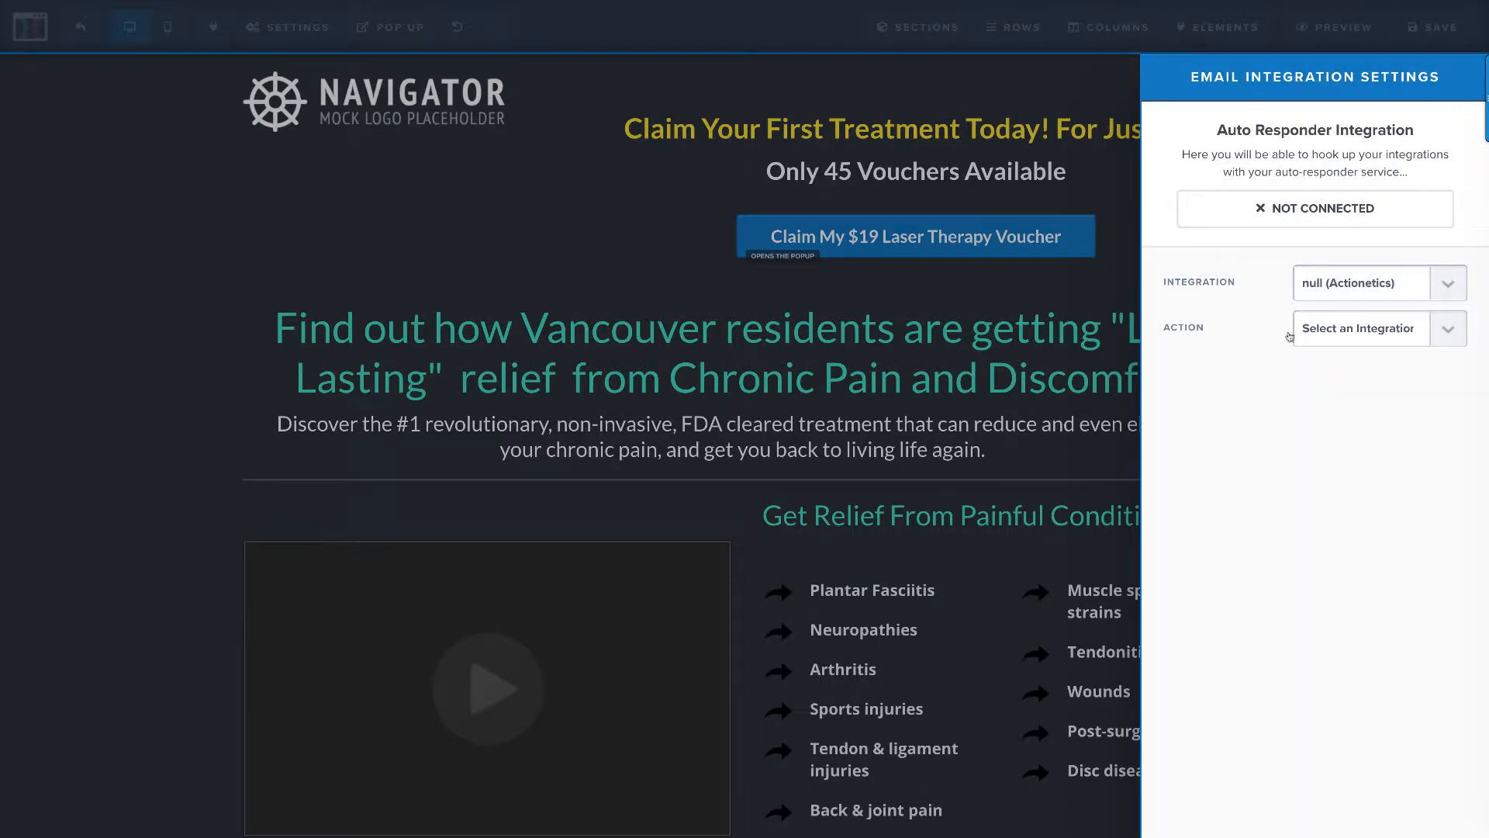
left_click(1453, 334)
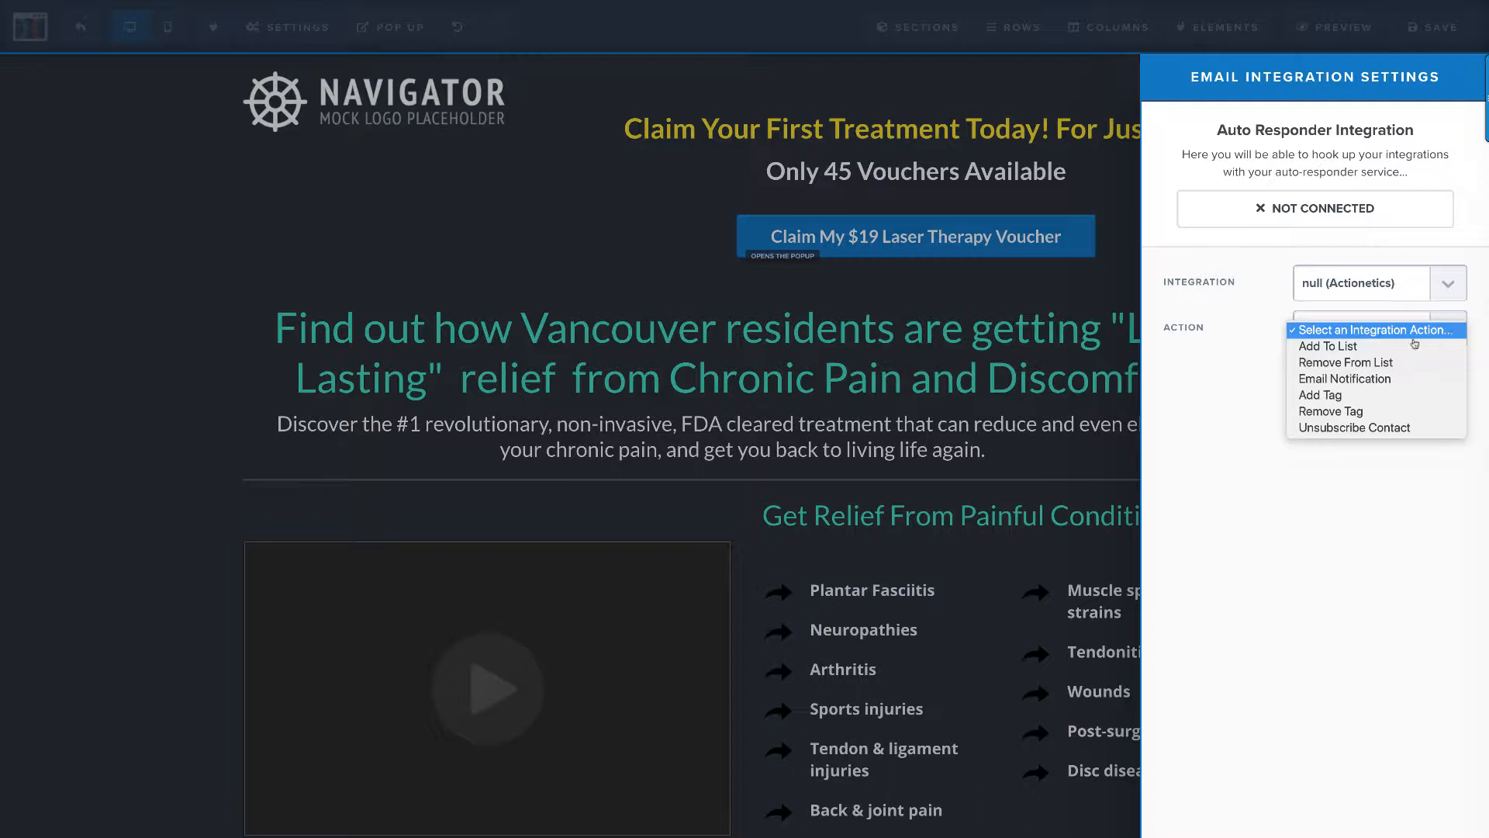
left_click(1374, 347)
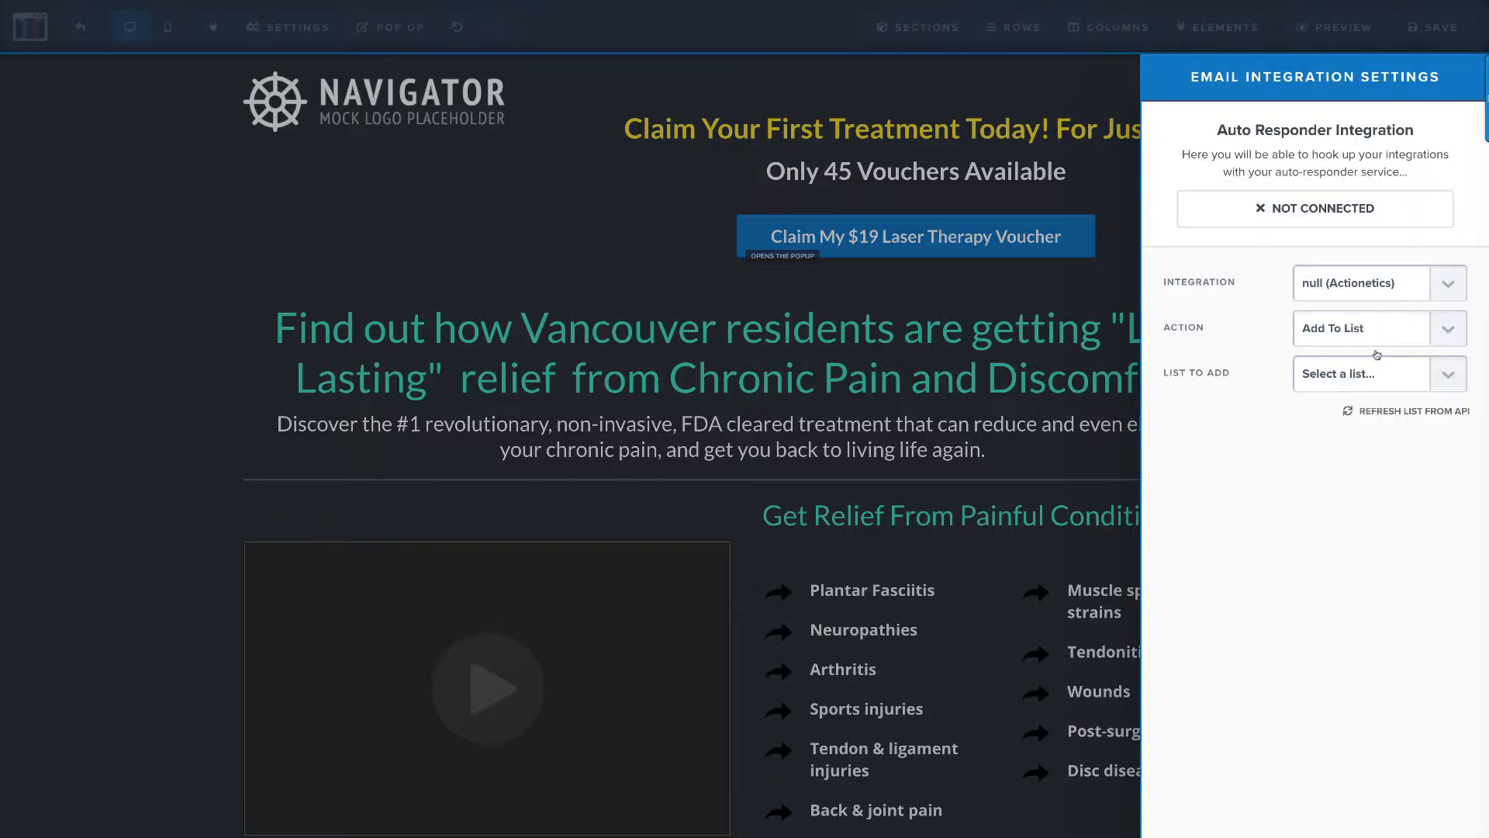
left_click(1447, 375)
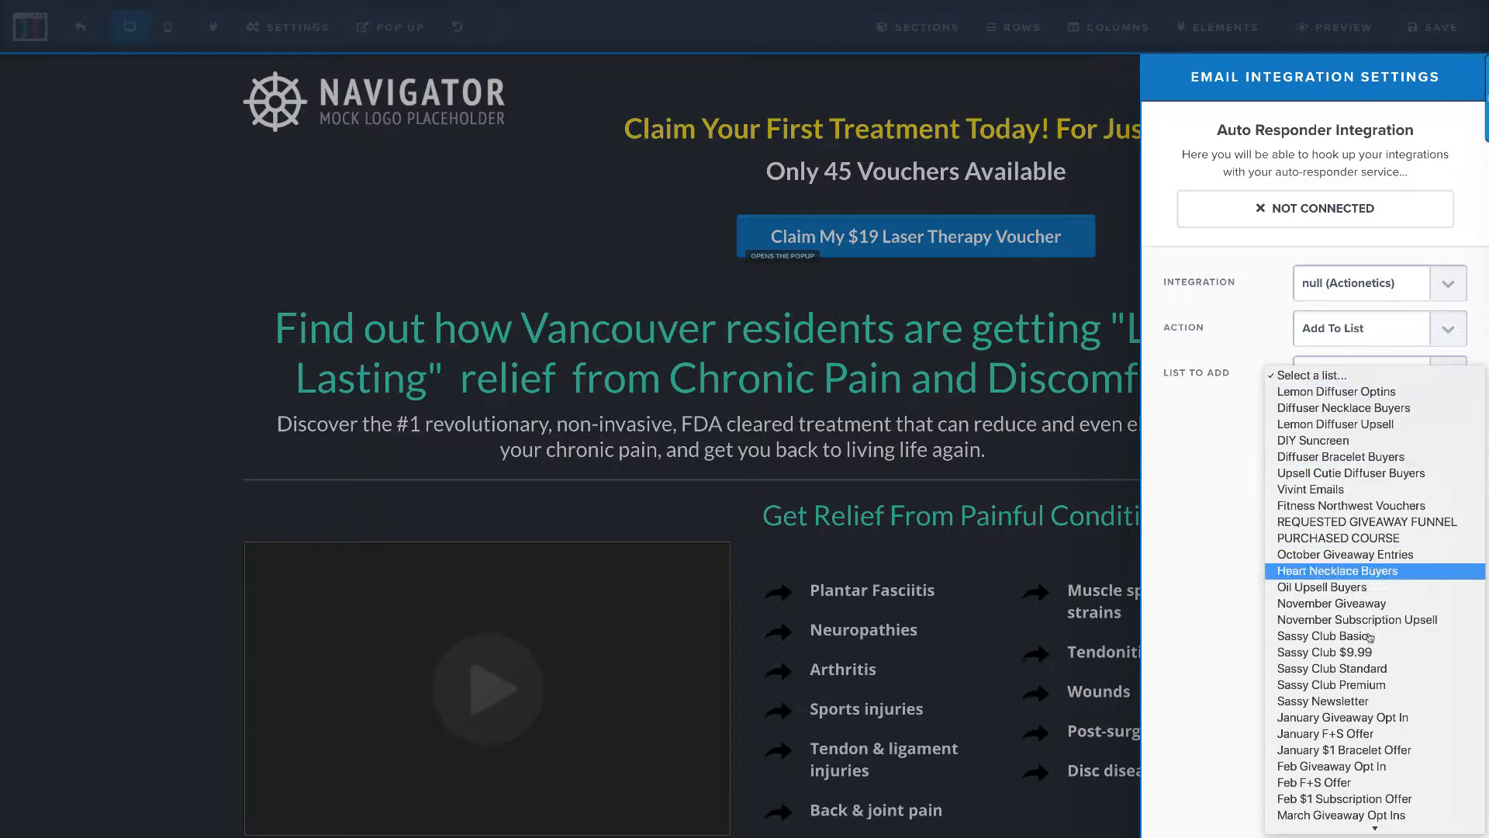
left_click(1229, 474)
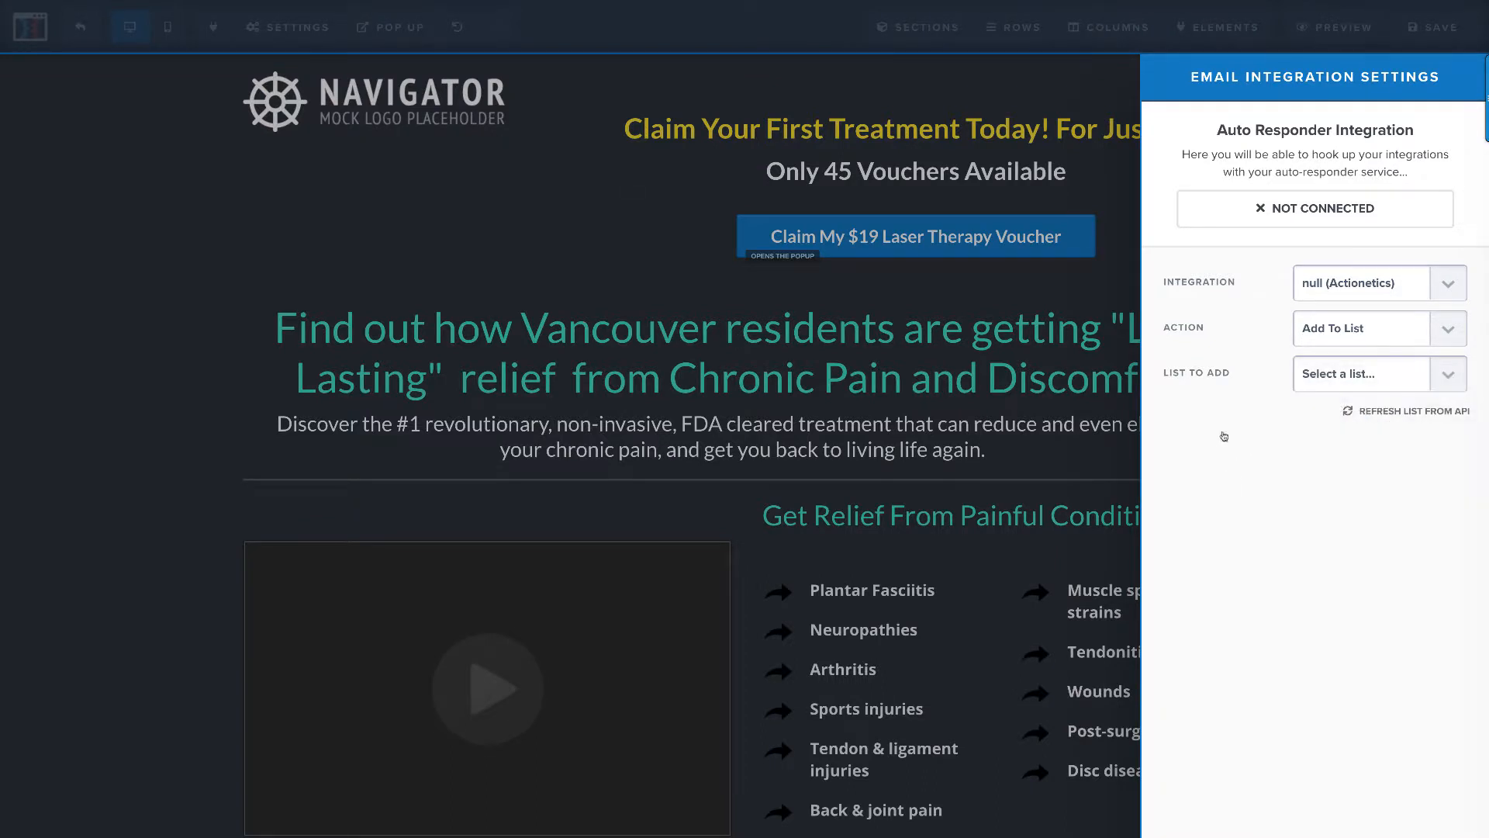
mouse_move(522, 2)
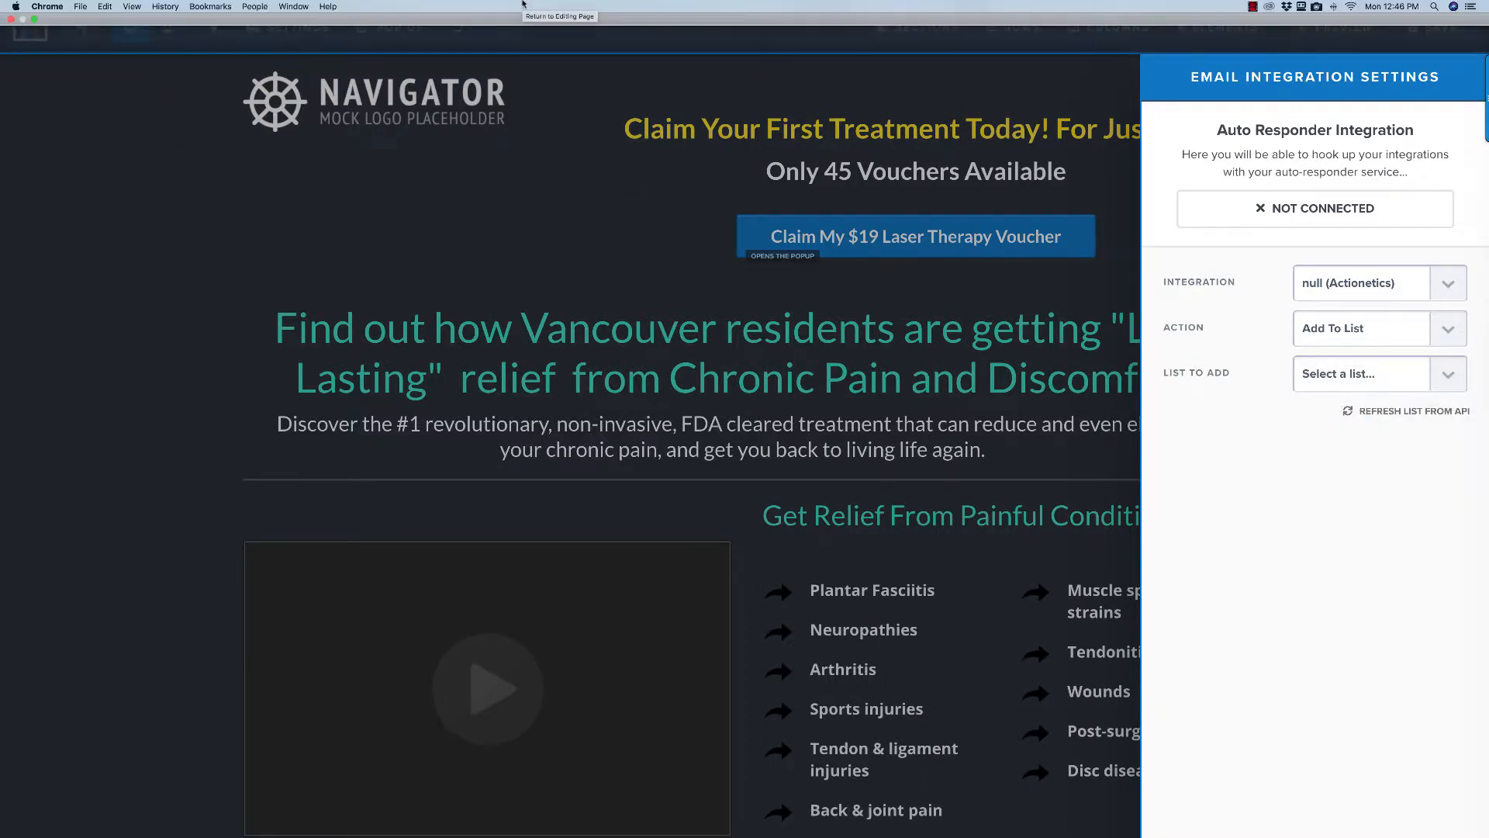
left_click(223, 231)
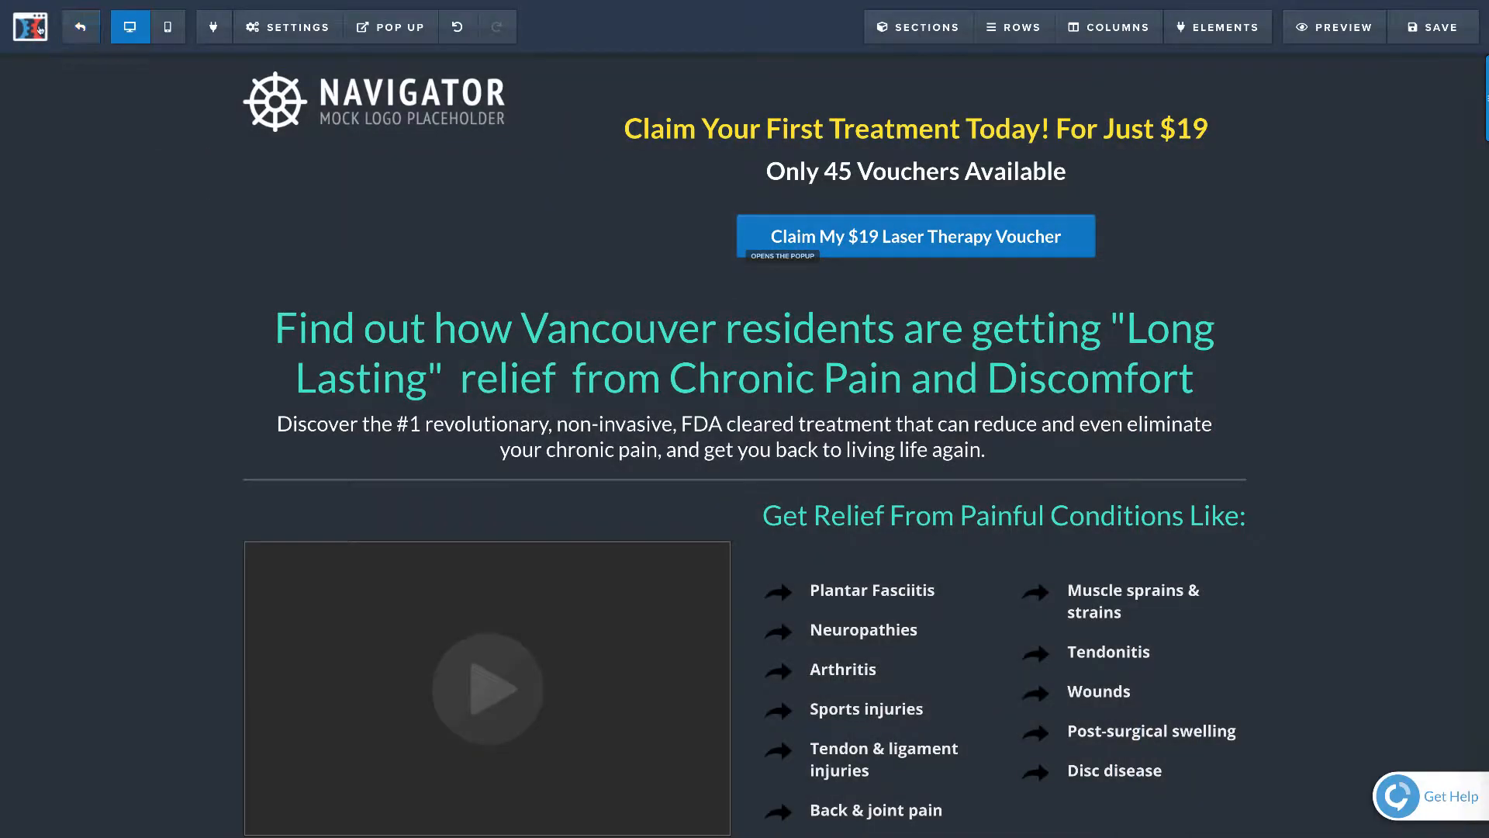
- Exit the page editor without saving and open the Sales Page's split-test variation for editing
mouse_move(52, 4)
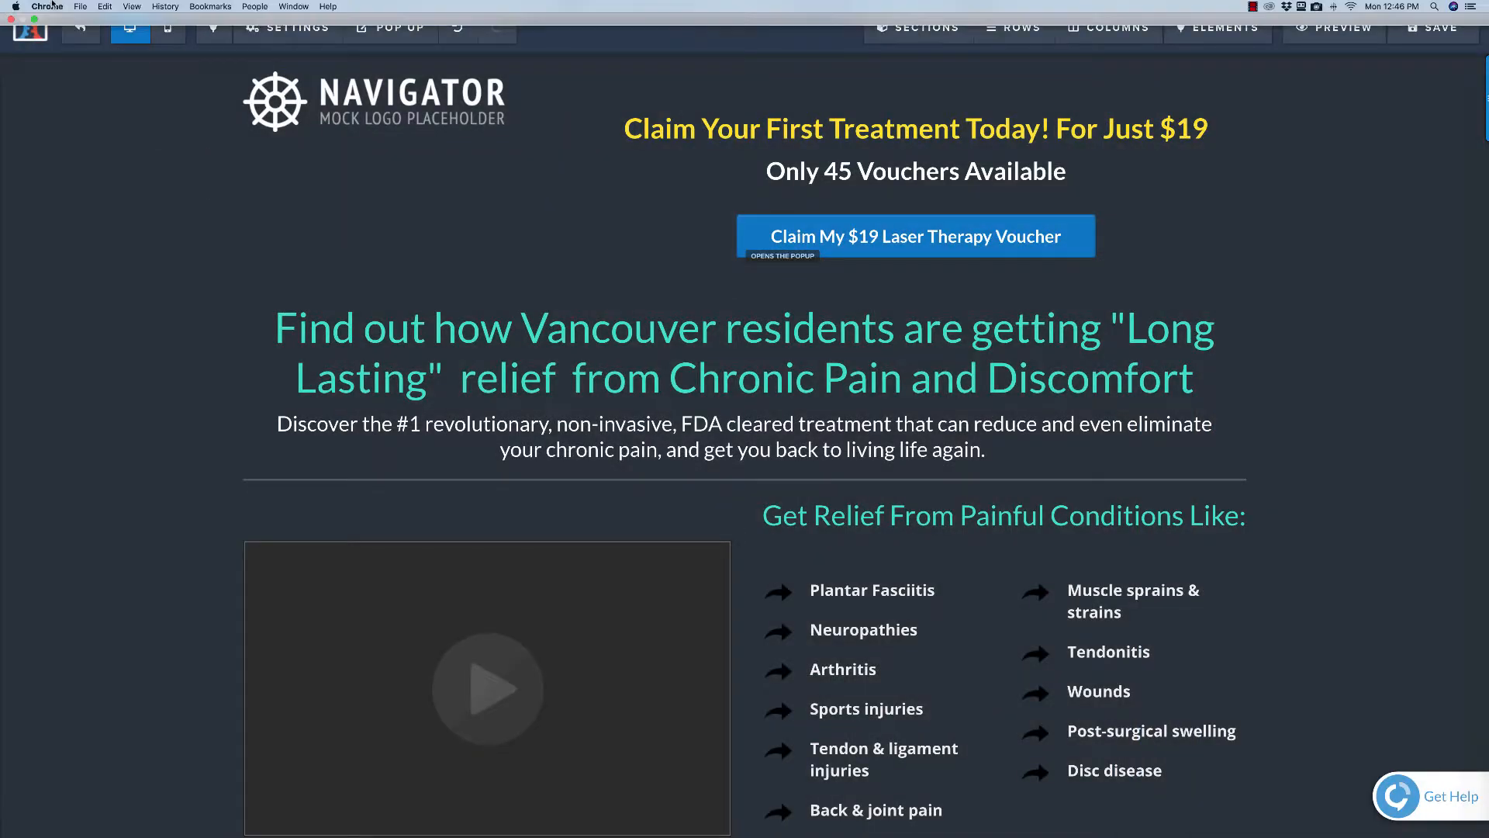
left_click(83, 40)
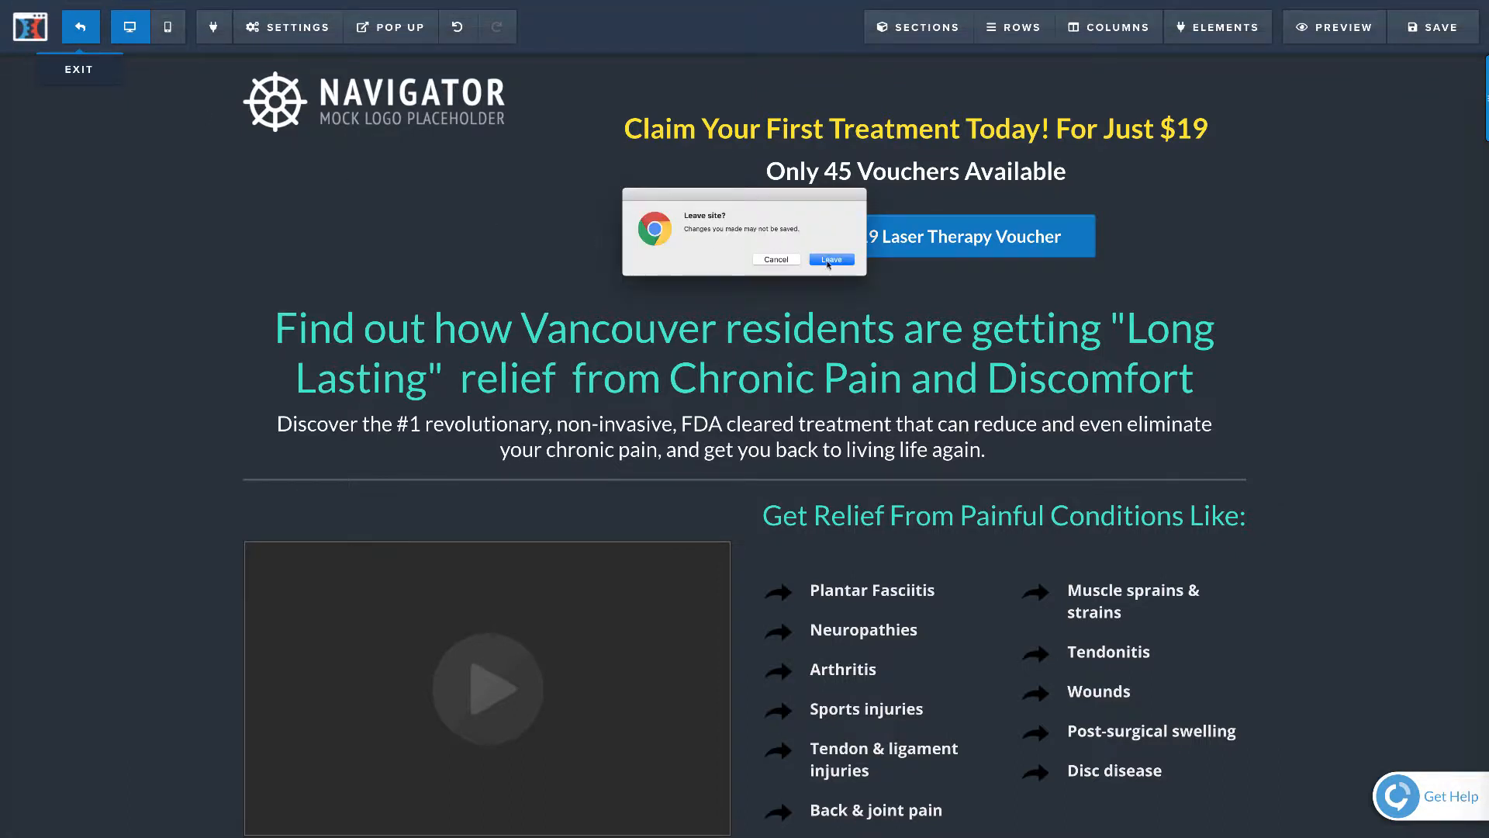
left_click(831, 260)
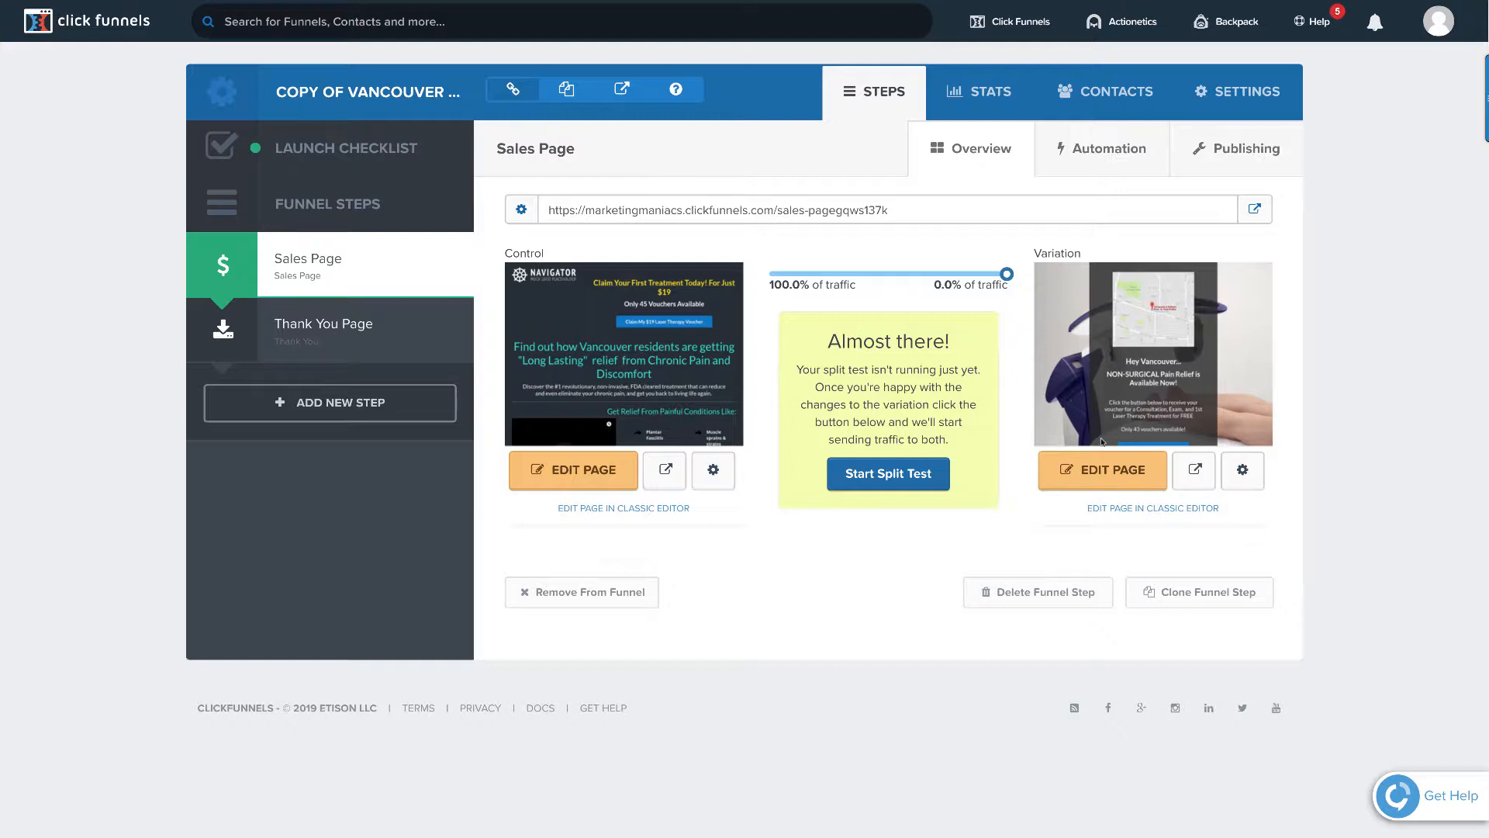
left_click(1112, 470)
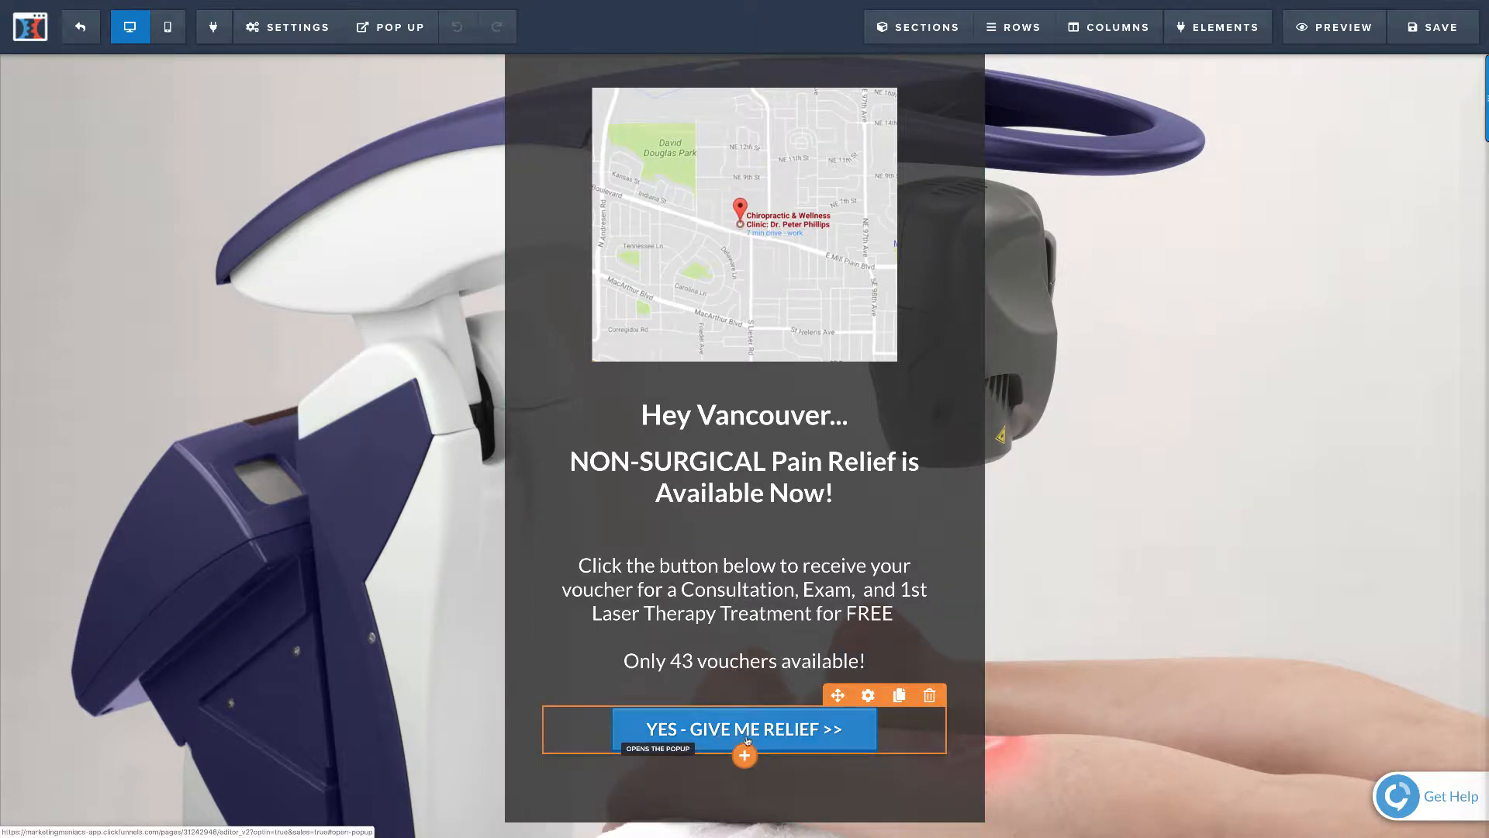
- Inspect the "YES - GIVE ME RELIEF >>" button's settings and the action of the "Send My Voucher" button in the variation's pop-up
left_click(785, 725)
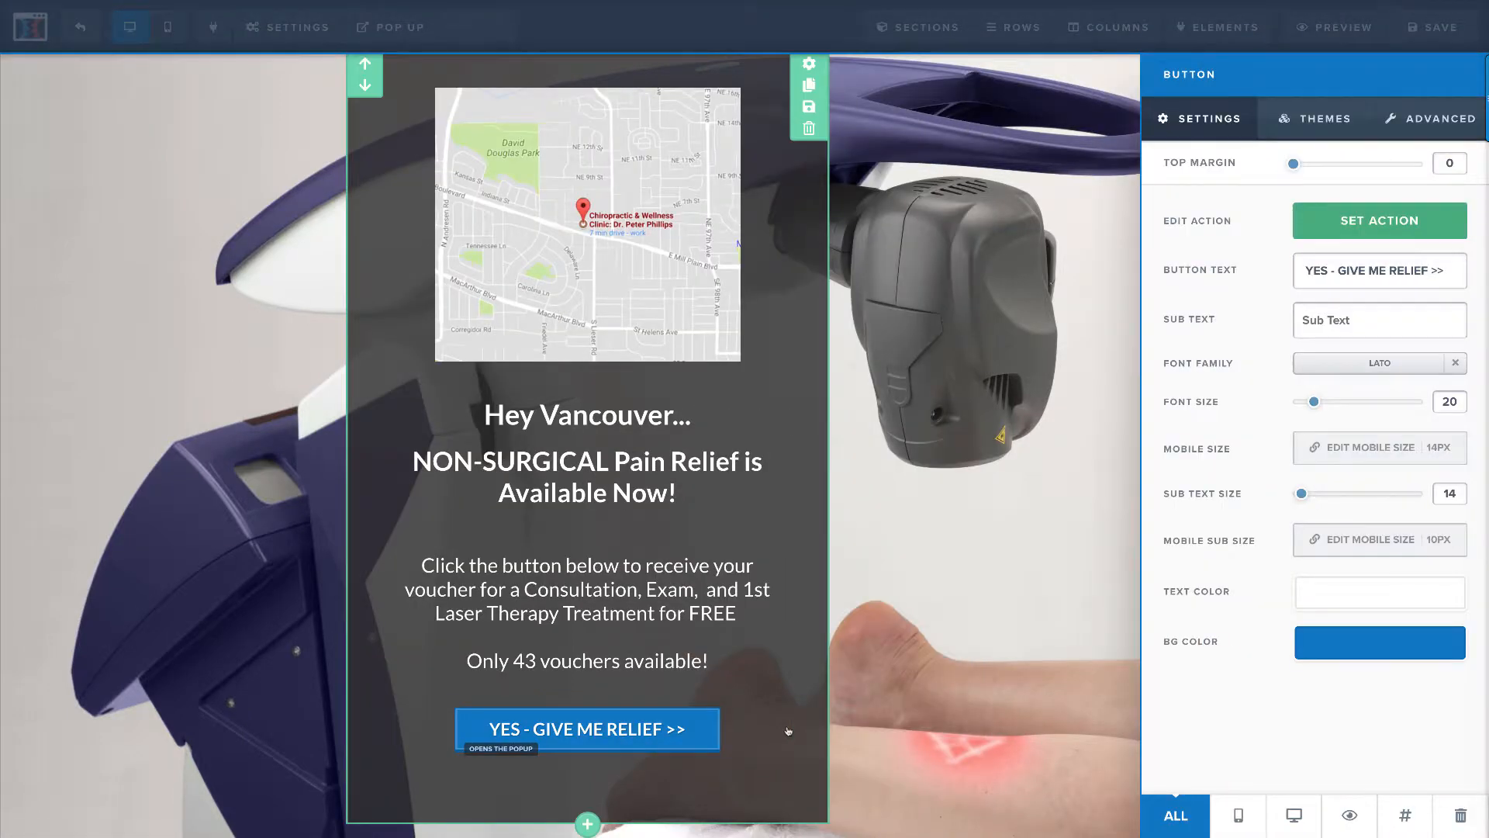
left_click(1043, 543)
mouse_move(401, 31)
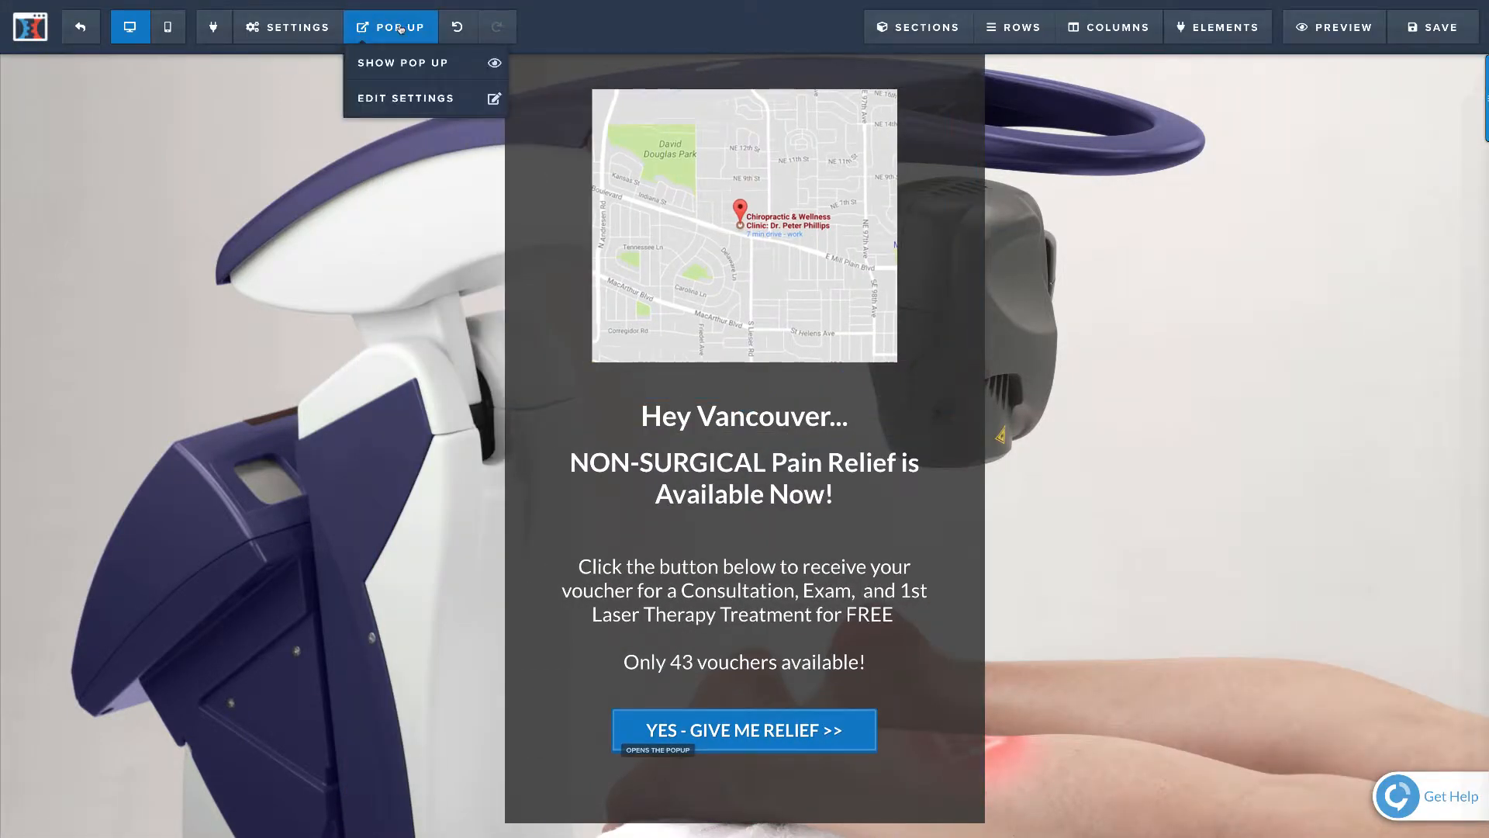
left_click(396, 62)
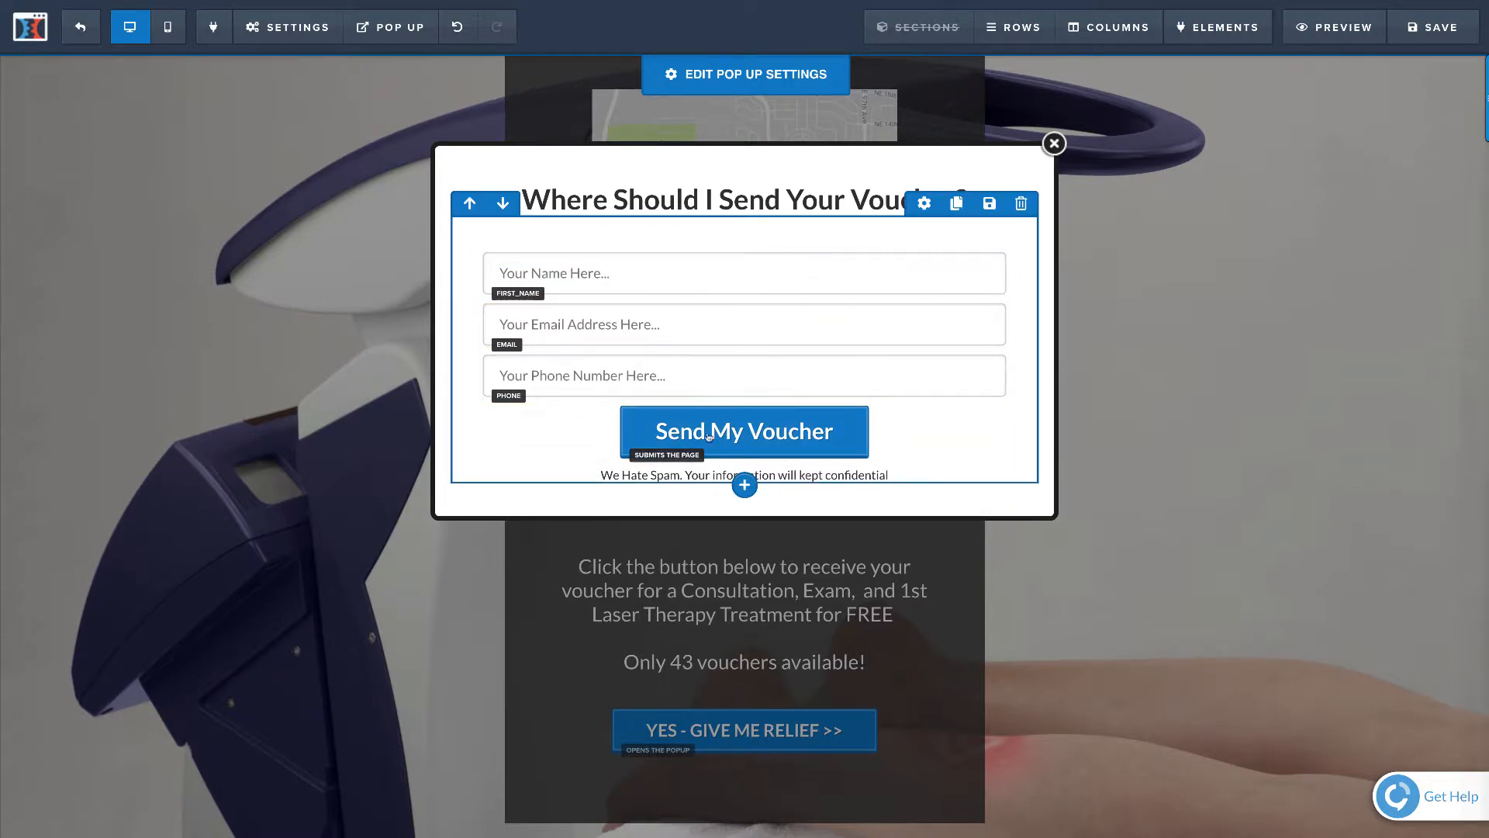
left_click(792, 445)
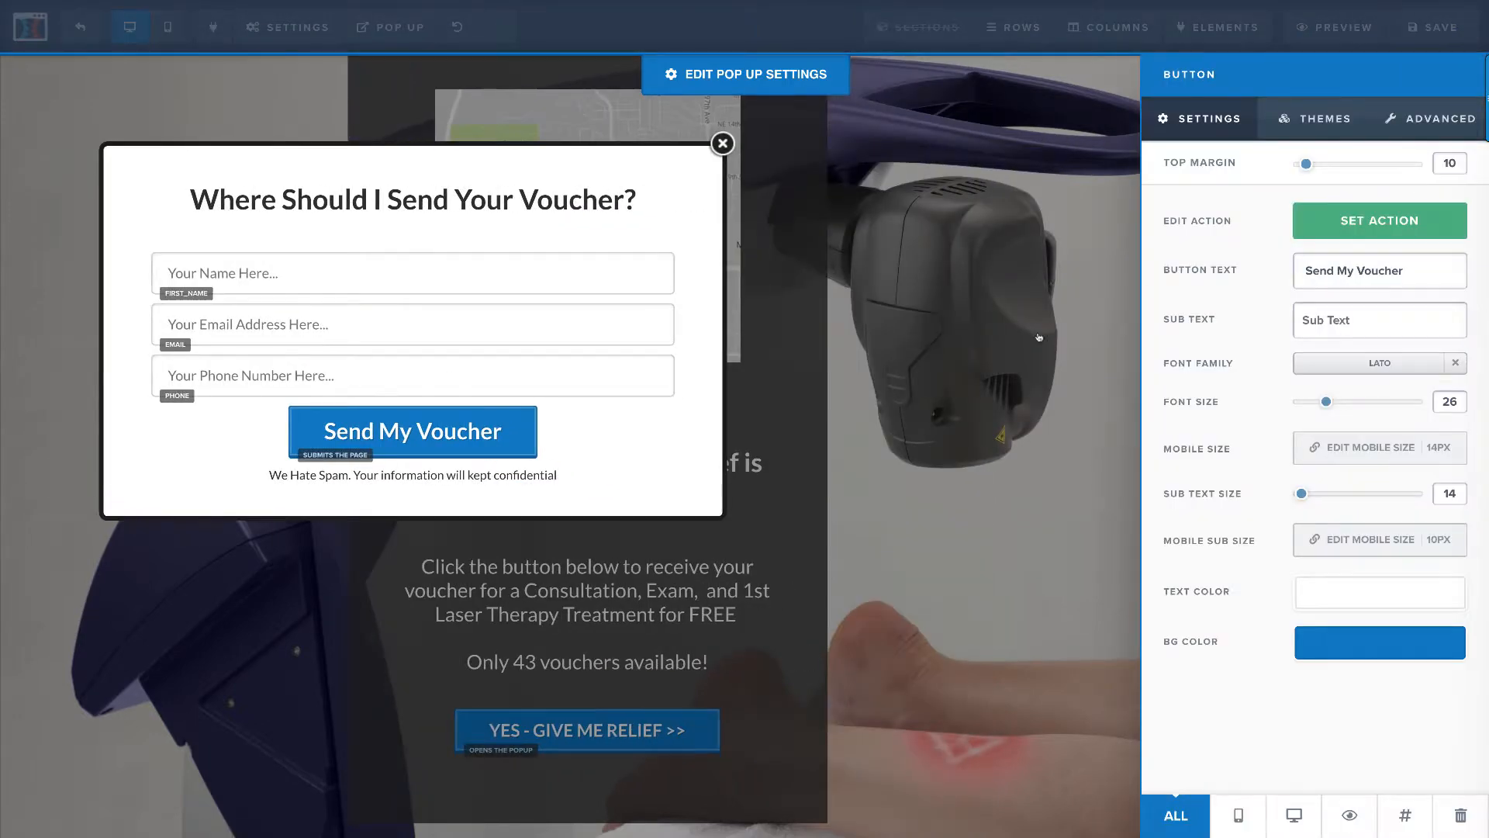
left_click(1369, 227)
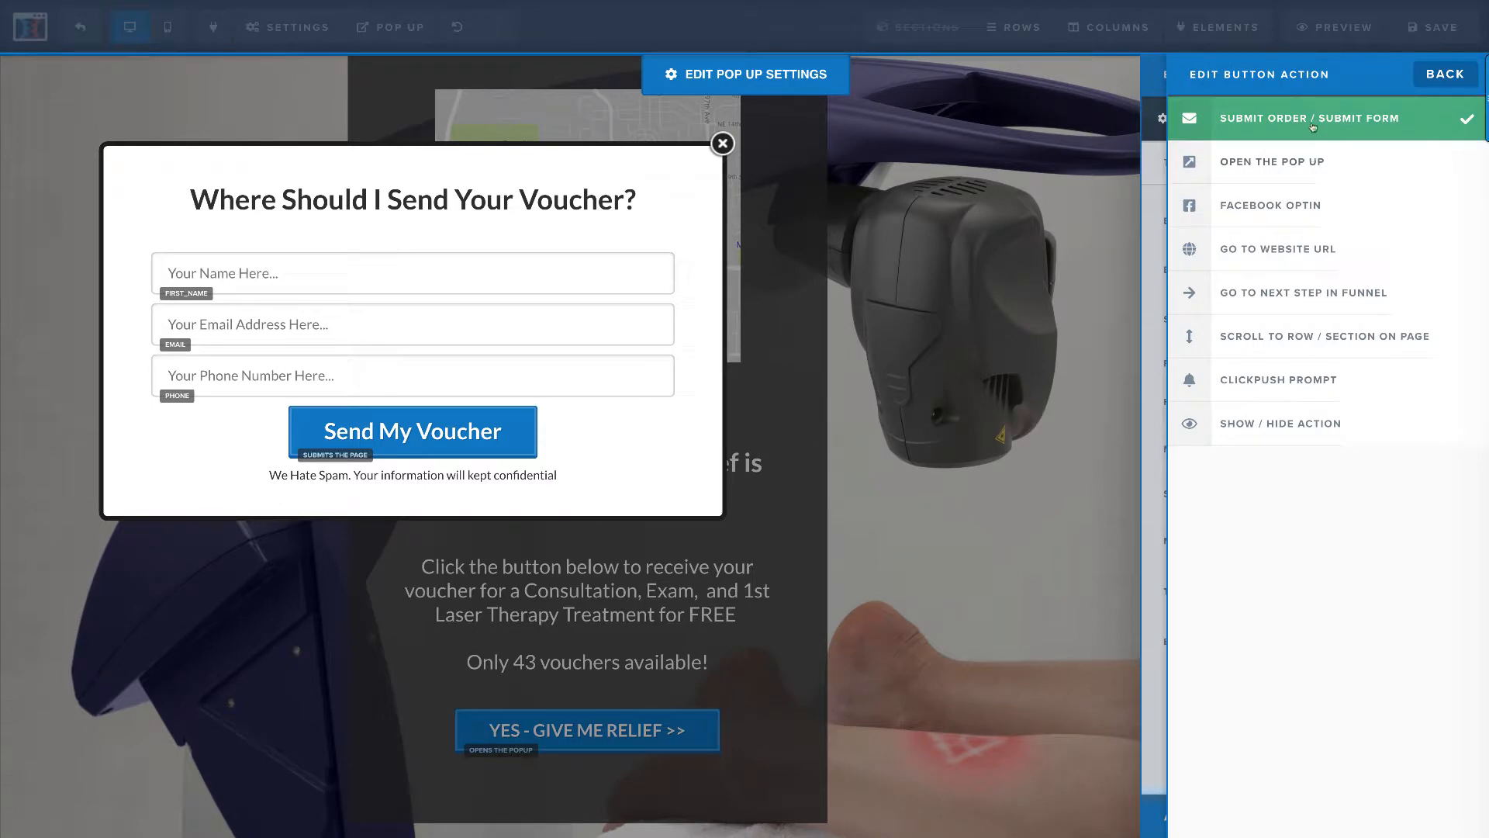
left_click(949, 402)
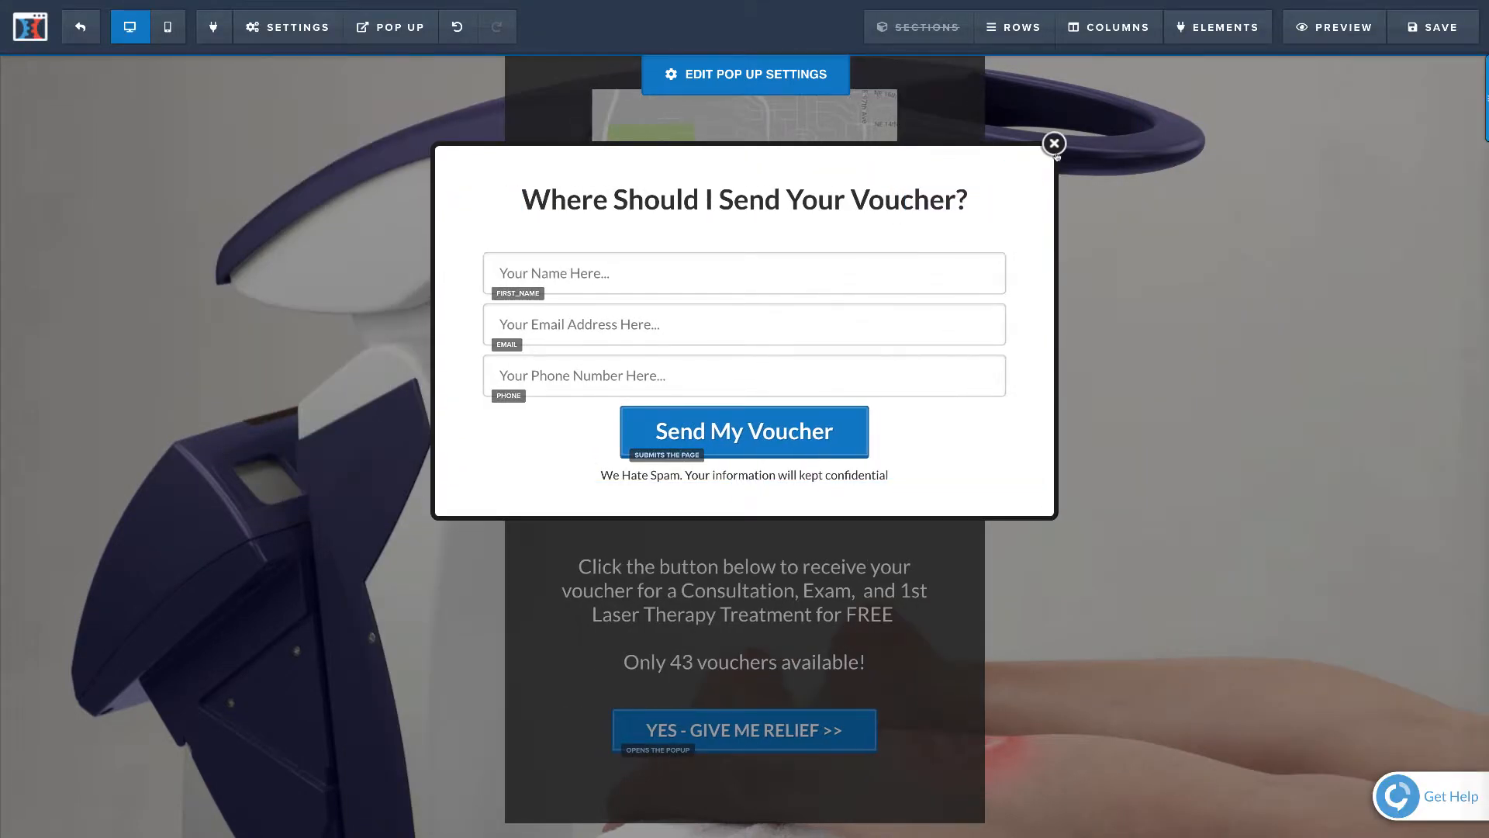
left_click(1055, 146)
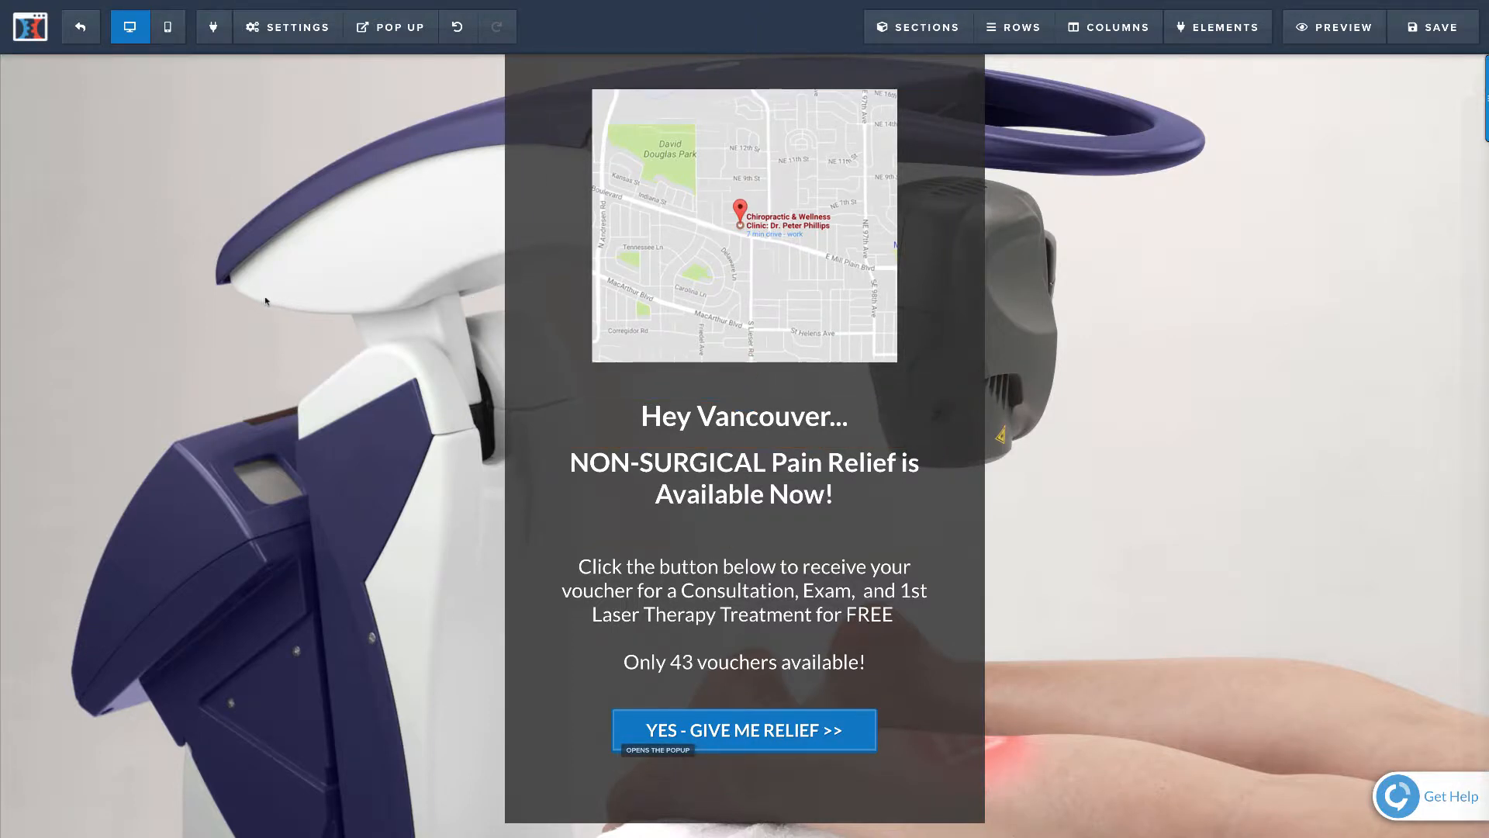
- Inspect the variation's background settings and its image library without choosing an image, and exit the page editor without saving
left_click(294, 27)
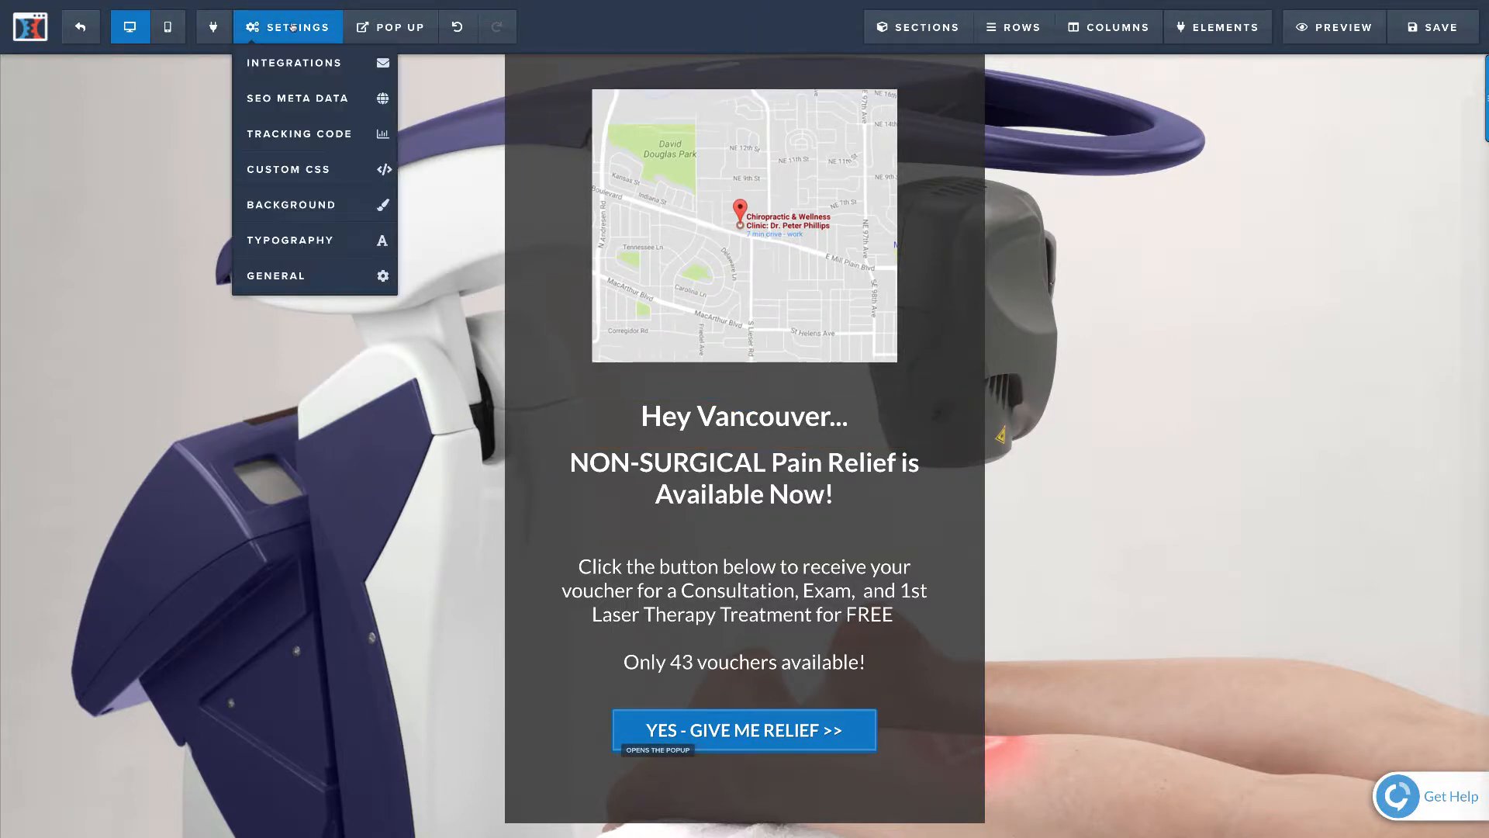
left_click(319, 205)
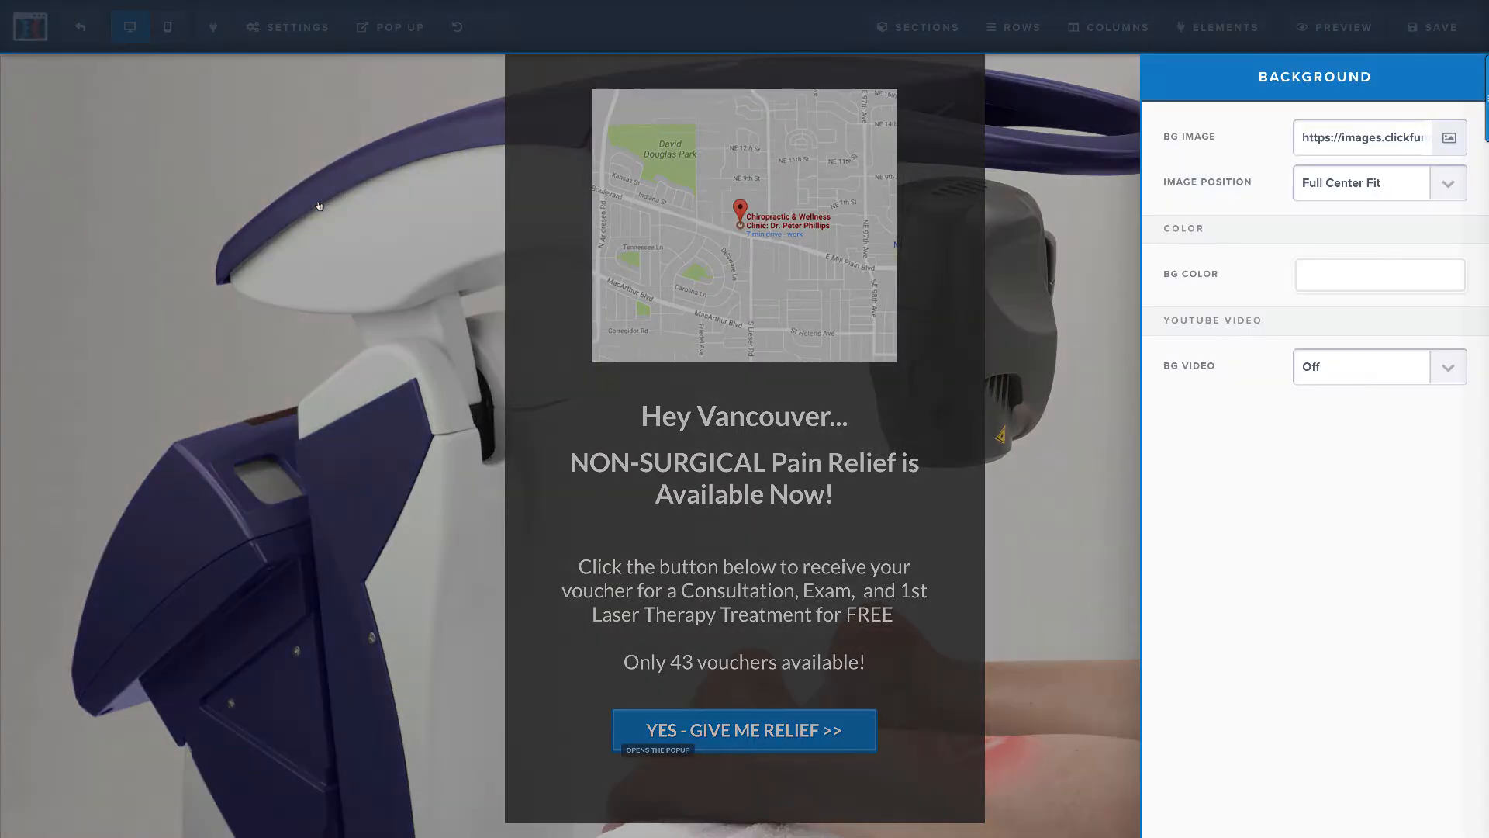
left_click(1444, 139)
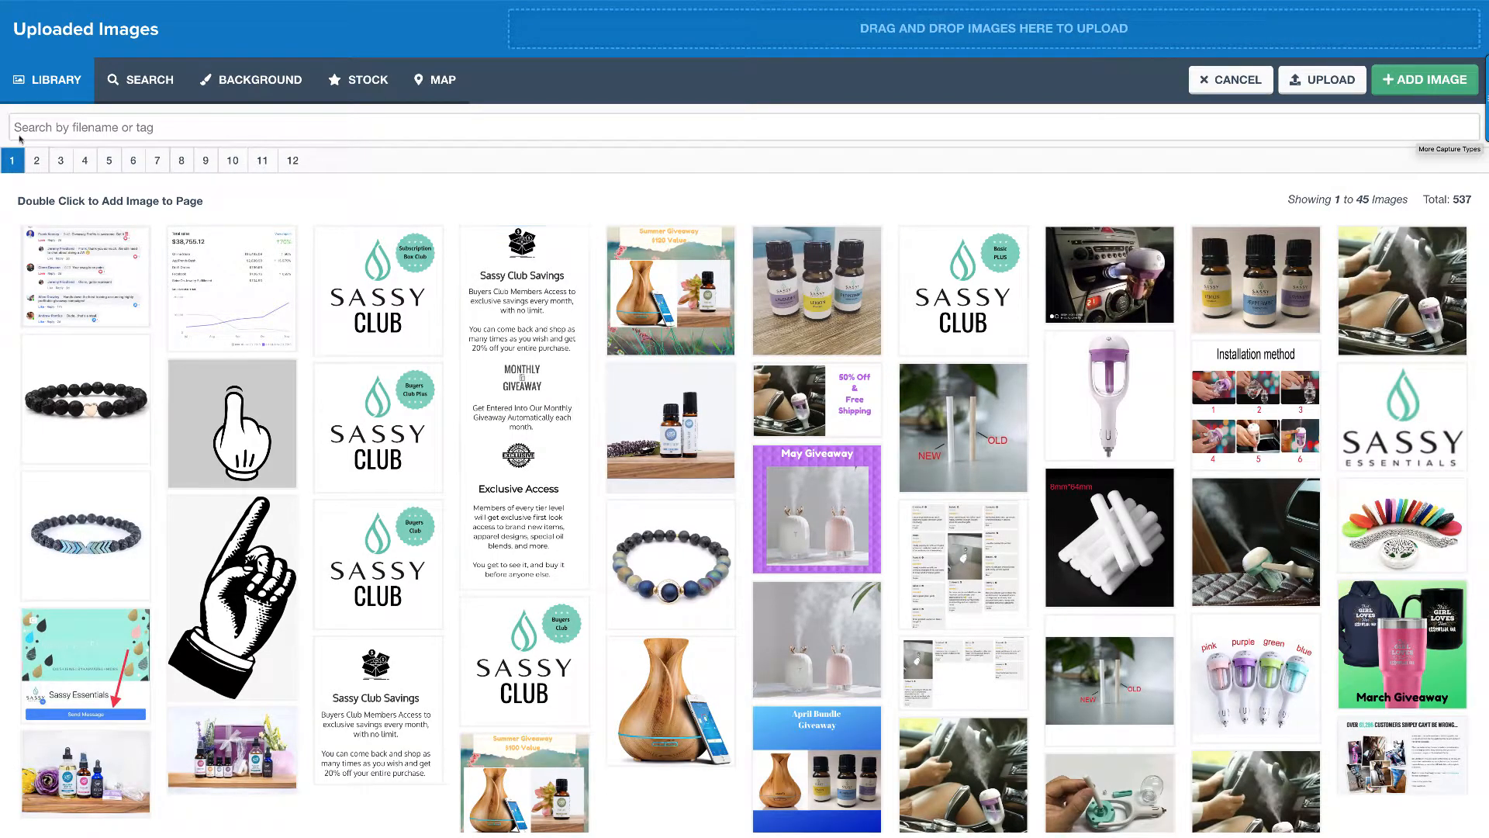
left_click(1233, 79)
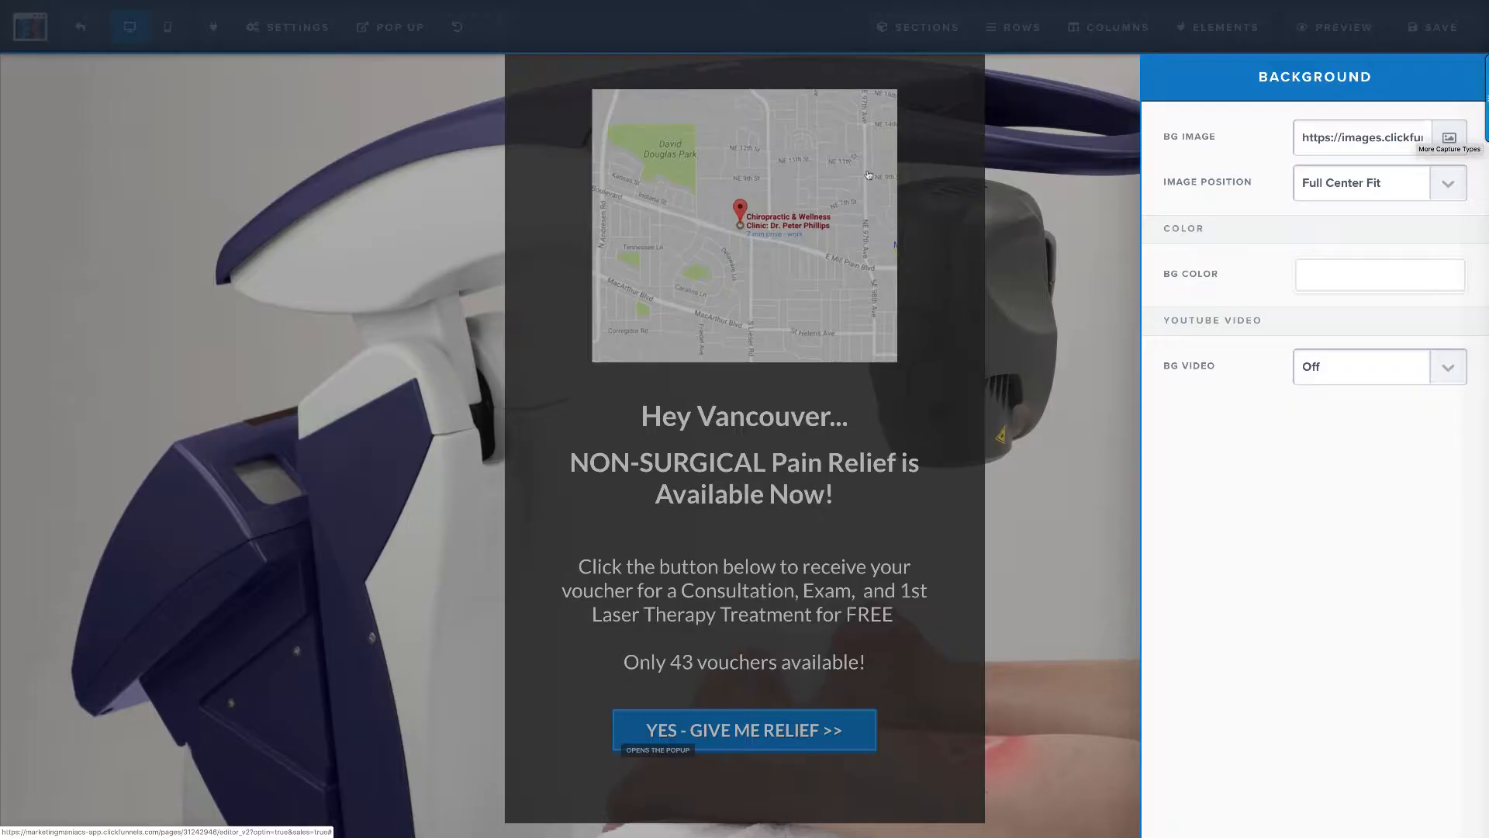
left_click(215, 387)
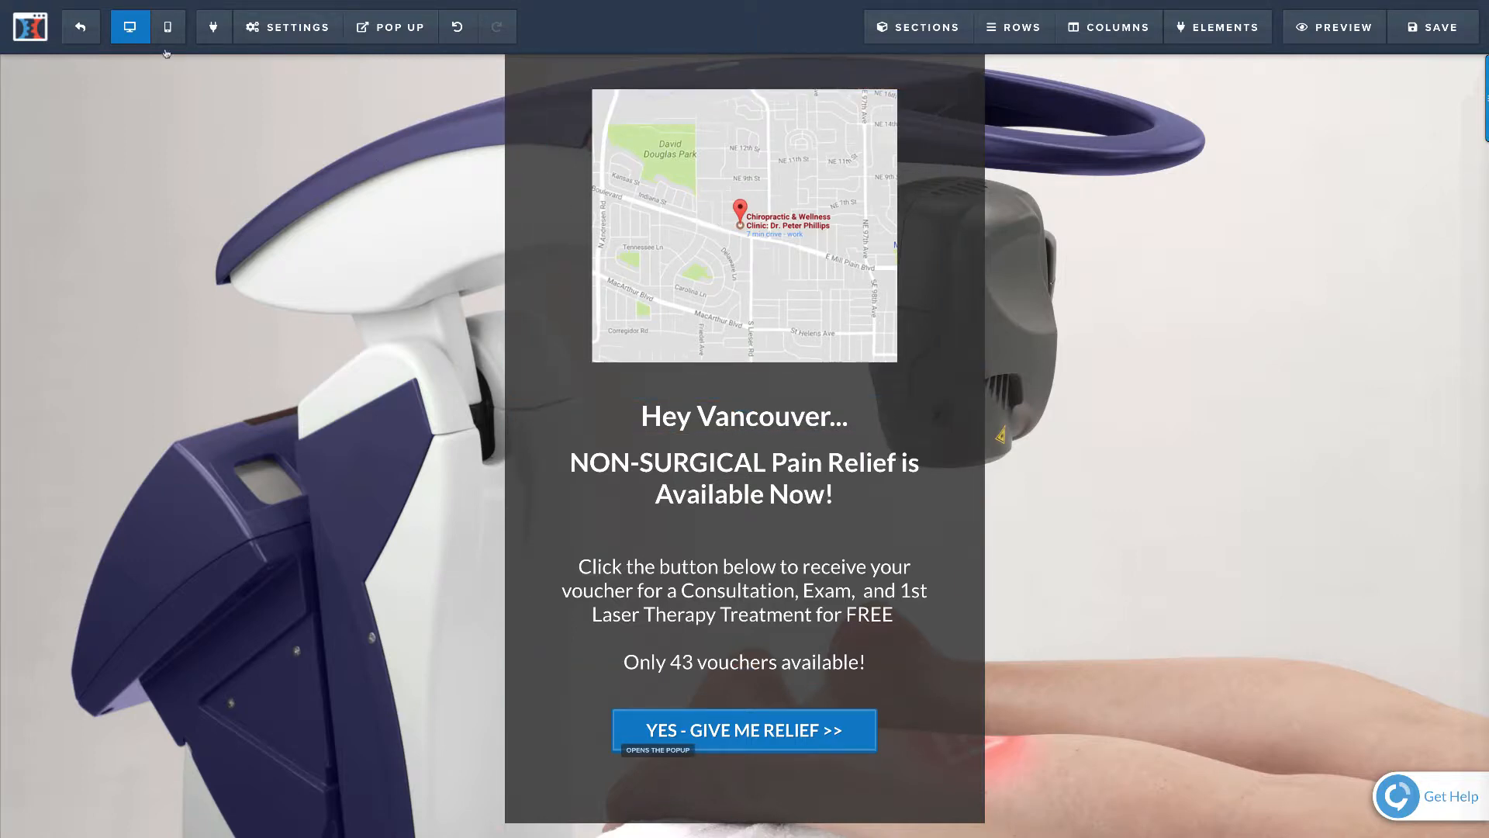
left_click(84, 27)
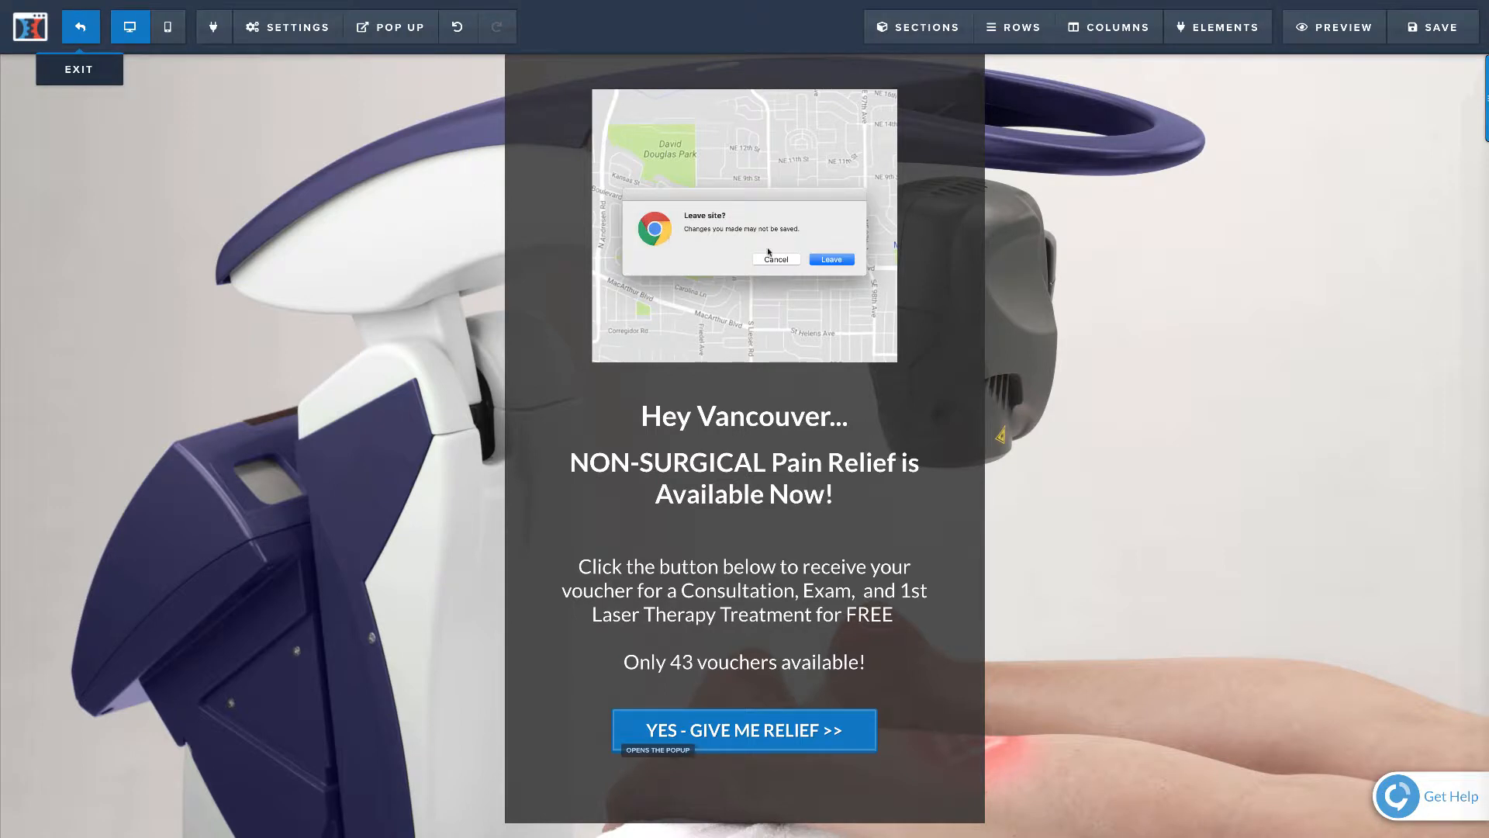
left_click(834, 261)
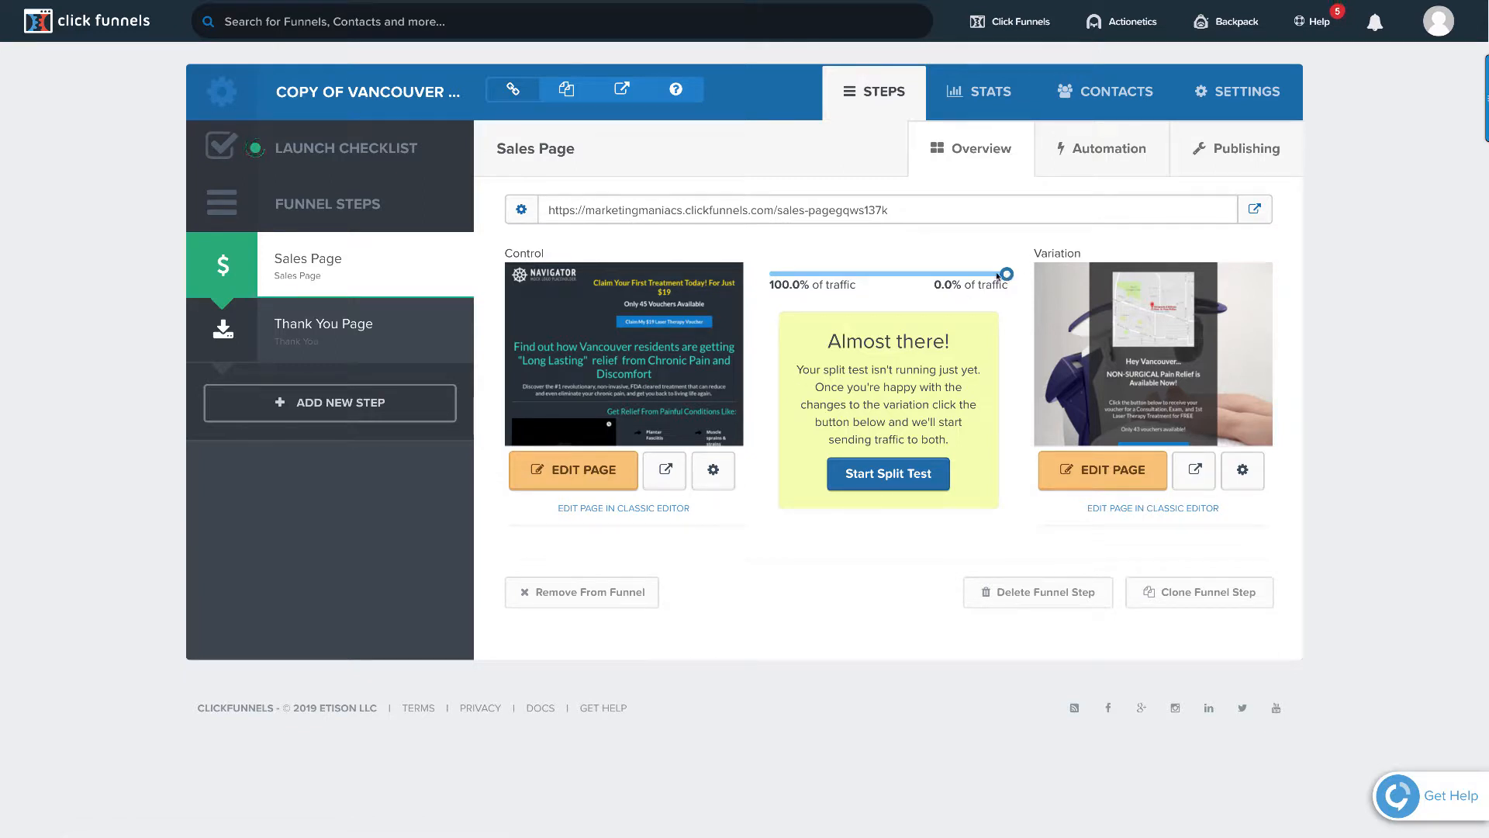
- Set the Sales Page's split-test traffic to 50% for the control and 50% for the variation, and apply the changes
left_click(913, 275)
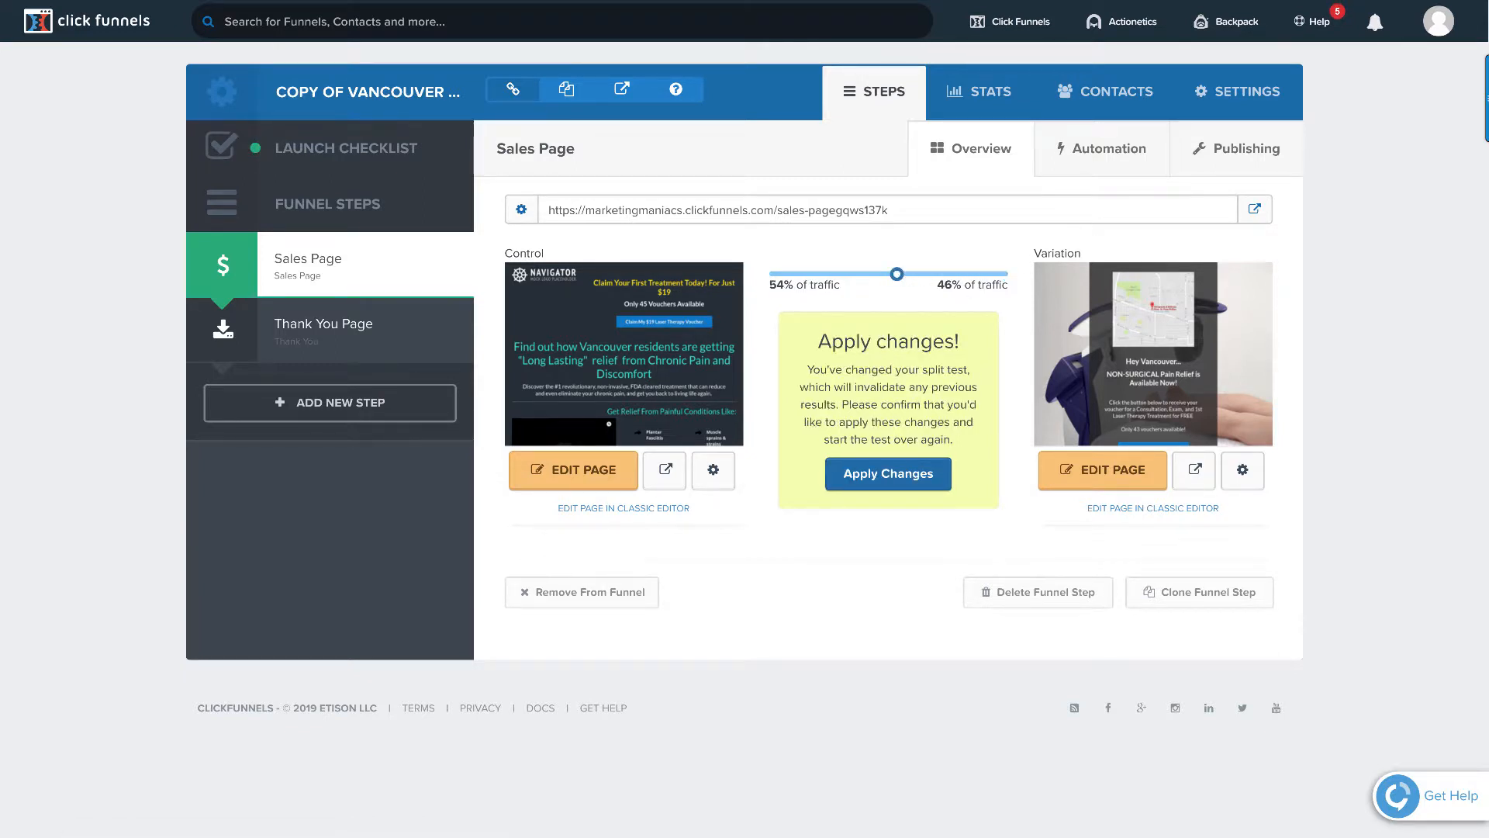
left_click_drag(905, 277, 895, 278)
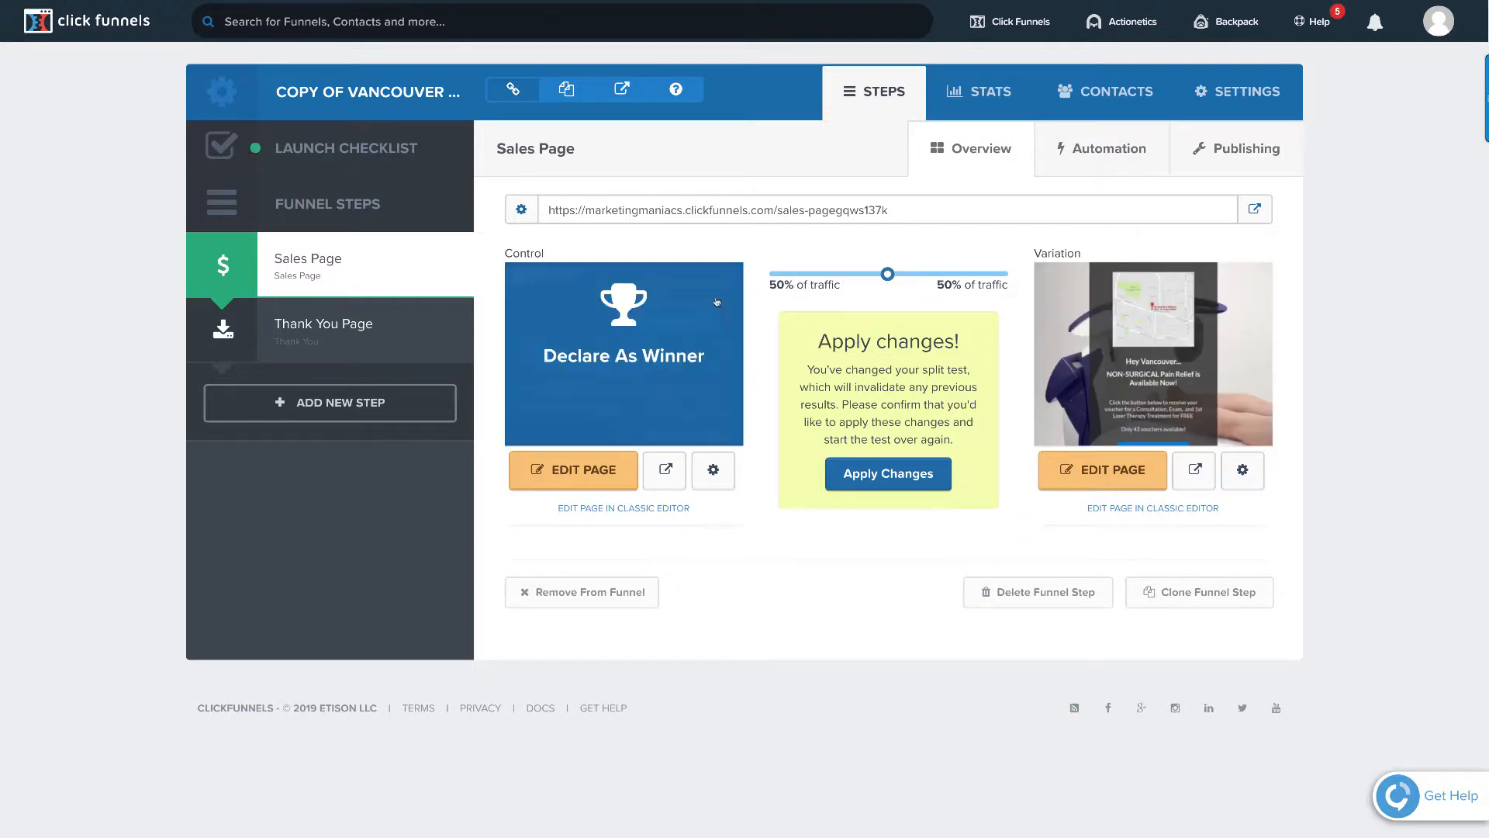
mouse_move(1212, 303)
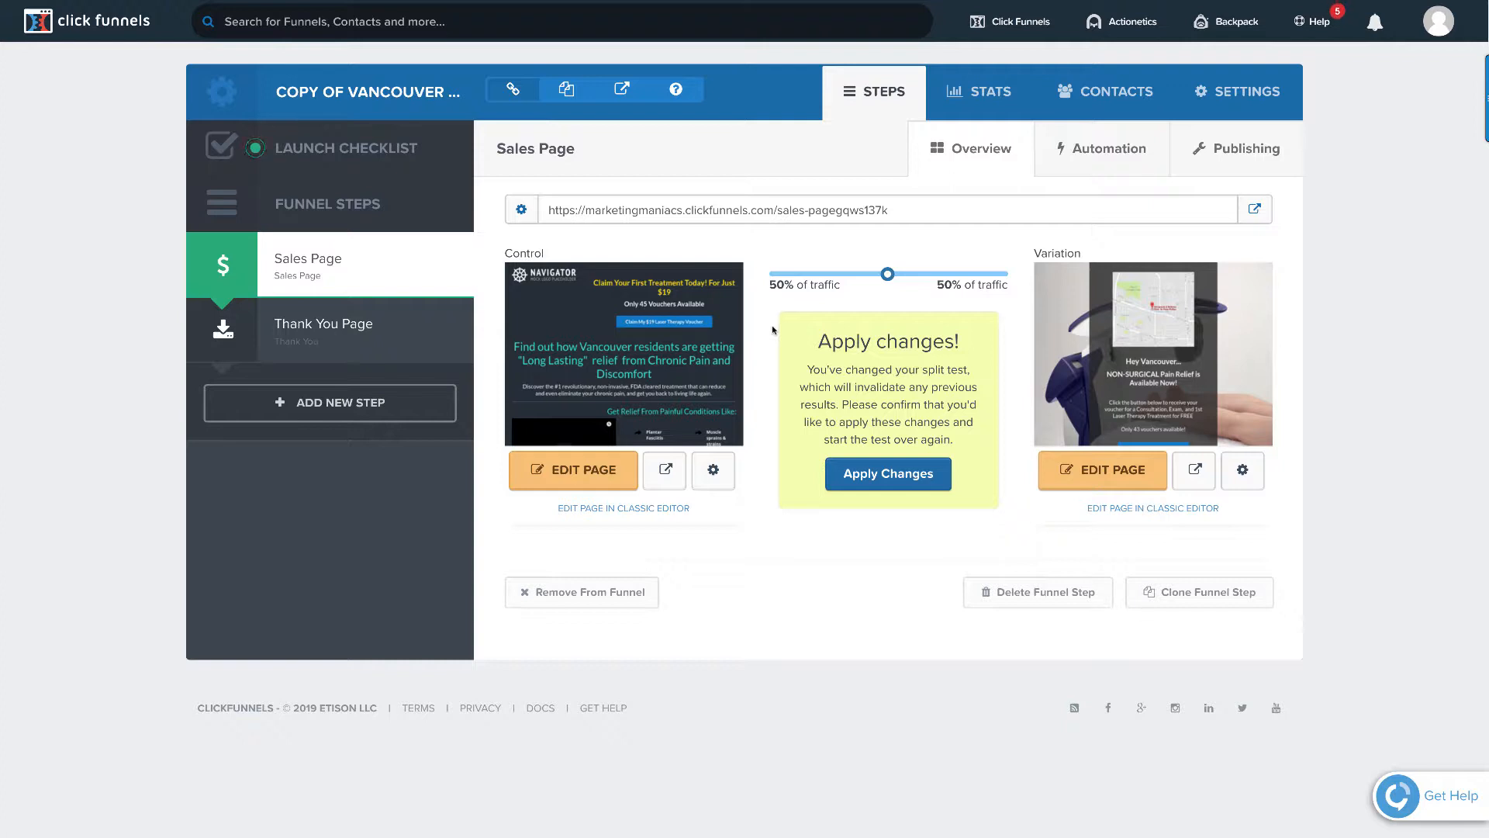
mouse_move(1182, 327)
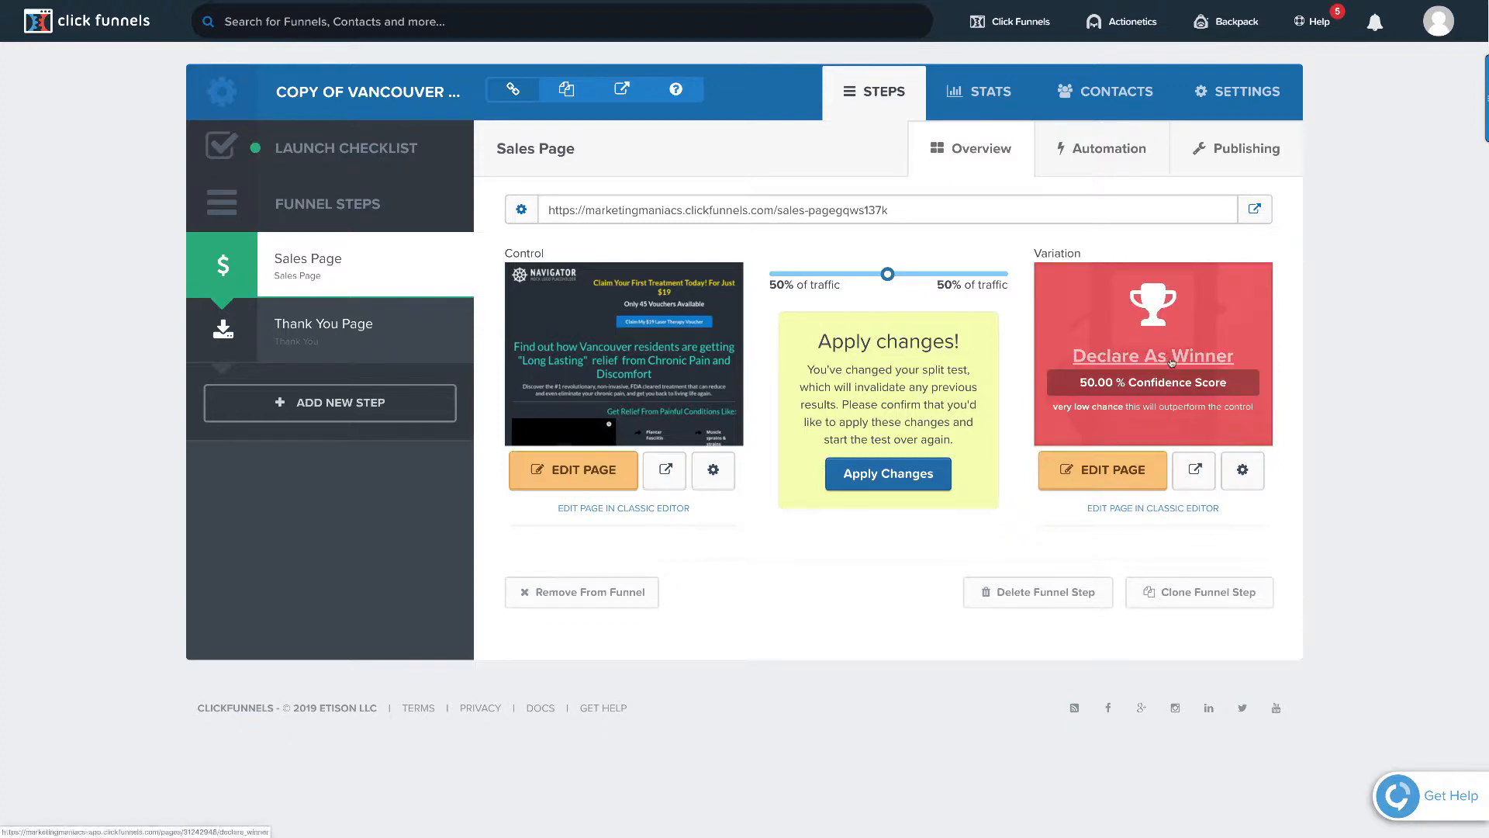
mouse_move(683, 367)
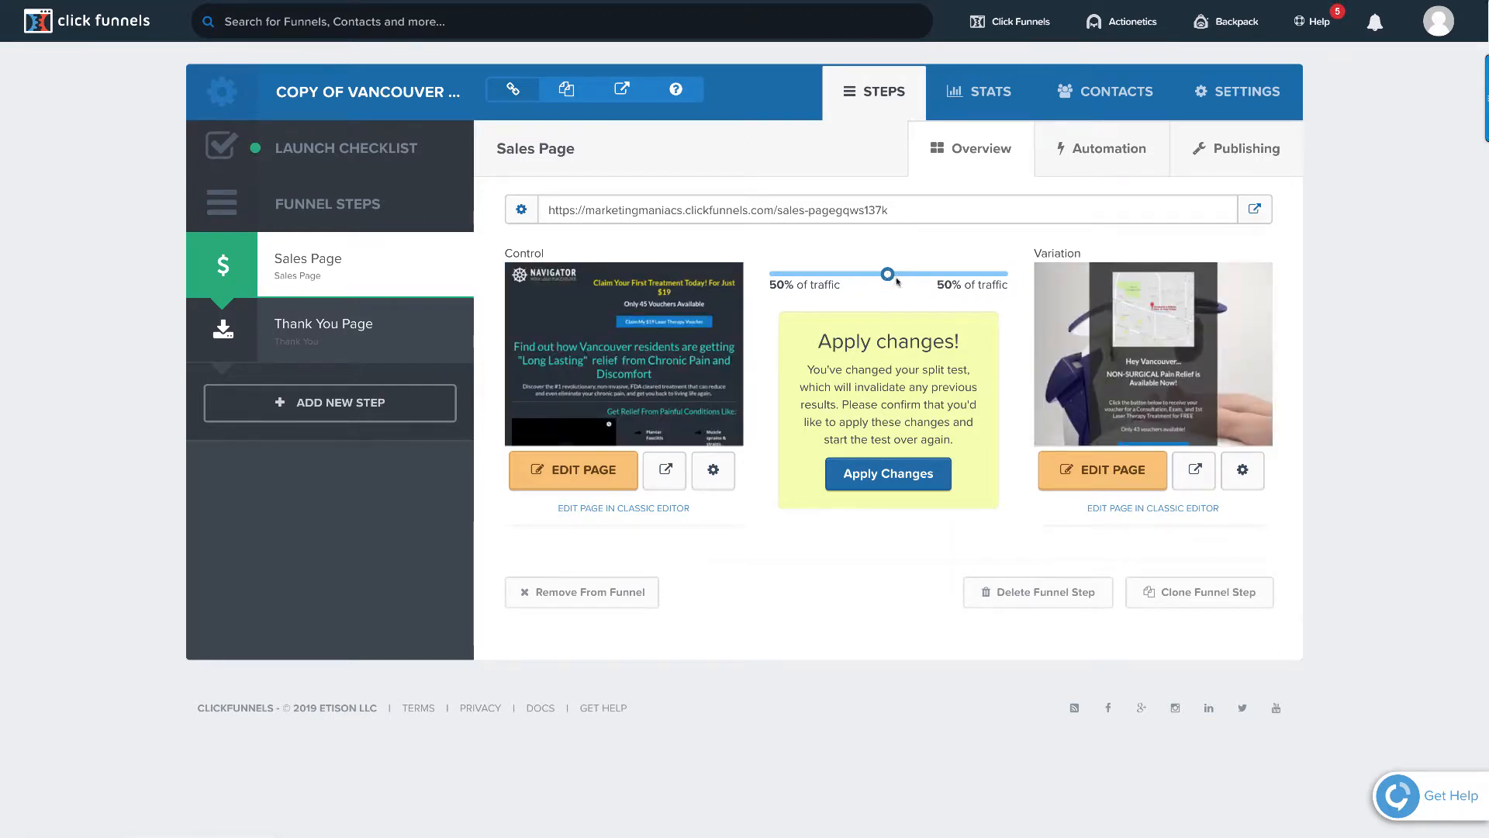
left_click(909, 468)
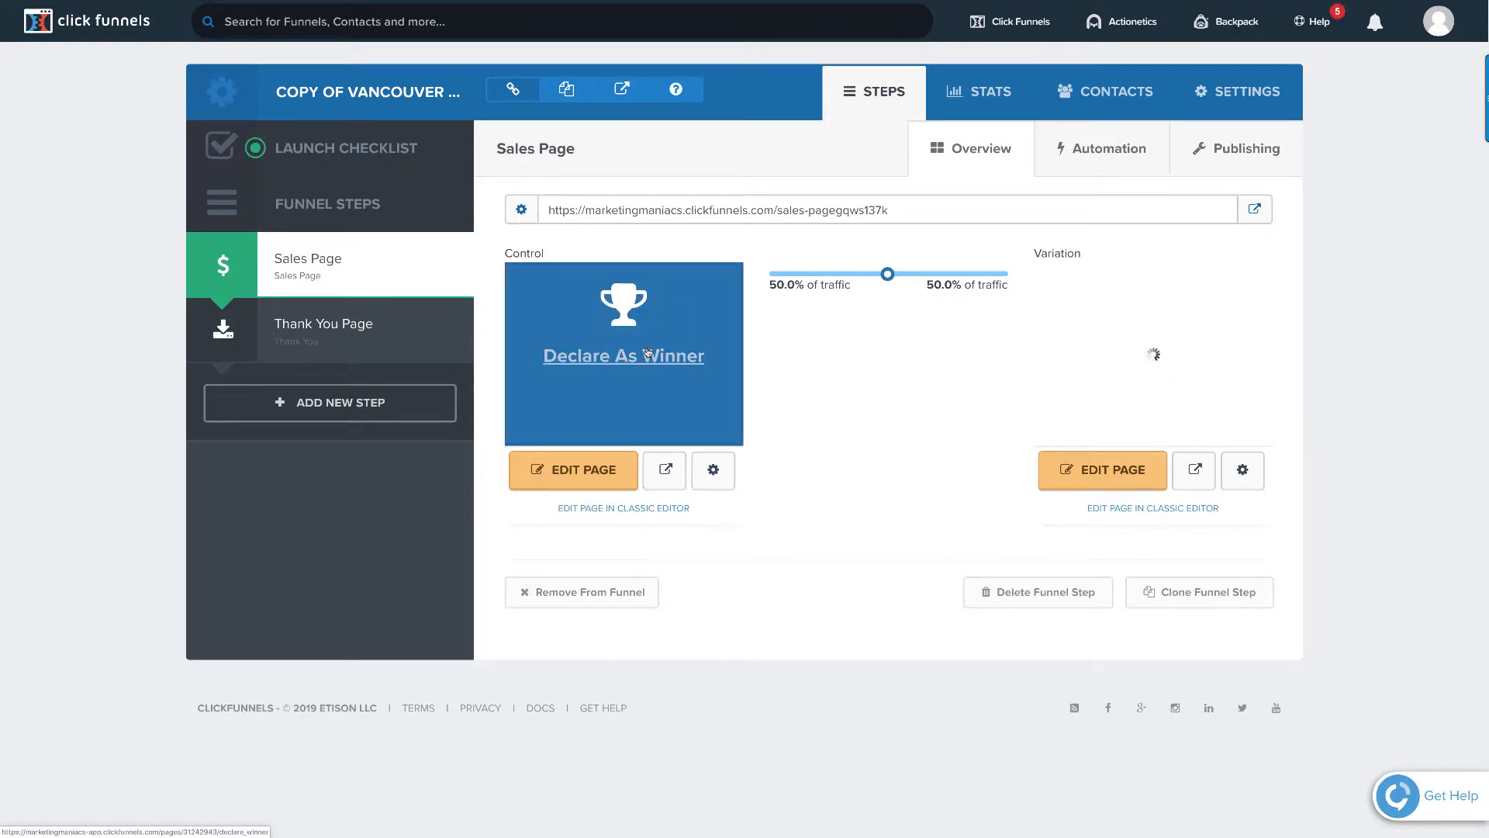
mouse_move(1138, 317)
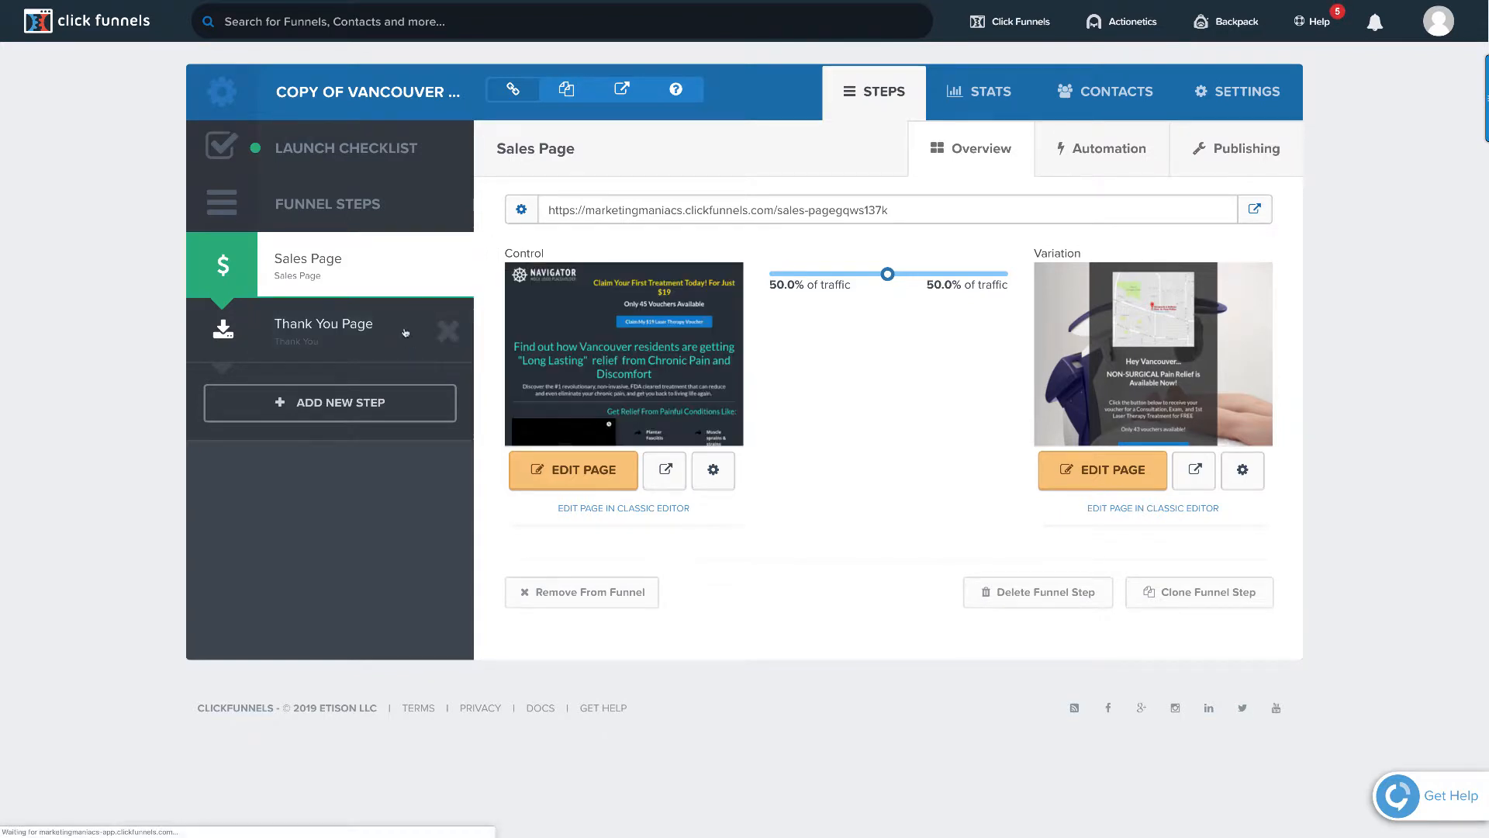
- Open the funnel's Thank You Page in the editor, review its content and exit the editor
left_click(405, 332)
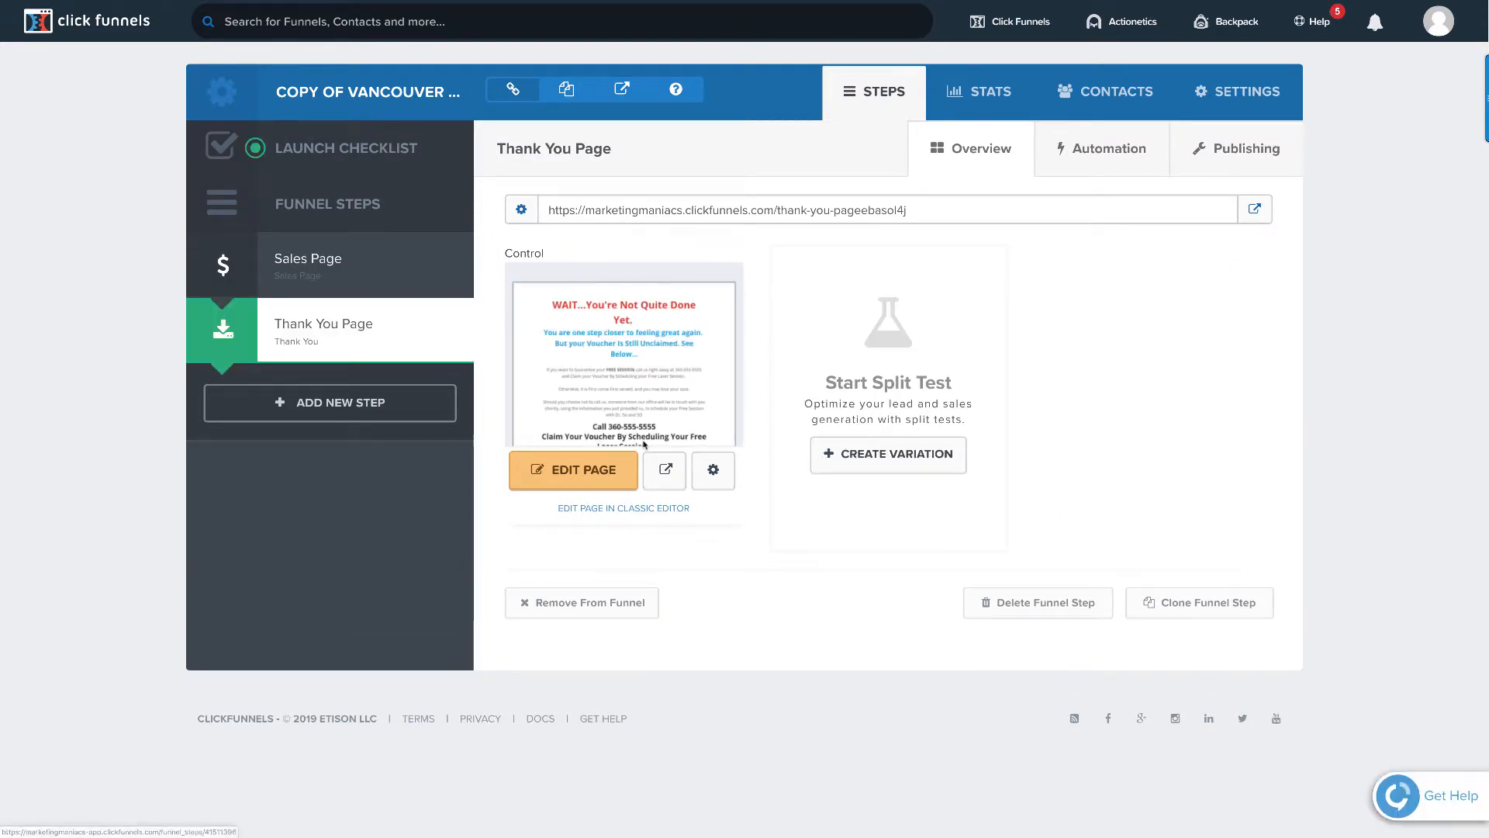
left_click(605, 470)
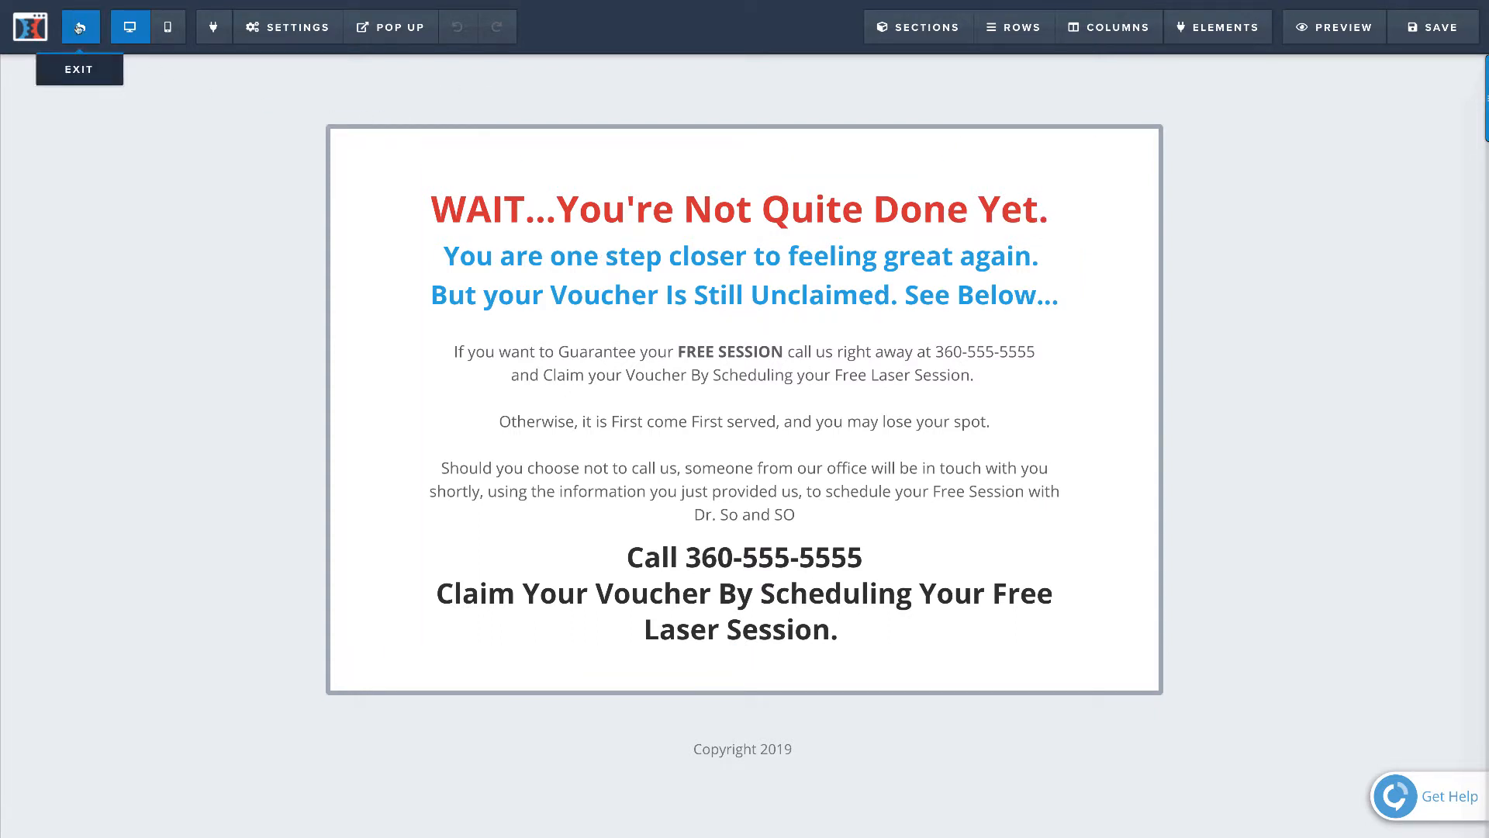
left_click(79, 28)
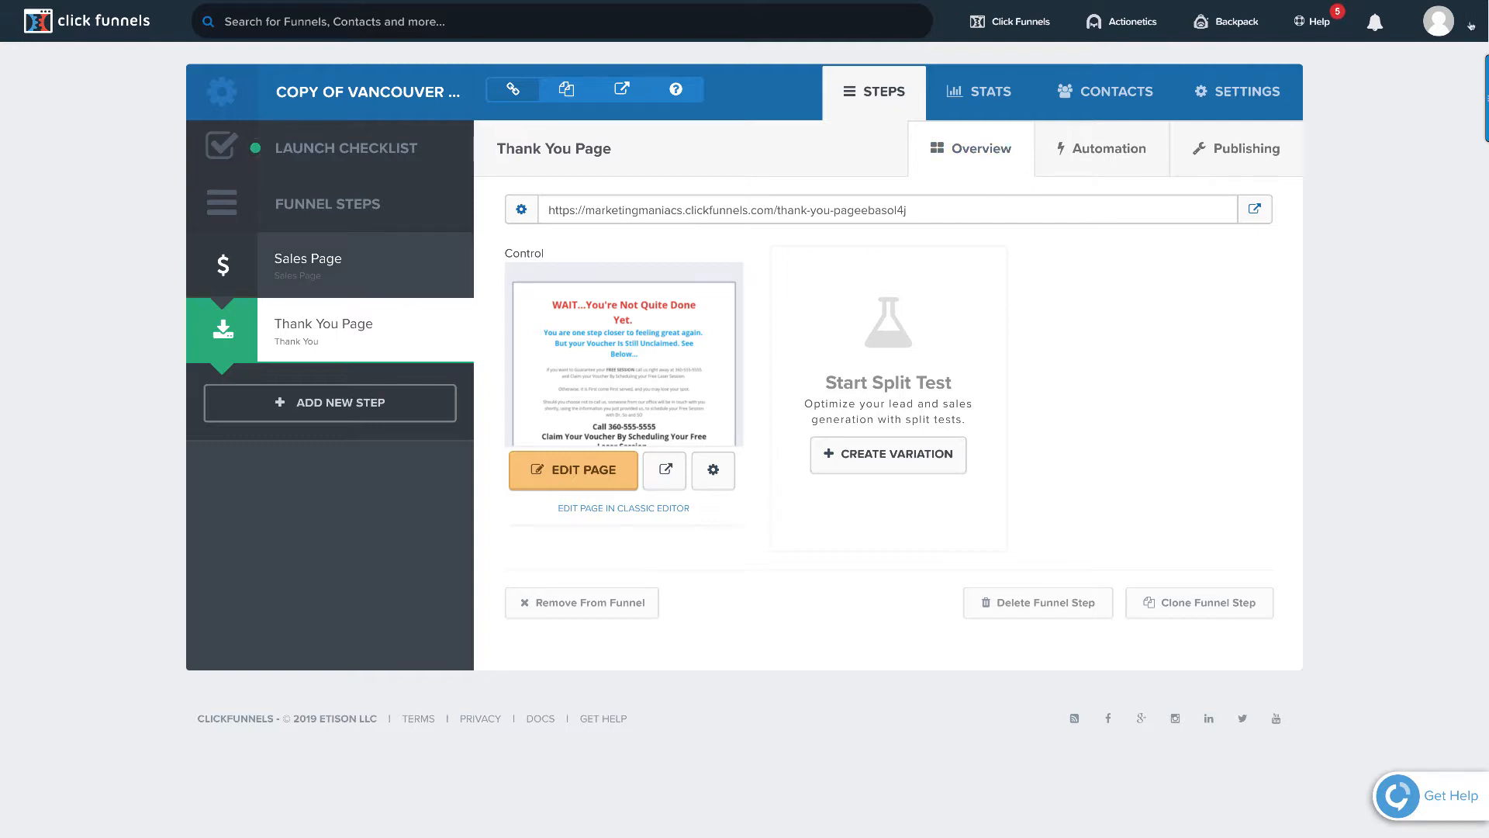
- Open the API integrations in the account settings and start adding a new integration
left_click(1439, 21)
left_click(1434, 62)
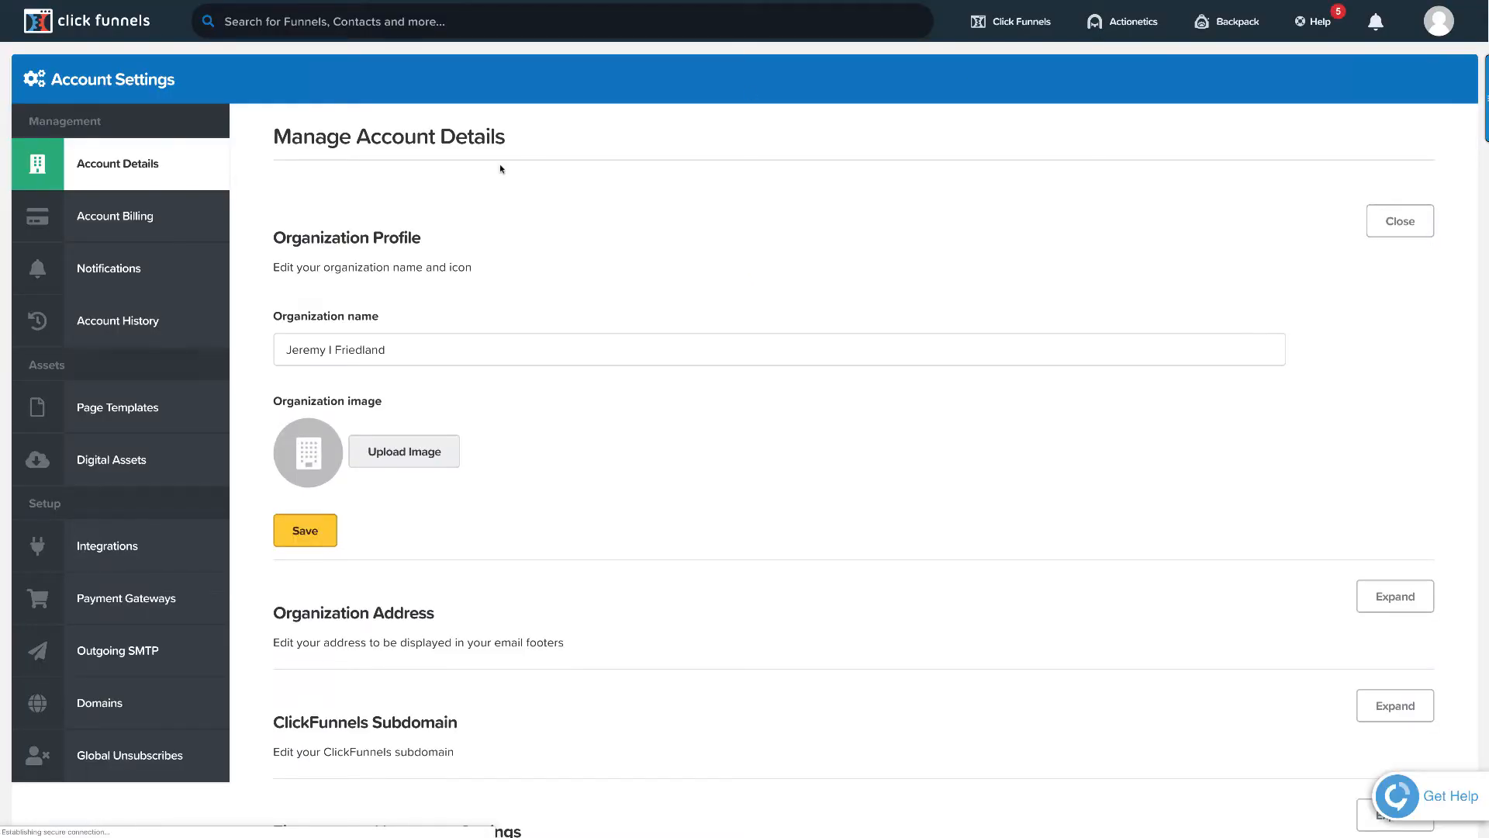
left_click(145, 551)
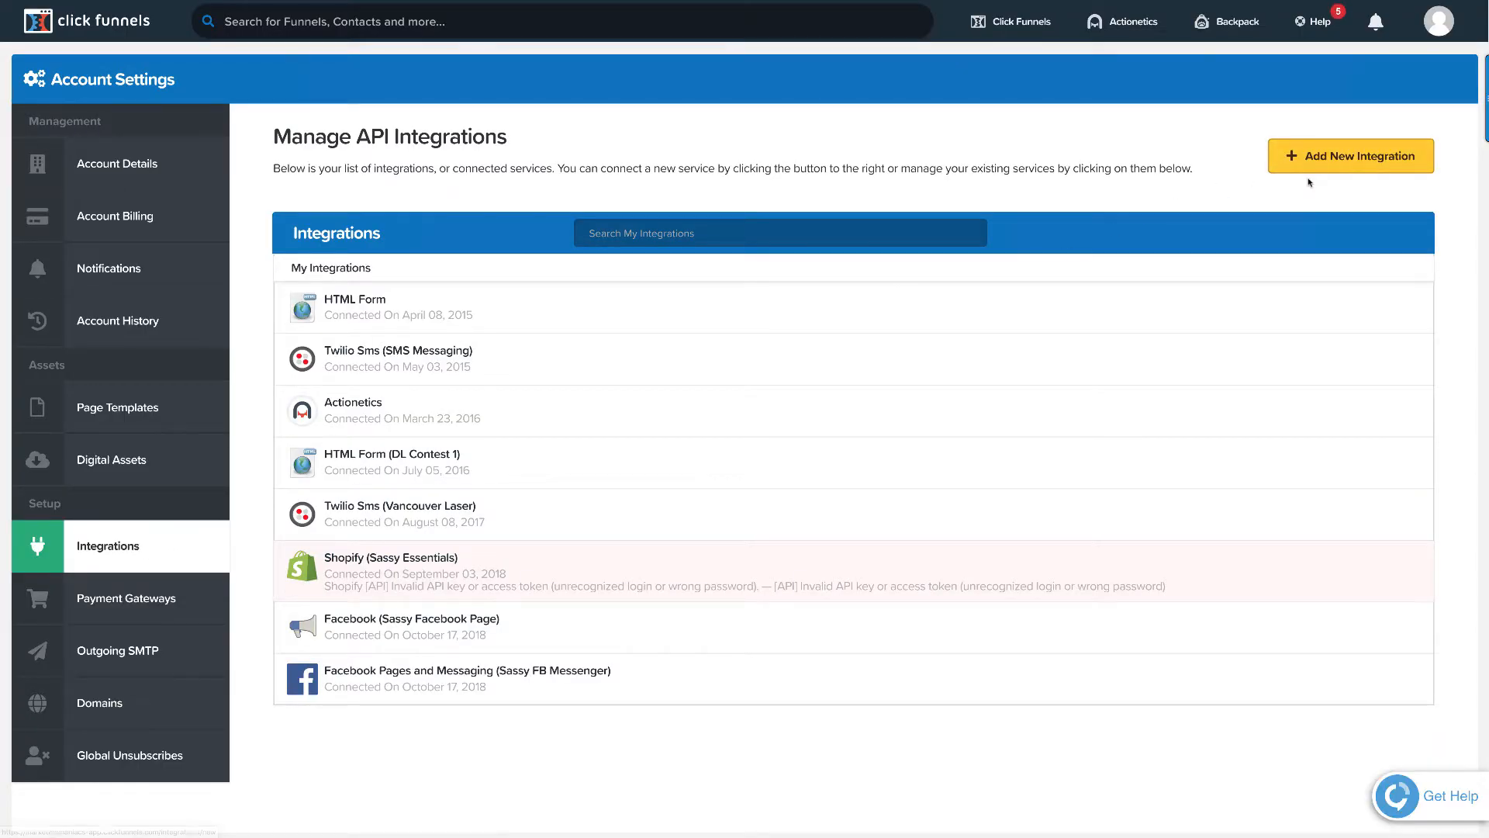
left_click(1328, 160)
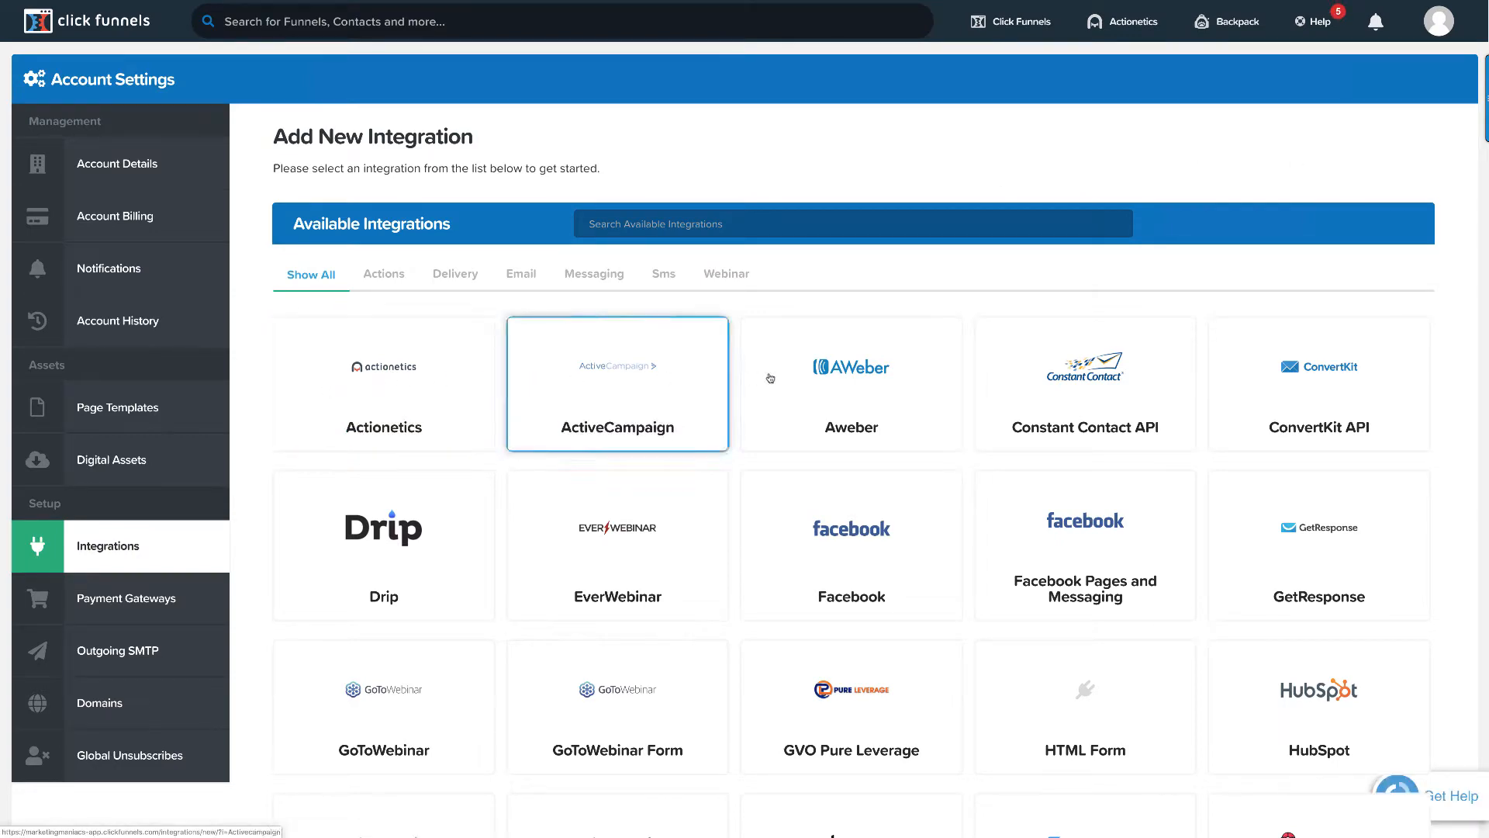
- Look through the whole list of available integrations, from Actionetics to Zoom
scroll(816, 369, "down", 1)
scroll(816, 369, "down", 2)
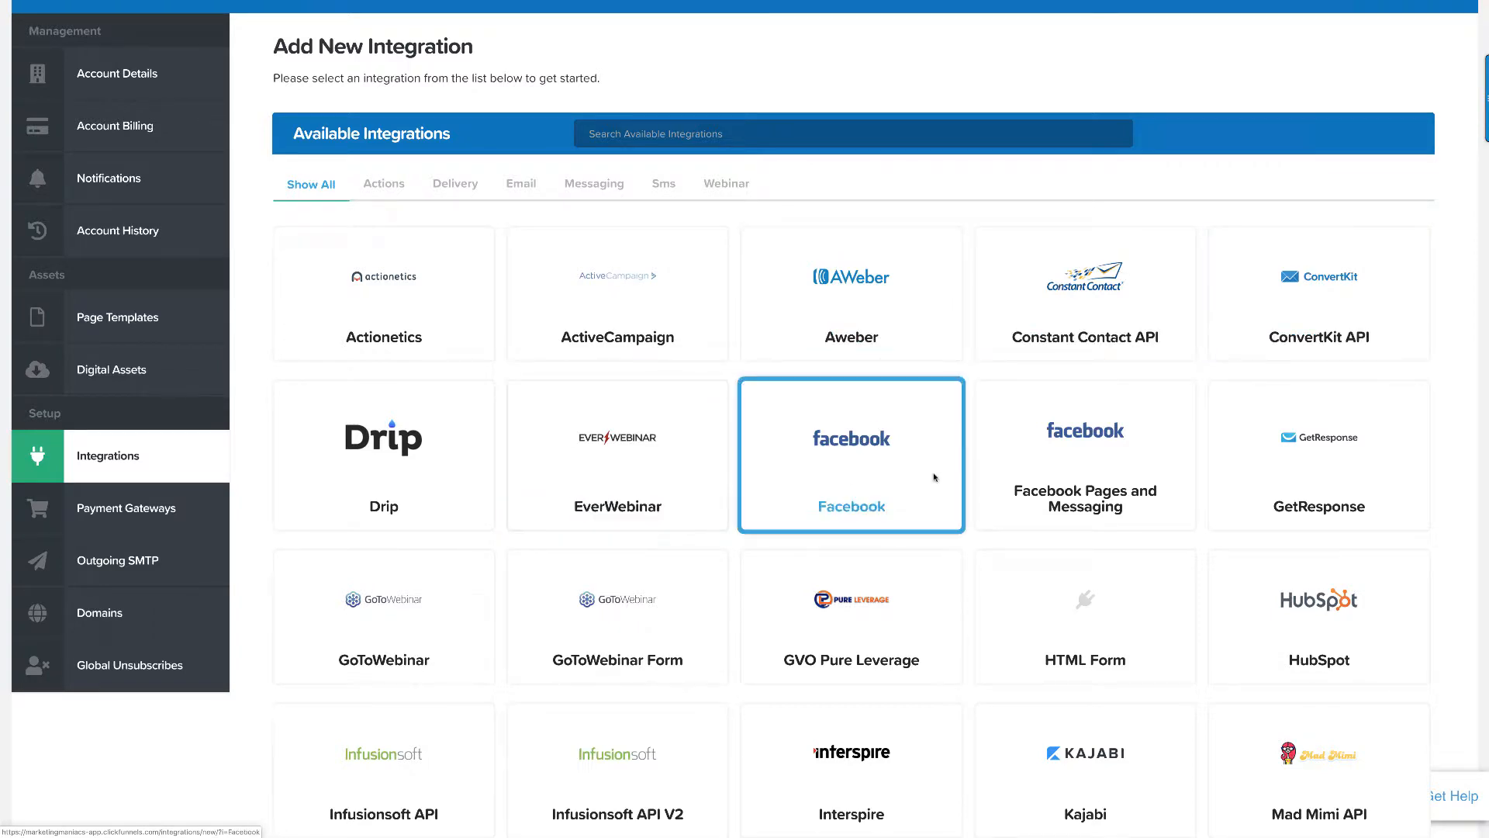
scroll(1303, 434, "down", 3)
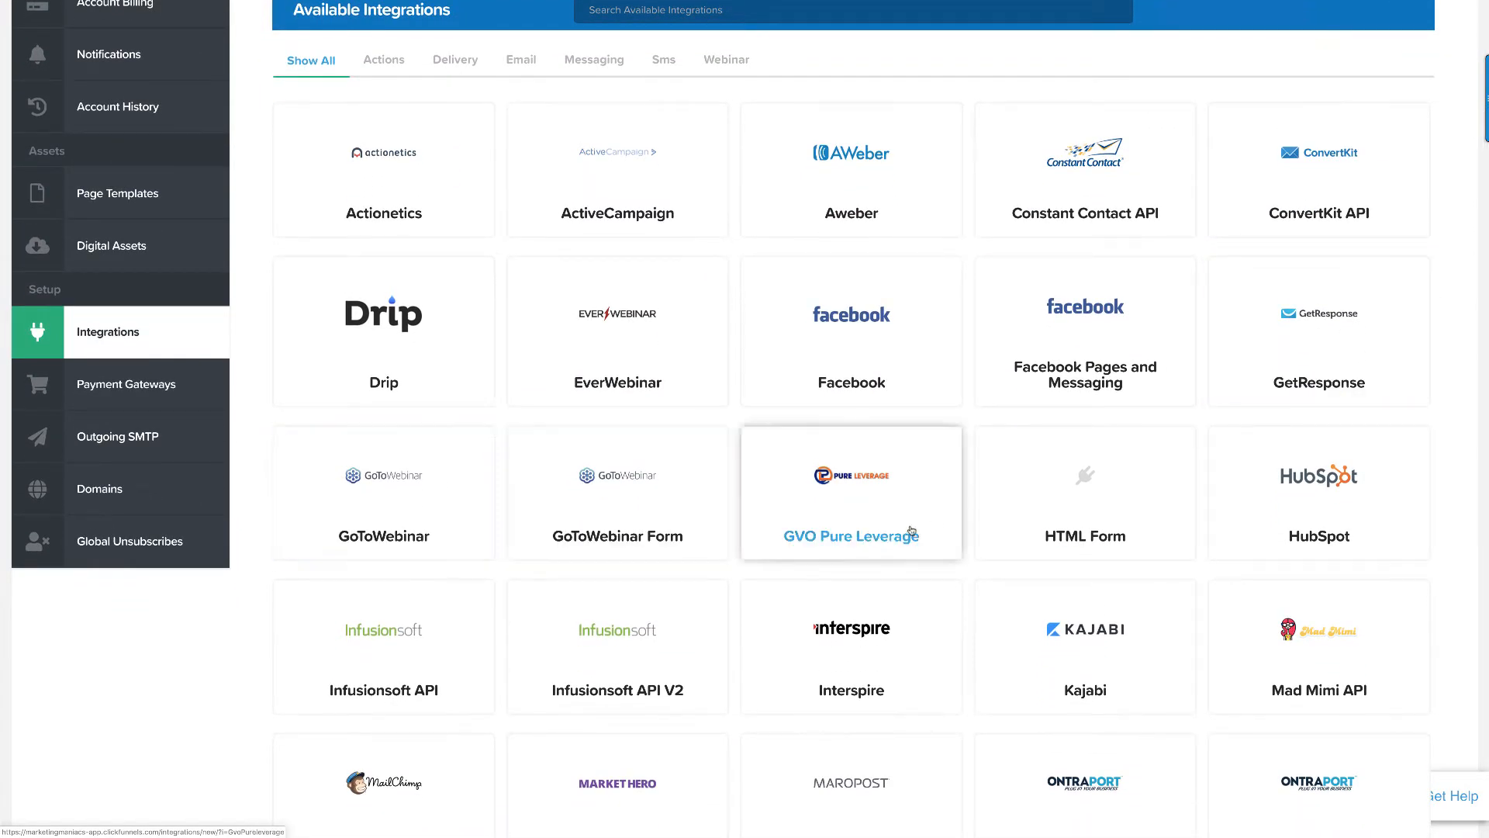
scroll(851, 496, "down", 3)
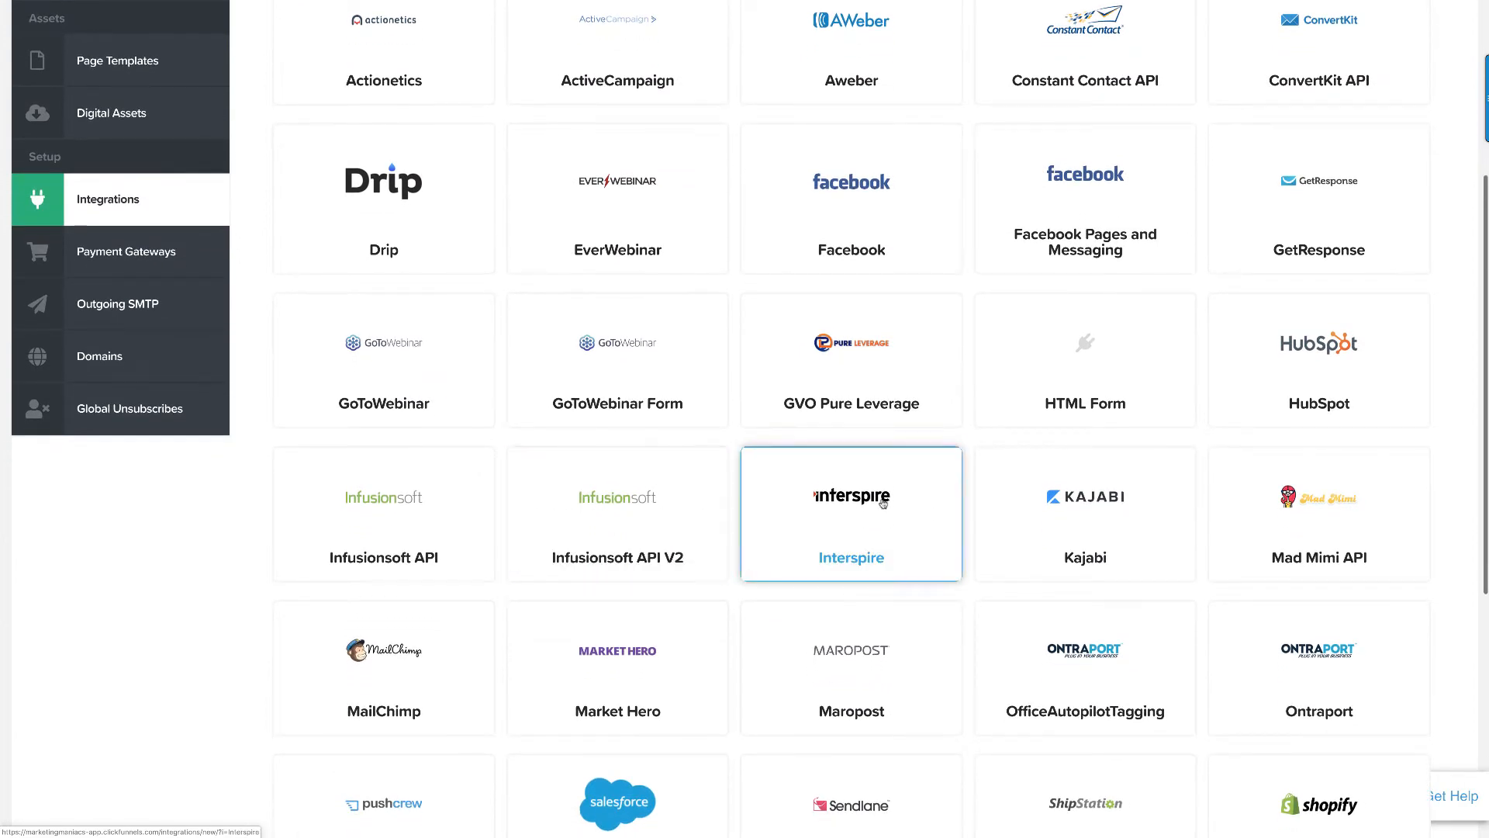
scroll(861, 503, "down", 3)
scroll(776, 504, "down", 2)
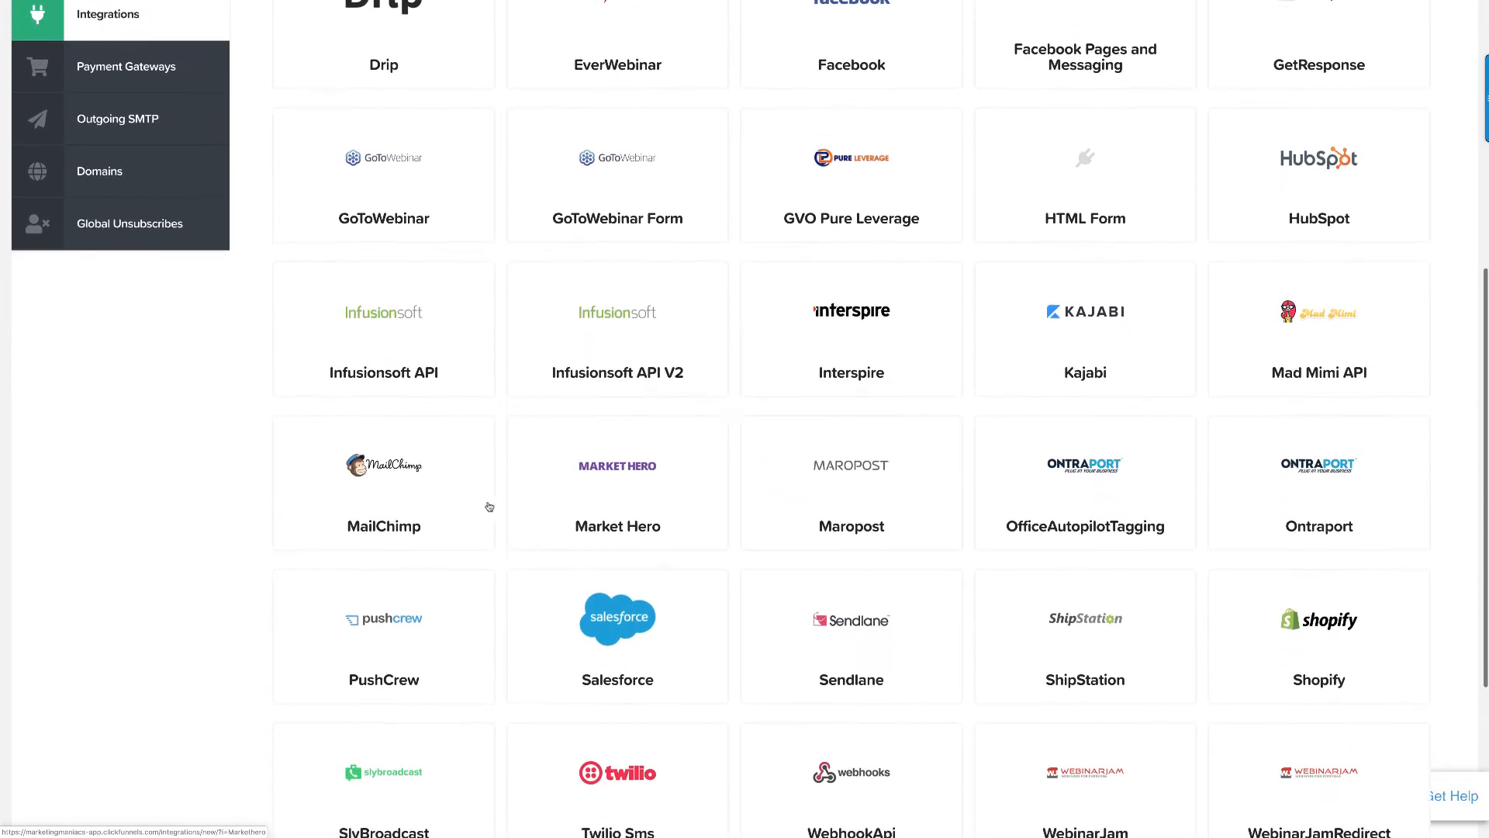
scroll(715, 522, "down", 3)
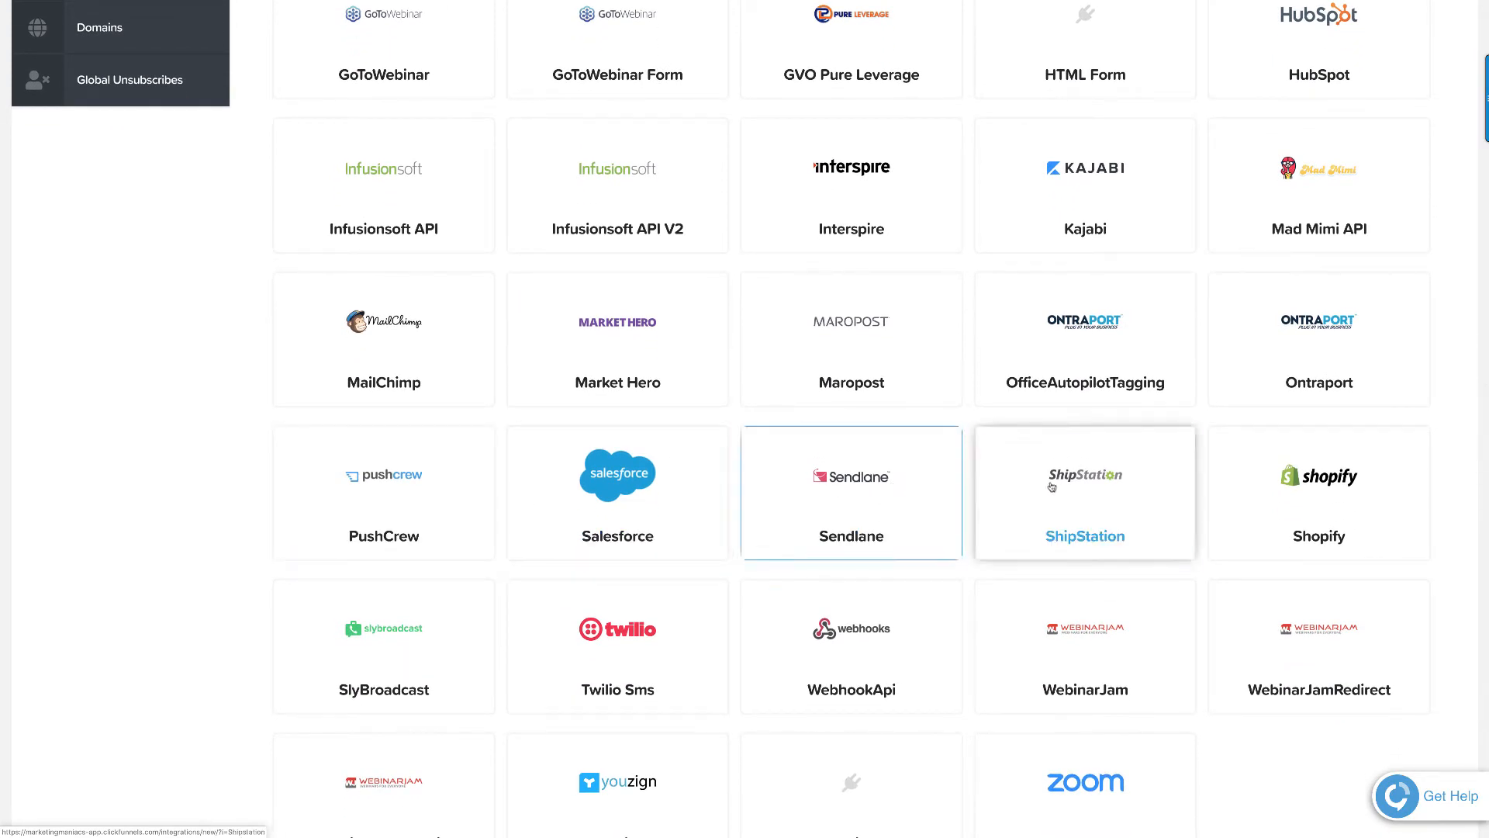
scroll(776, 496, "down", 3)
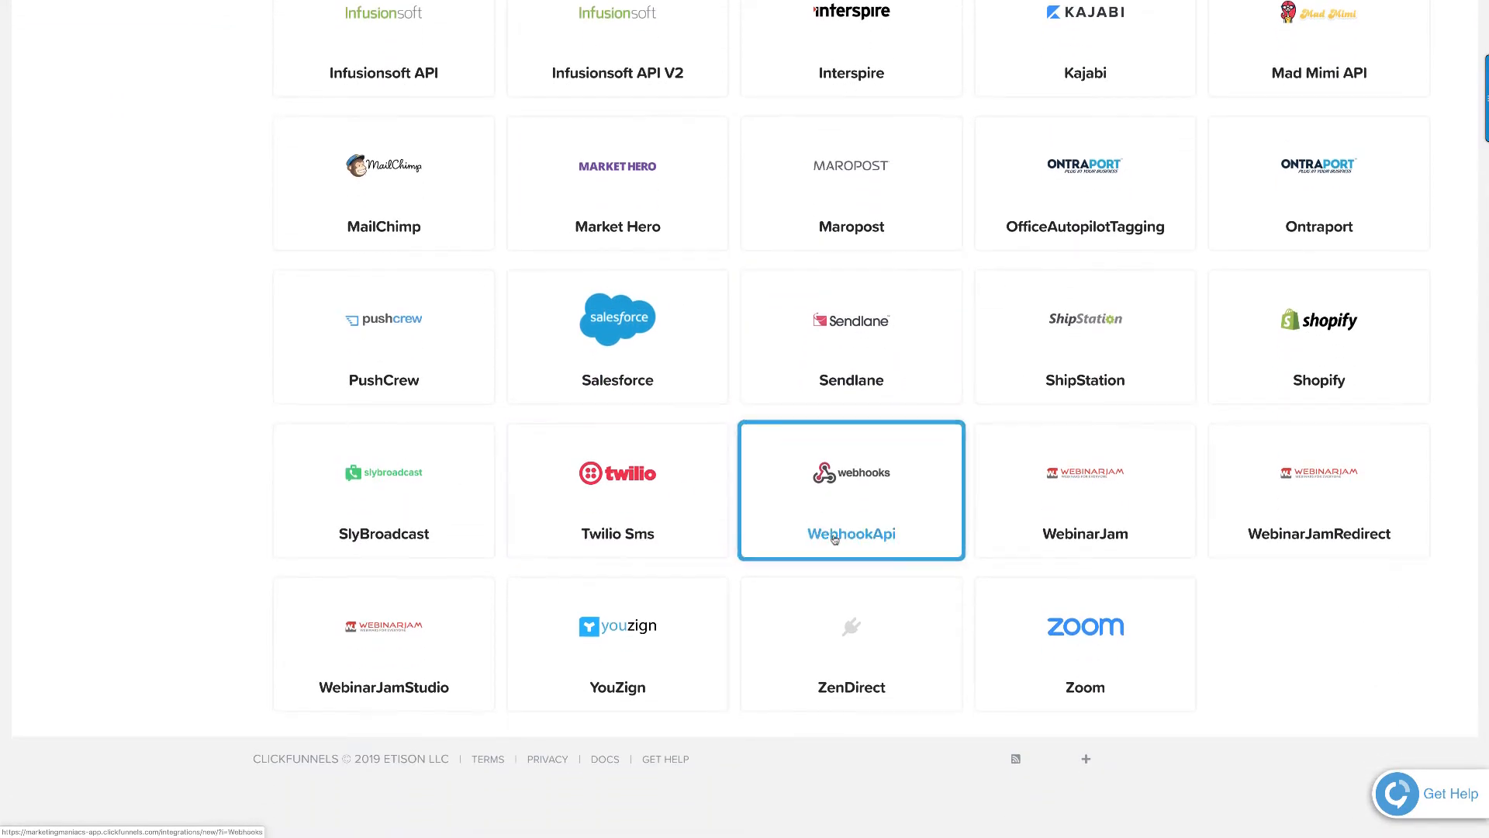
scroll(848, 589, "up", 5)
scroll(847, 590, "up", 9)
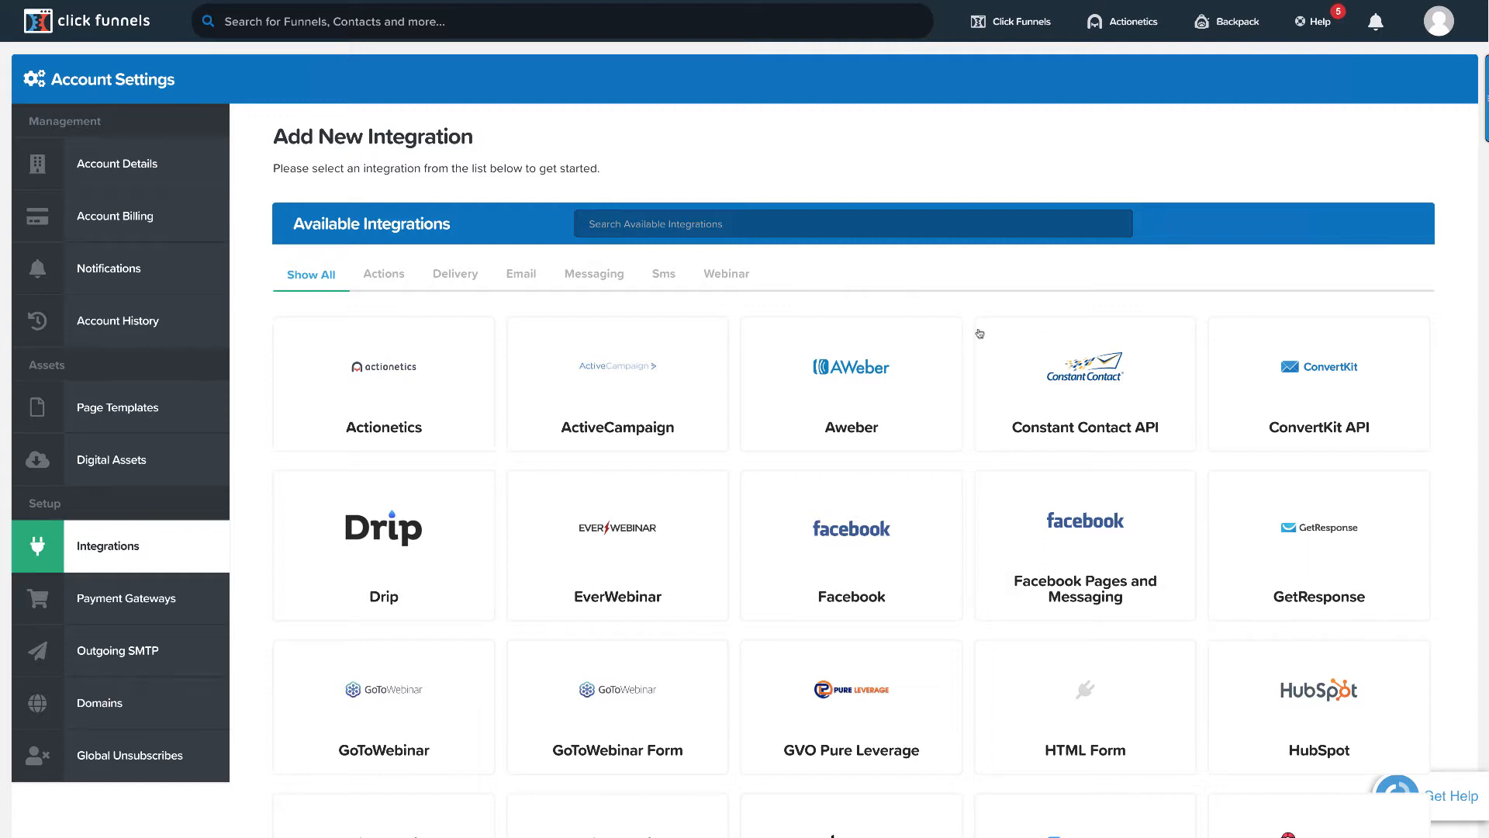
- Select the AWeber integration and enter "Aweber Leads" as its nickname without connecting it
left_click(859, 375)
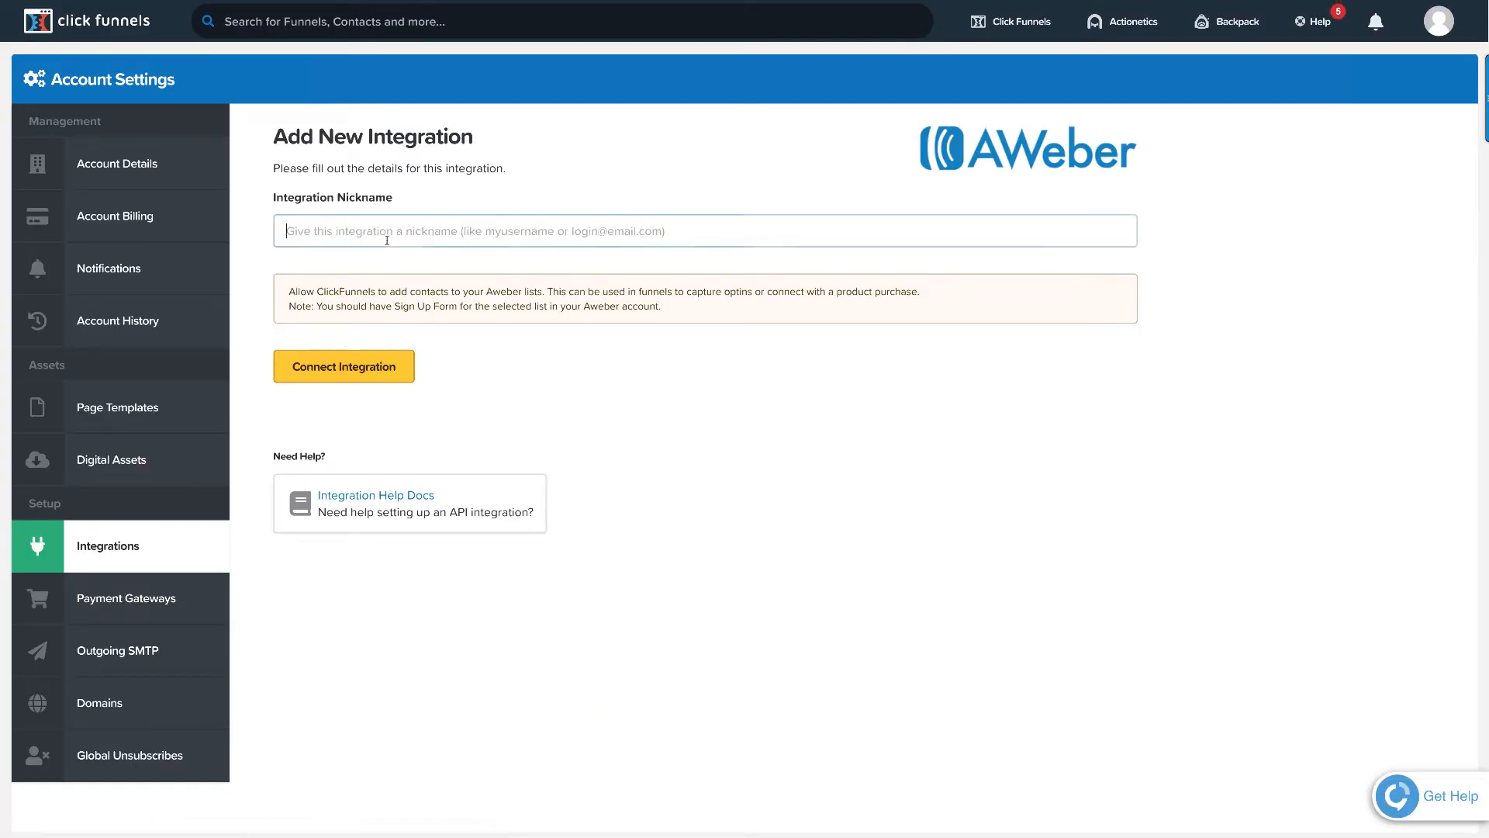
type("Aweb")
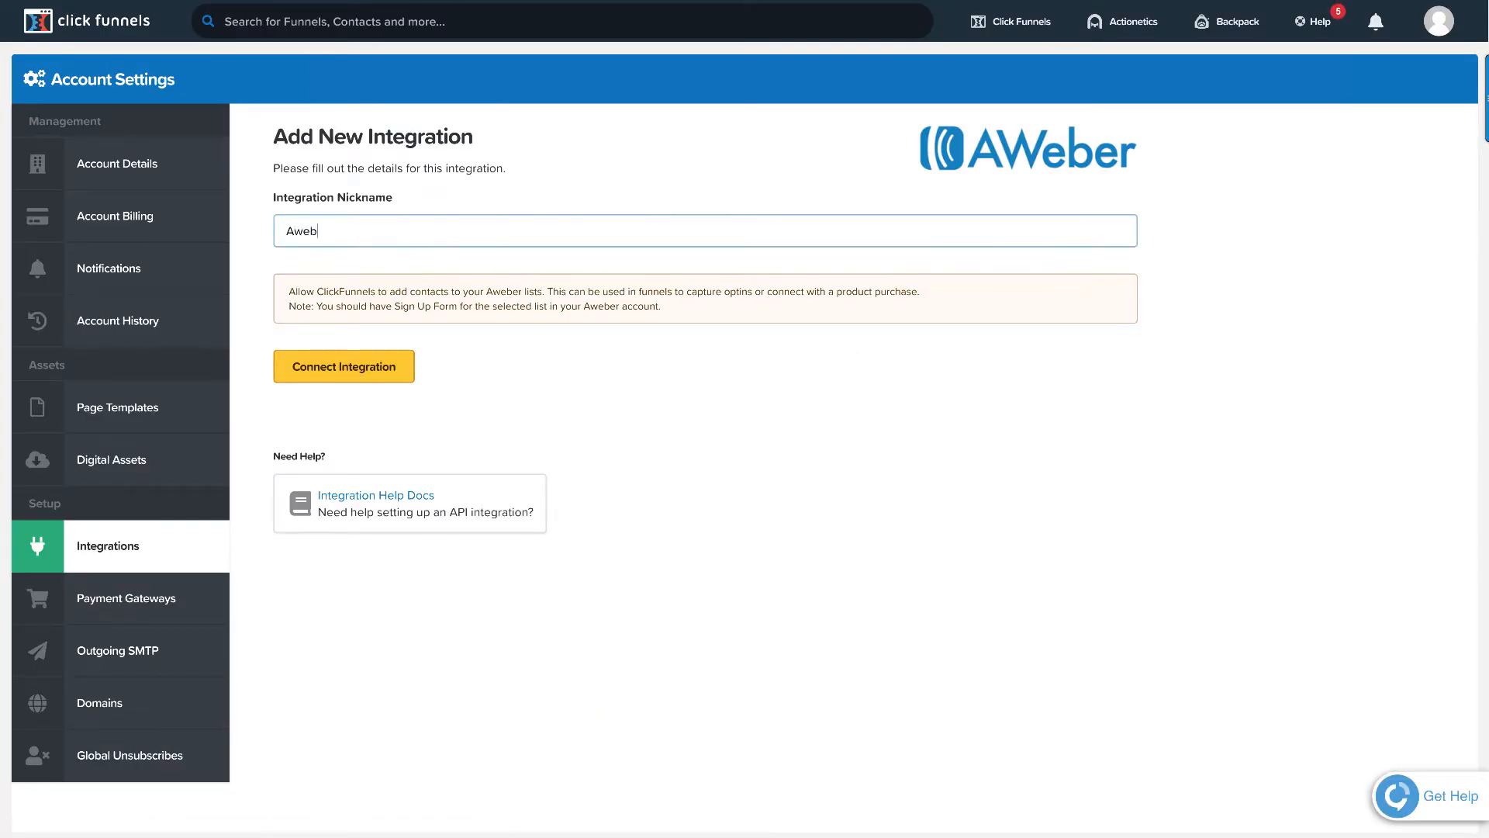
type("er Leads")
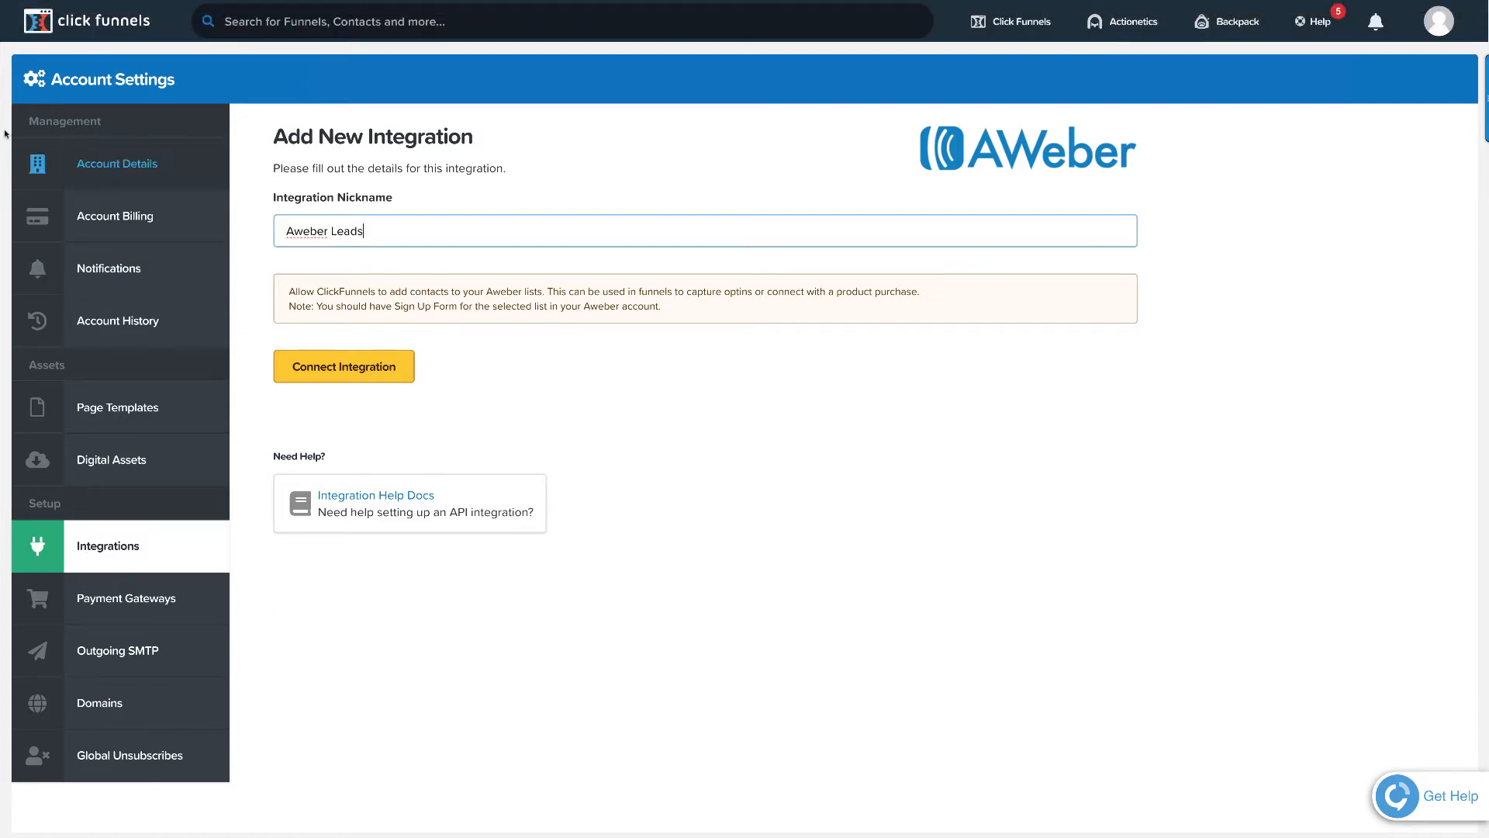
- Return to the funnel list and reopen the funnel "Copy of Vancouver Laser Therapy Center"
mouse_move(1016, 21)
left_click(1007, 68)
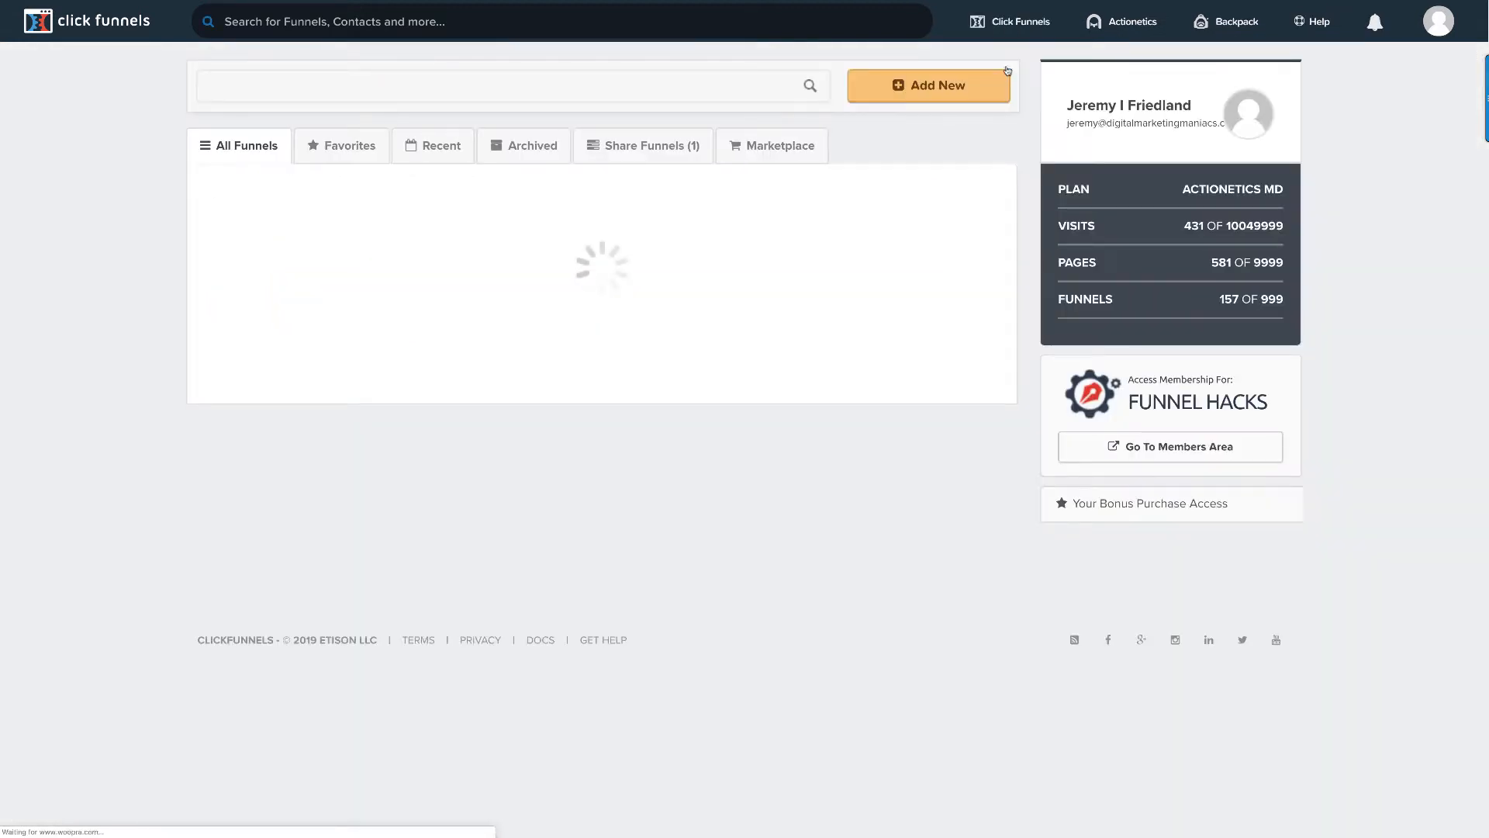
left_click(335, 87)
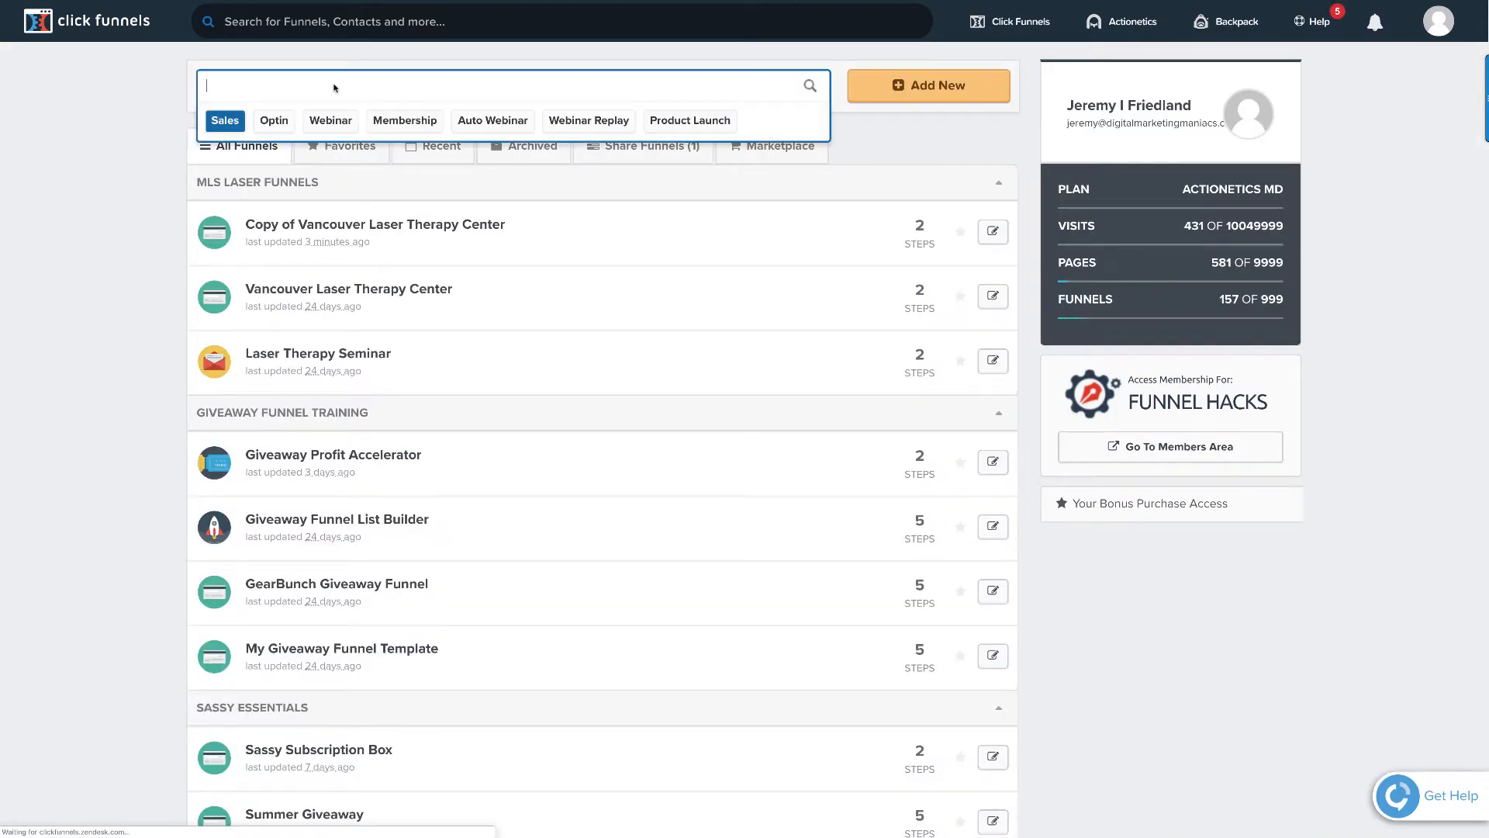
left_click(346, 225)
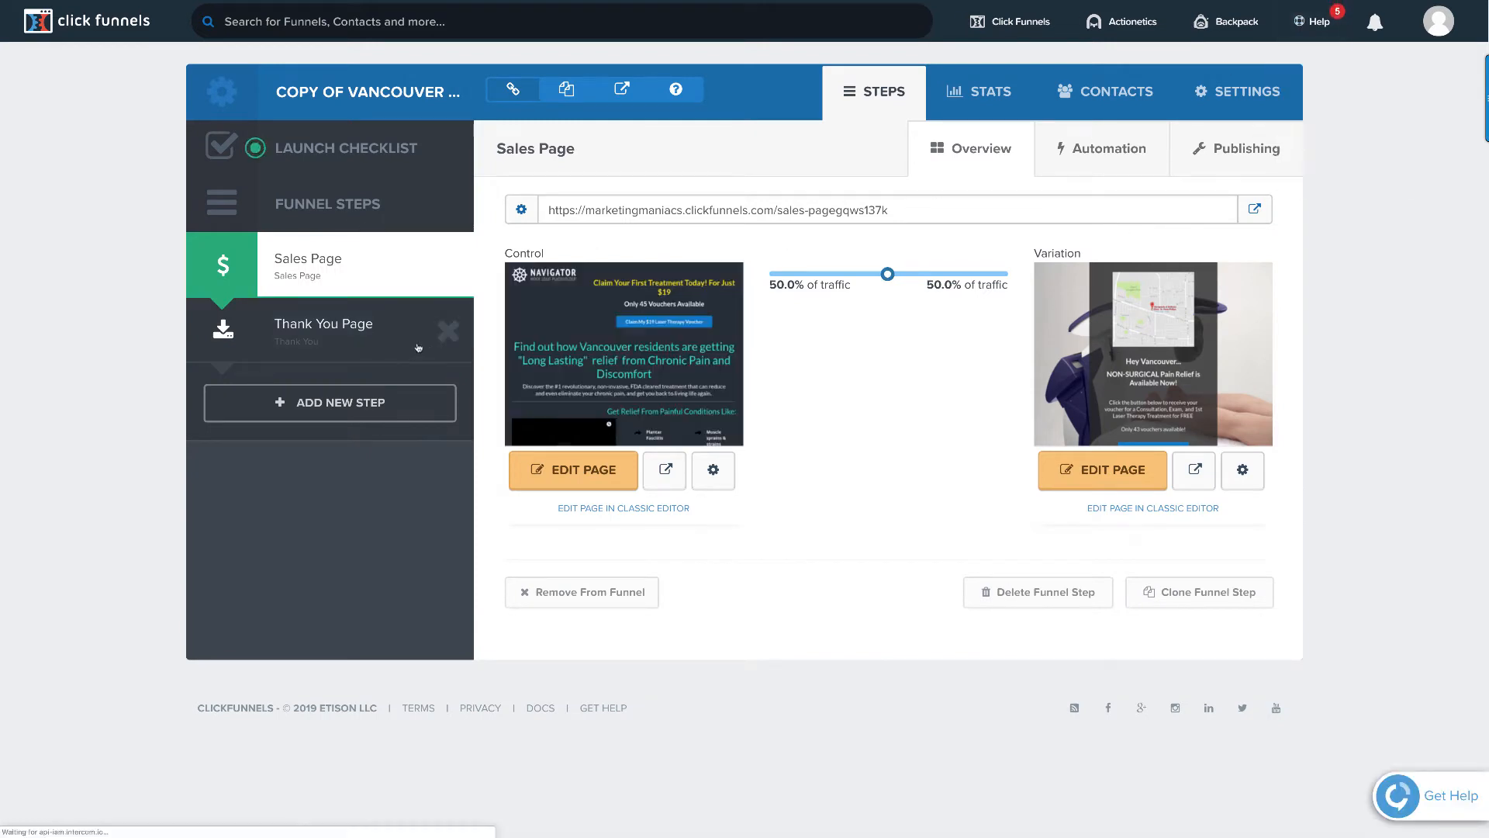
- Open the control version of the sales page in the editor and bring up its email integration settings
left_click(592, 475)
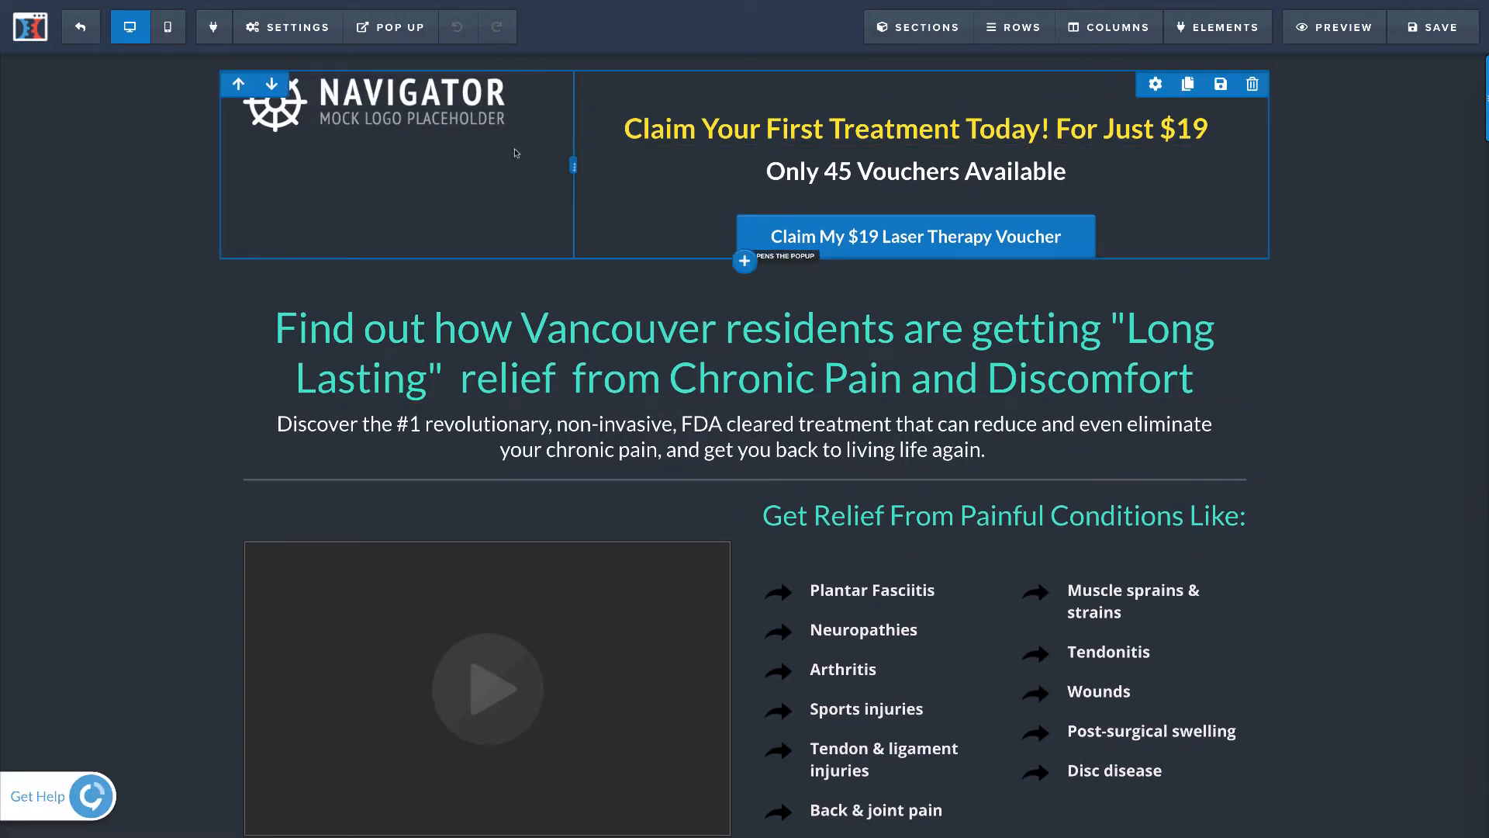
left_click(283, 31)
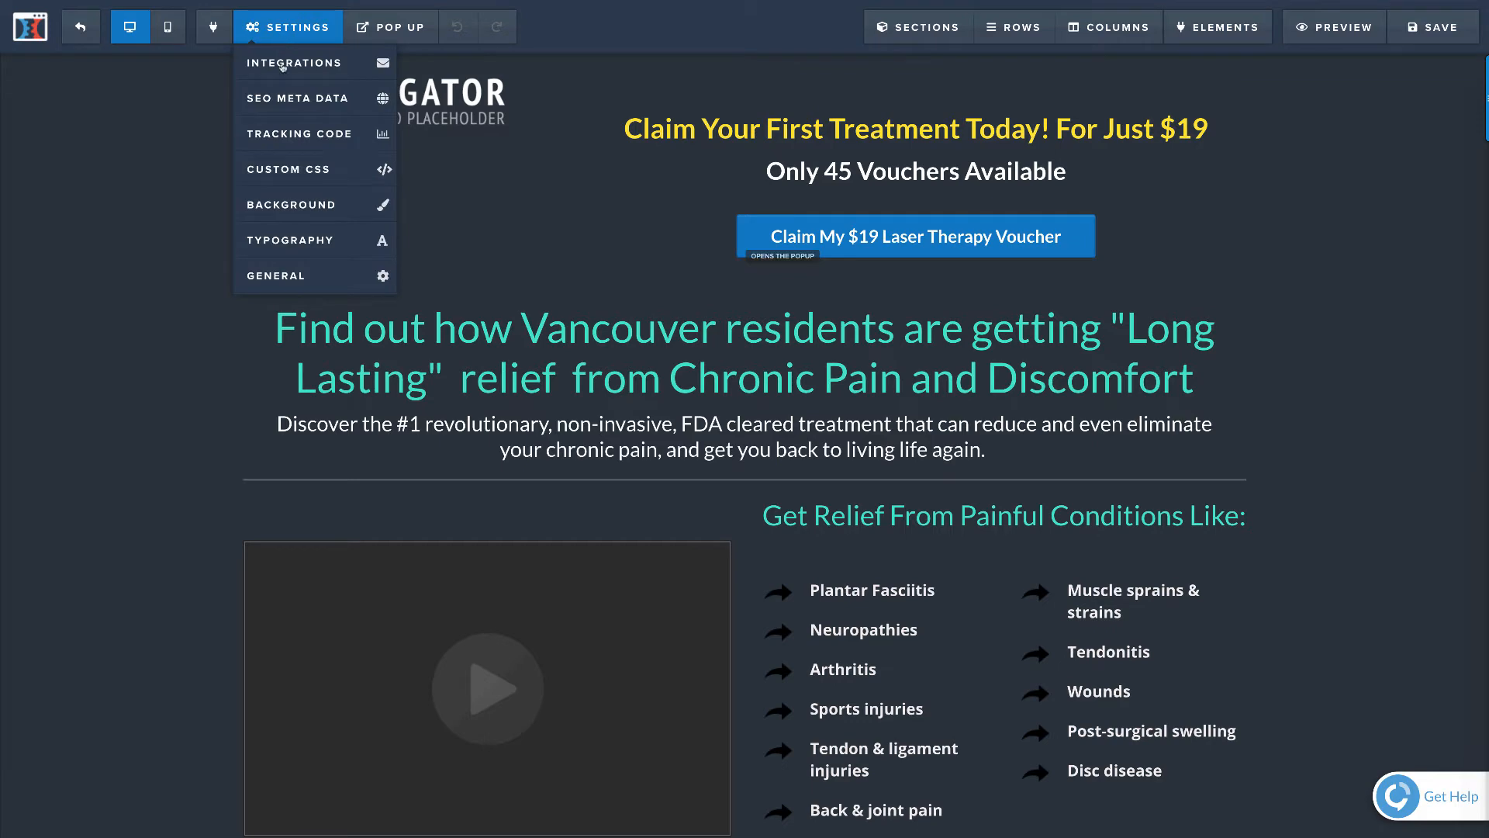
left_click(283, 67)
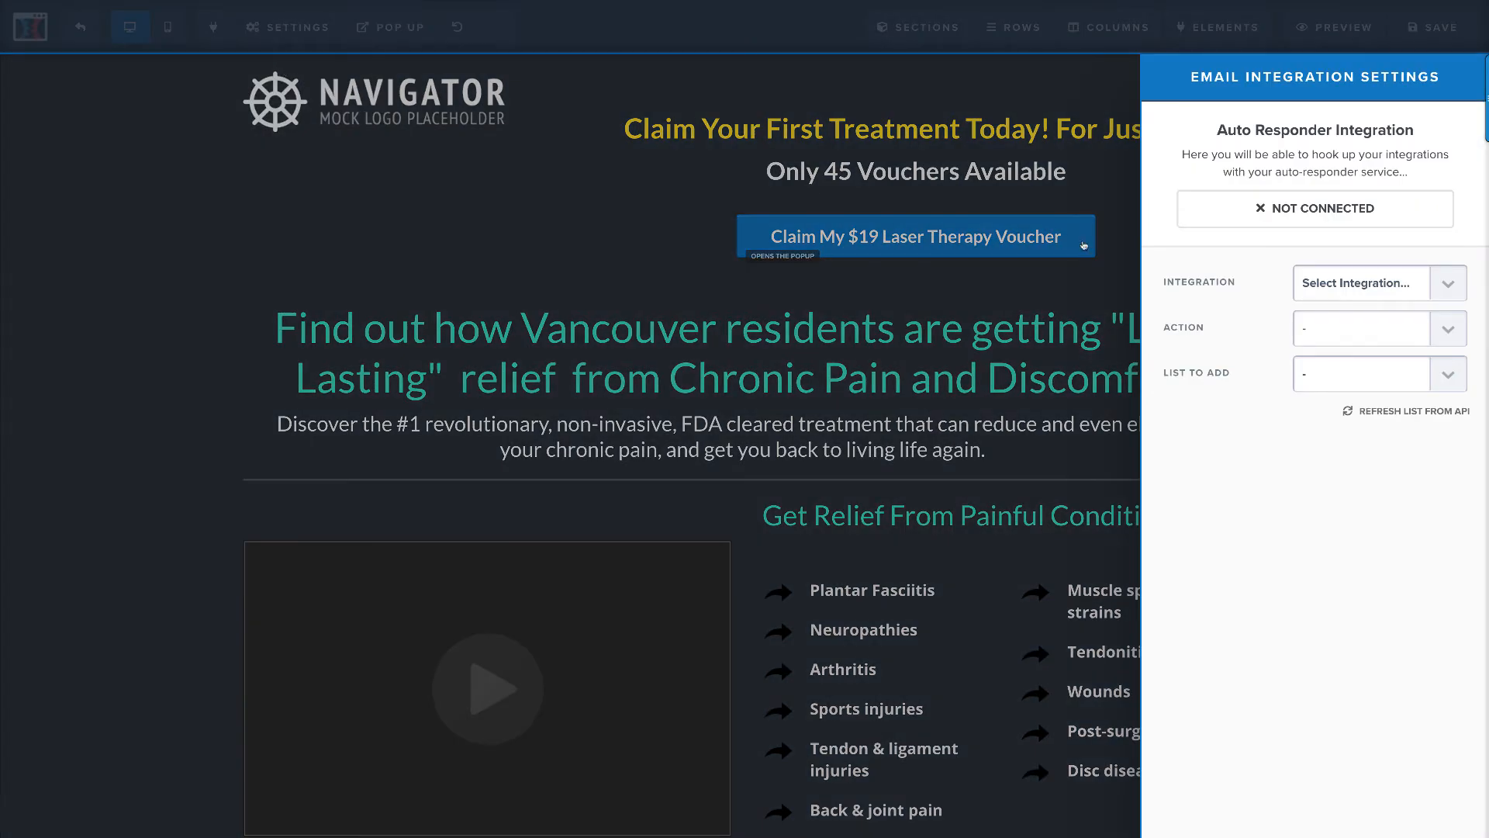
- Set the auto-responder integration to null (Actionetics) with the action Add To List, view the available lists, and close the settings
left_click(1449, 287)
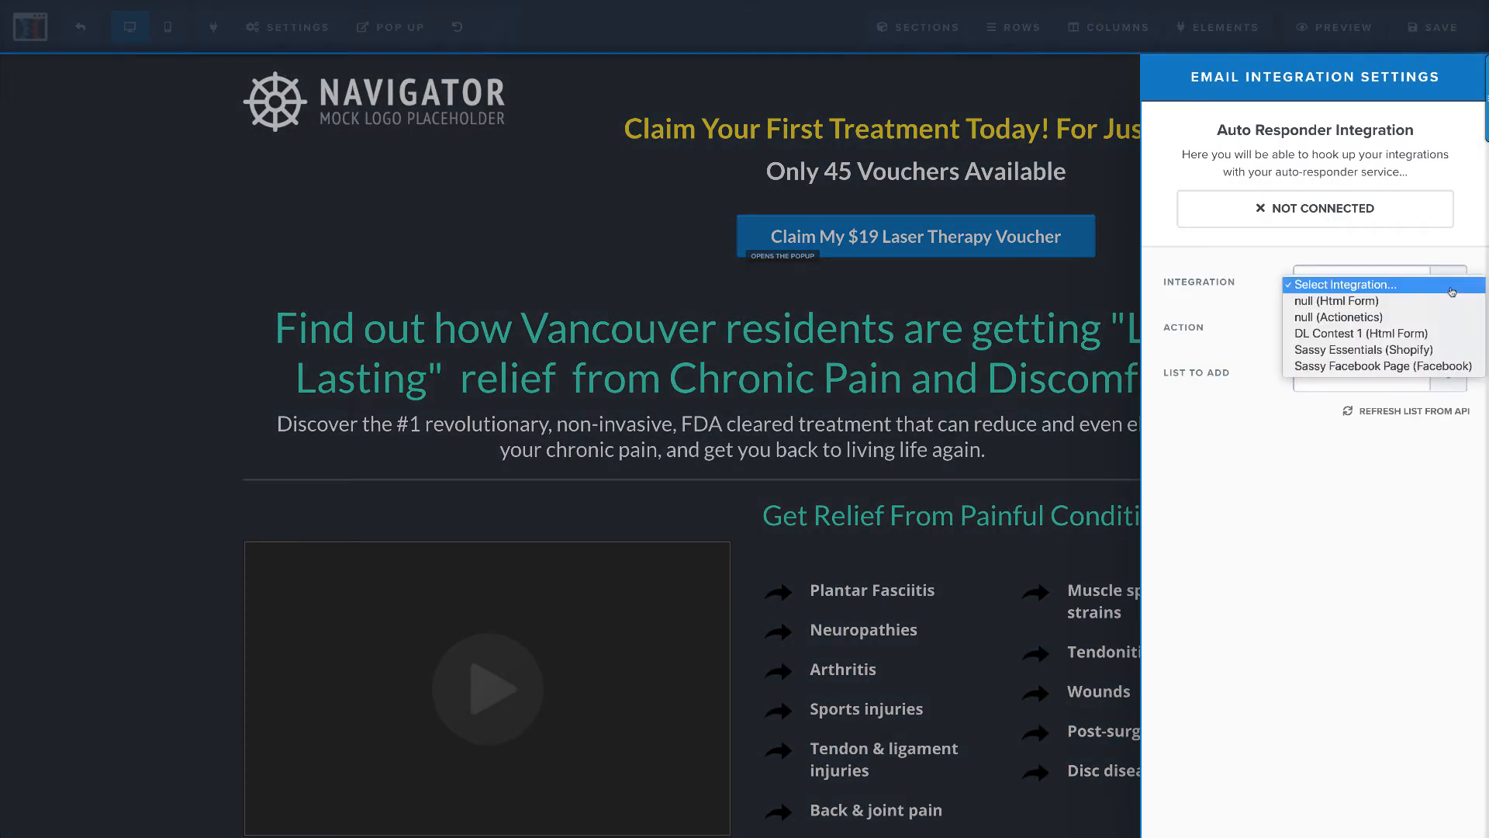
left_click(1375, 318)
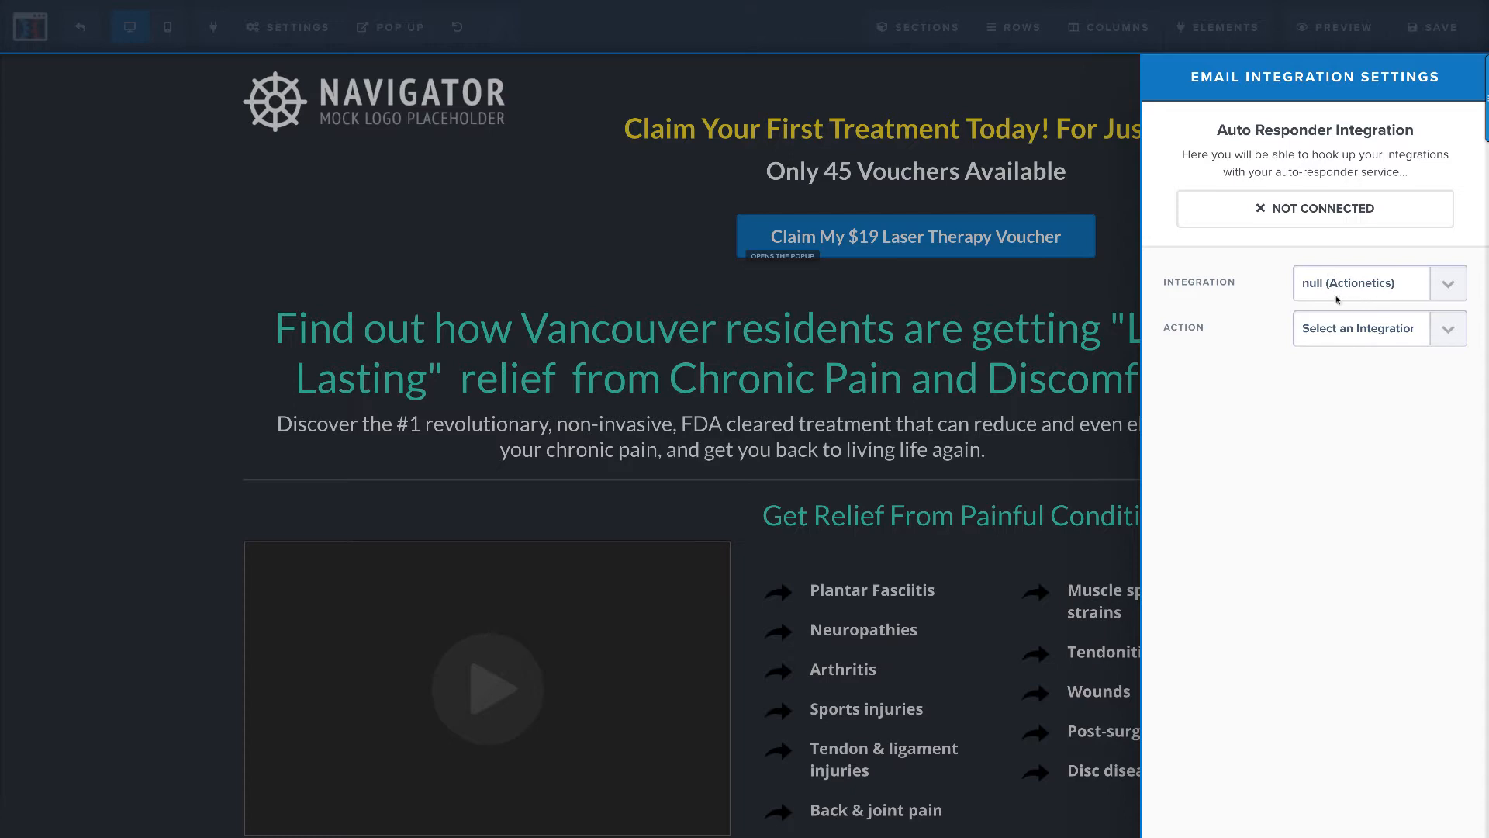
left_click(1423, 346)
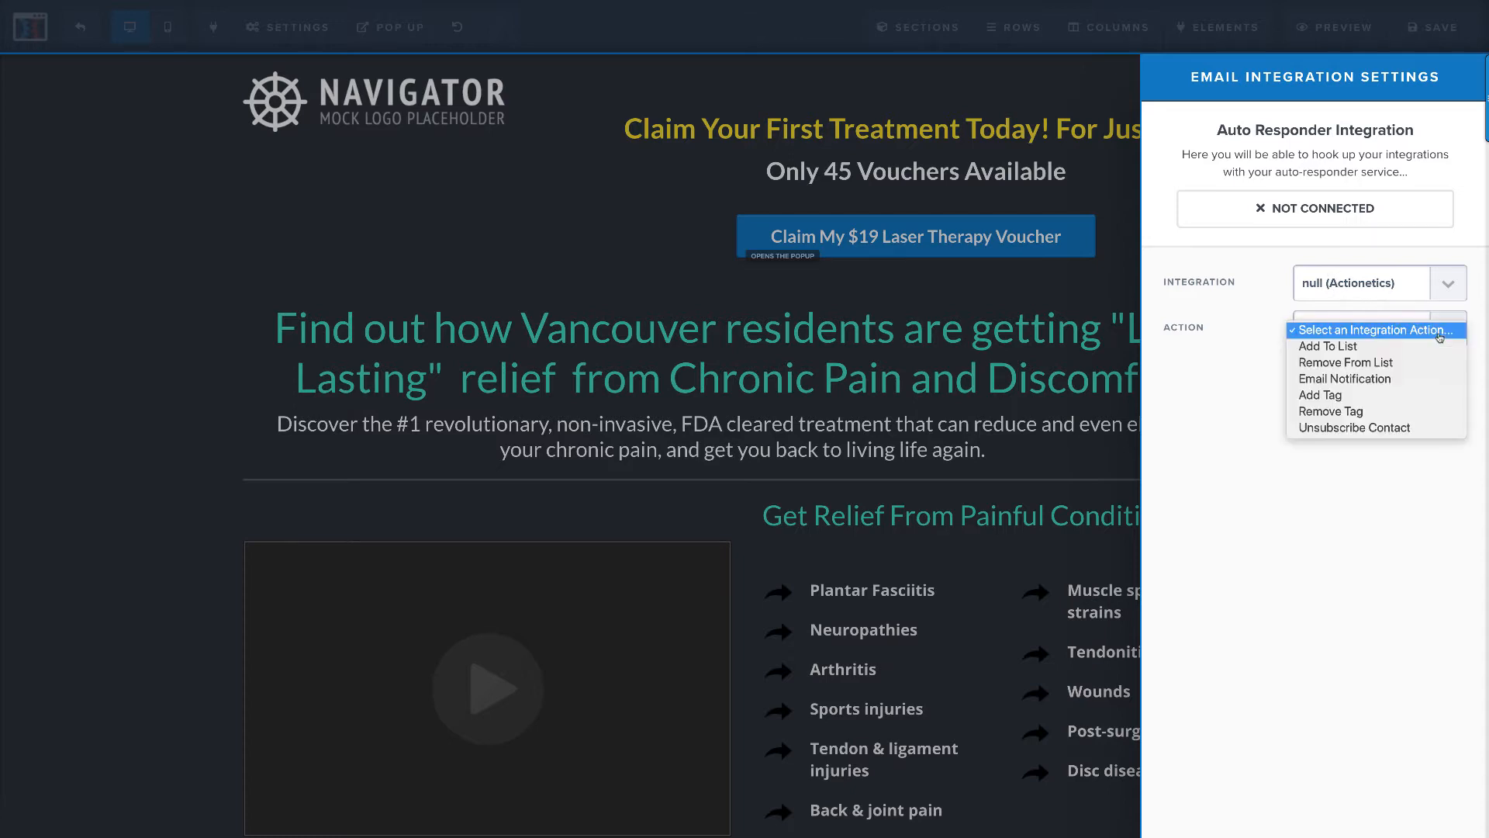
left_click(1388, 347)
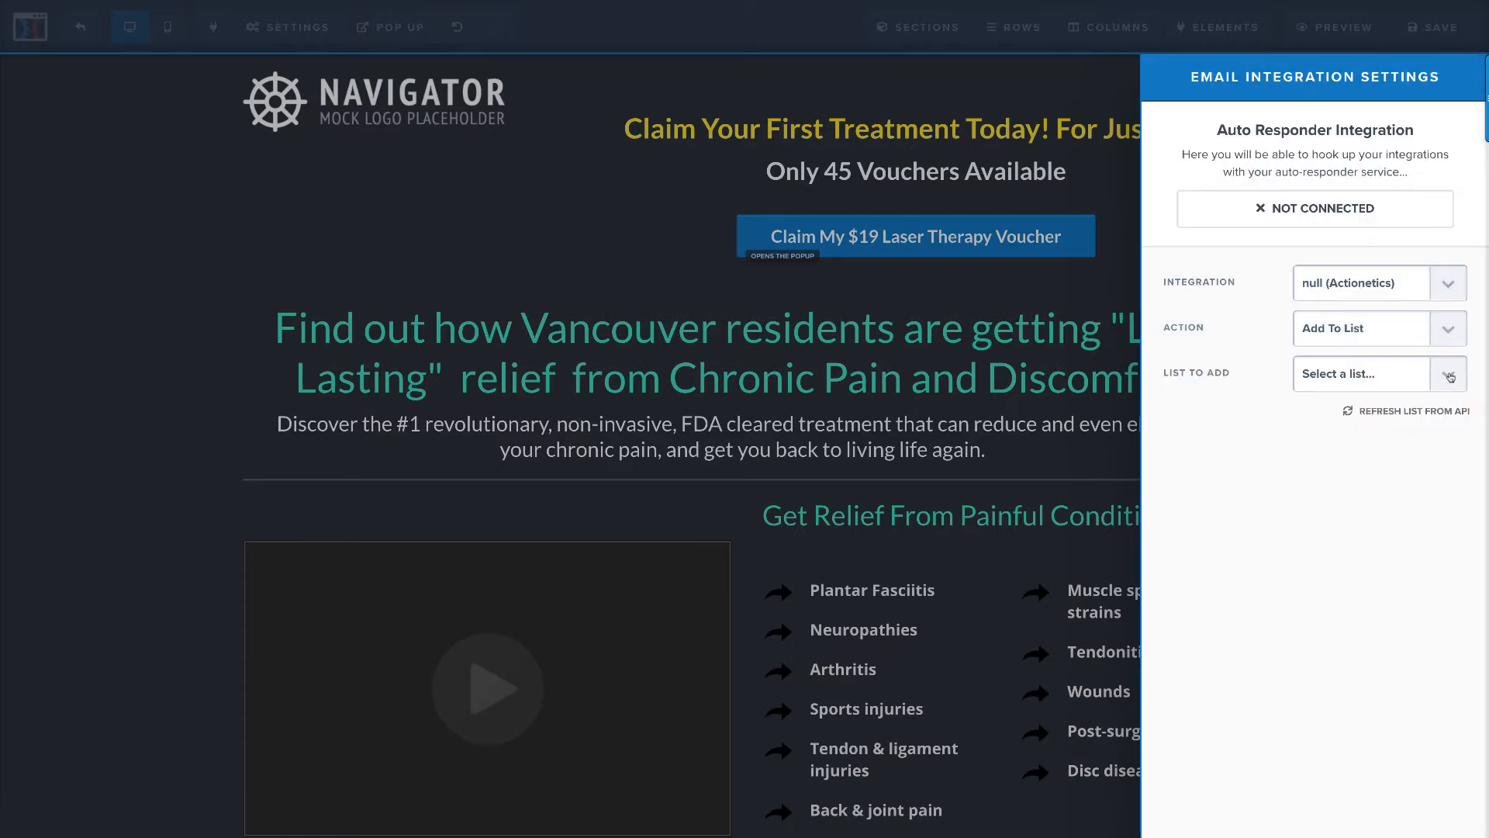
left_click(1449, 376)
left_click(1267, 324)
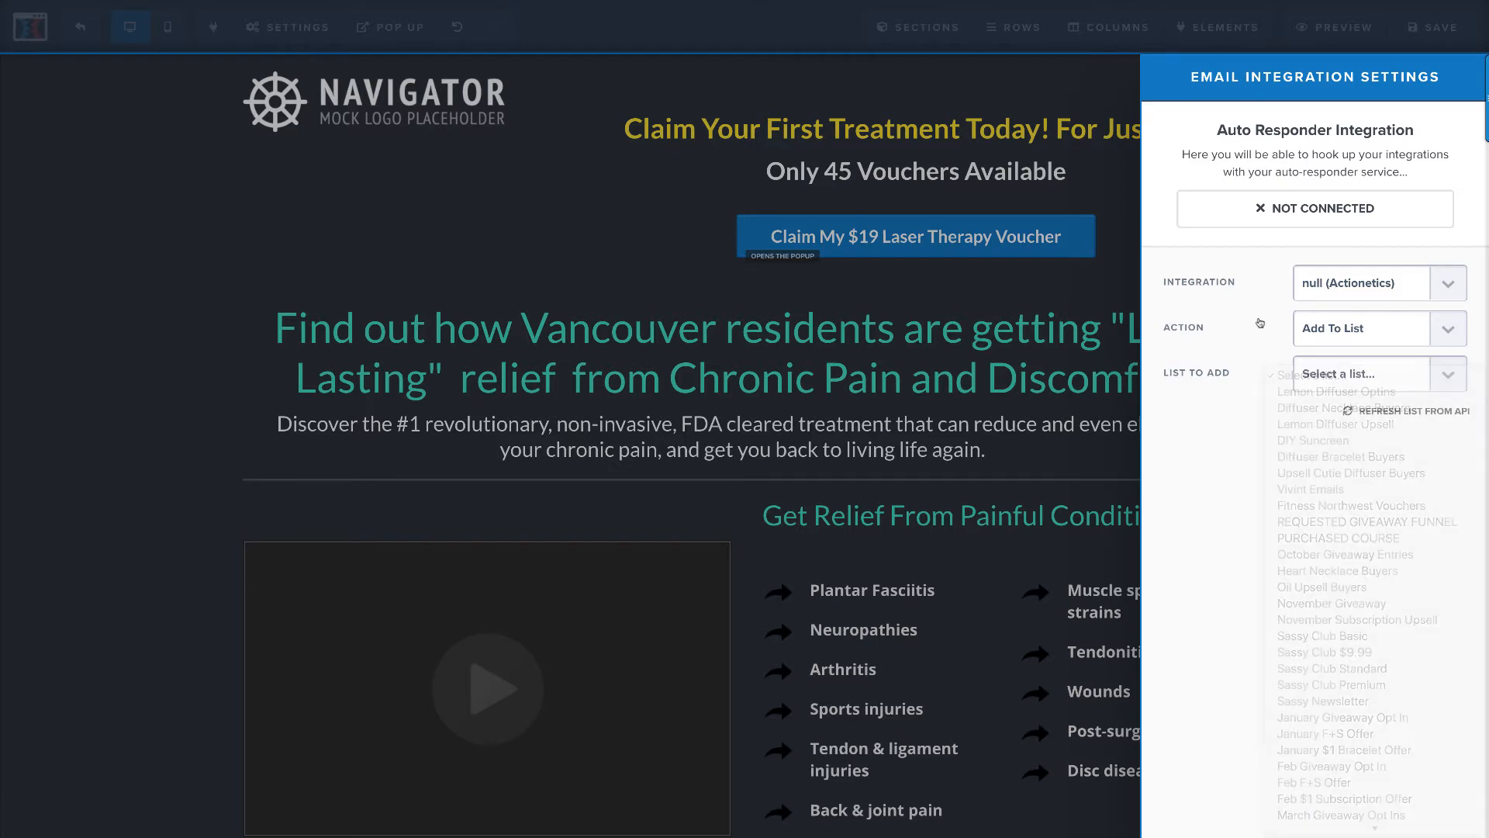
left_click(154, 244)
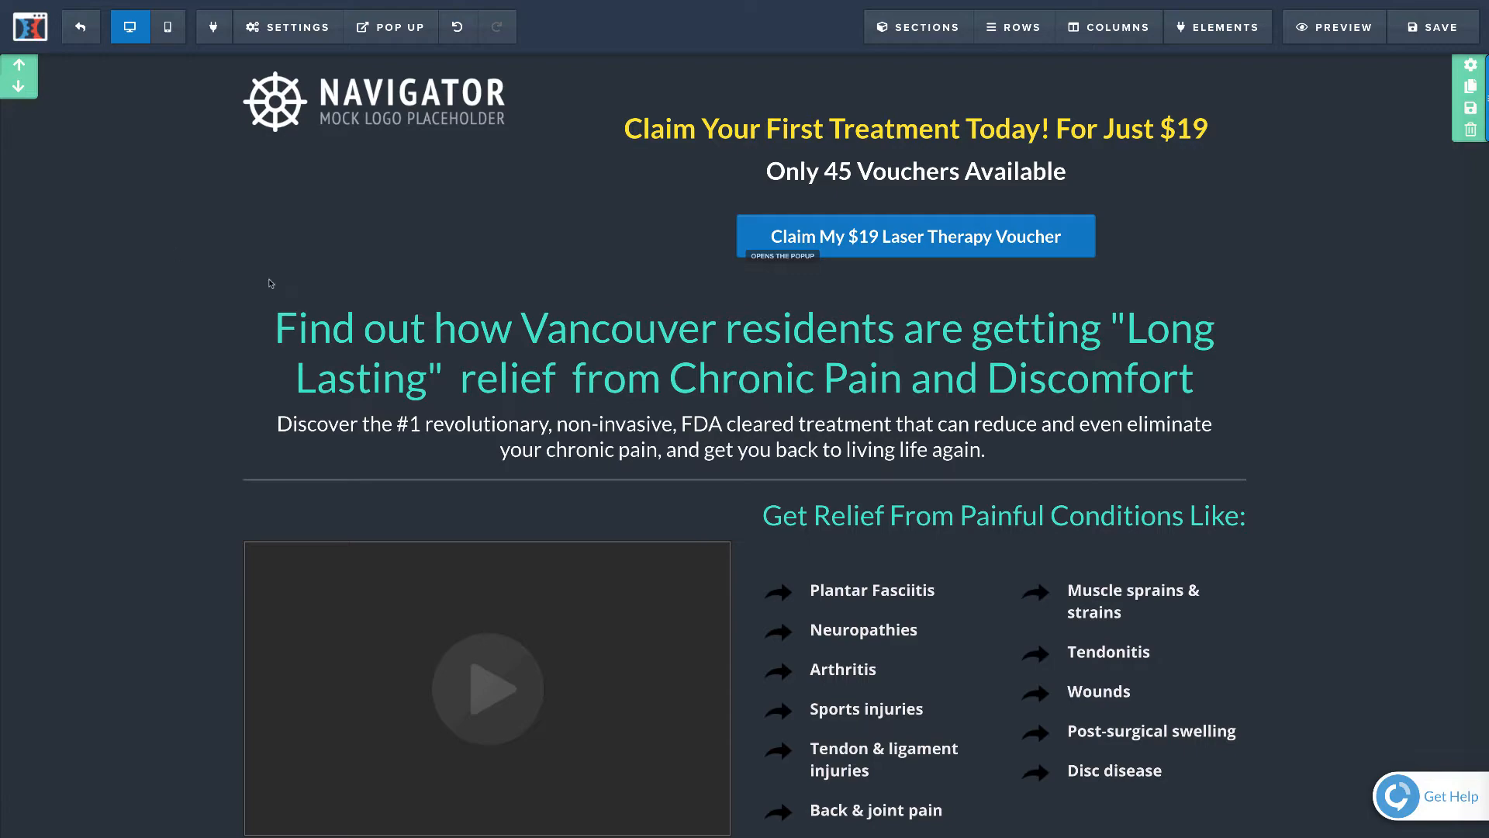
- Review the sales page's content, including the $19 offer headline, voucher availability text and voucher button
scroll(275, 311, "down", 9)
scroll(288, 386, "up", 8)
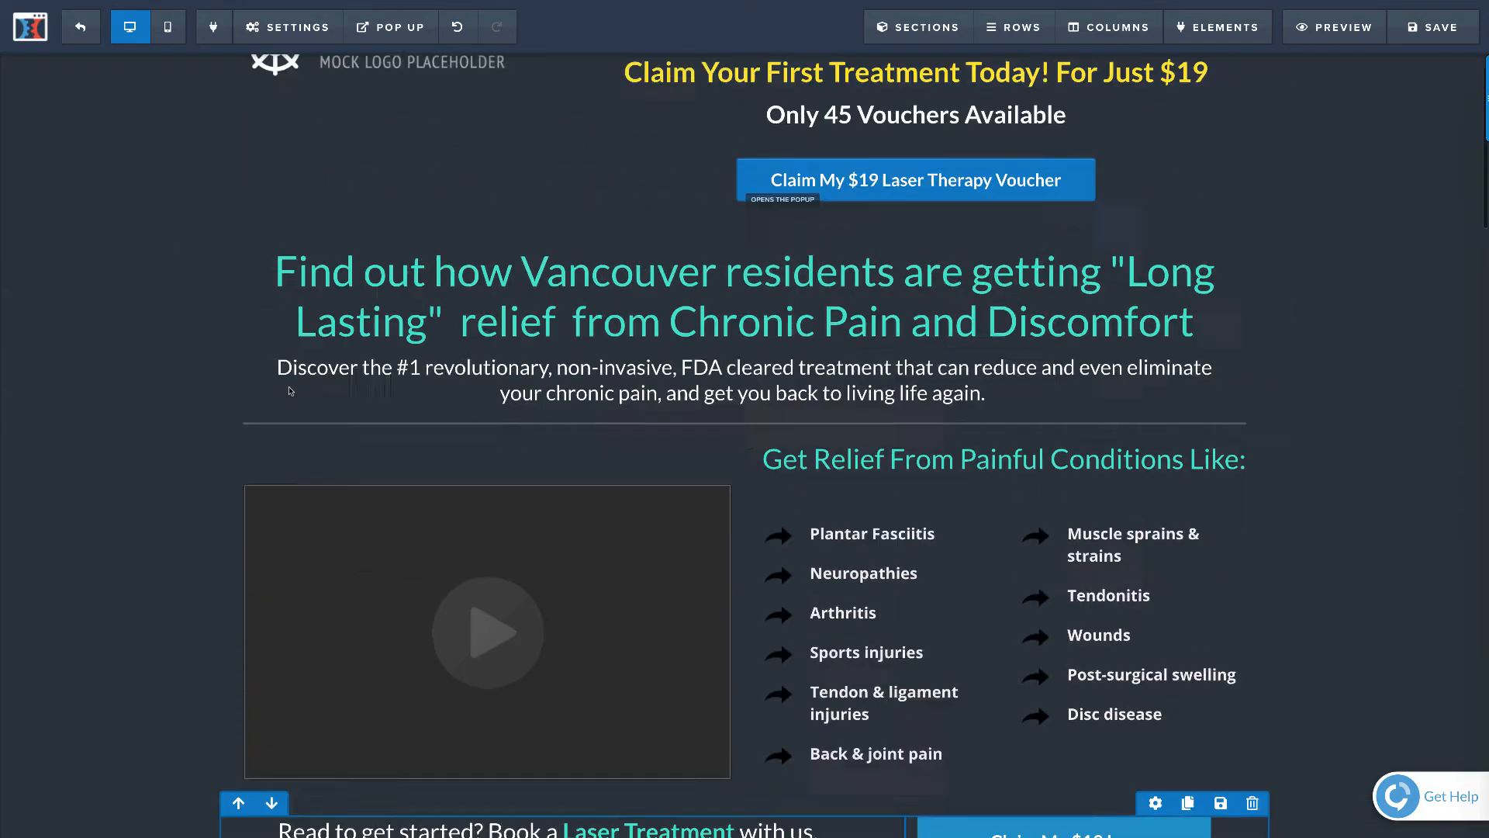
scroll(291, 390, "up", 1)
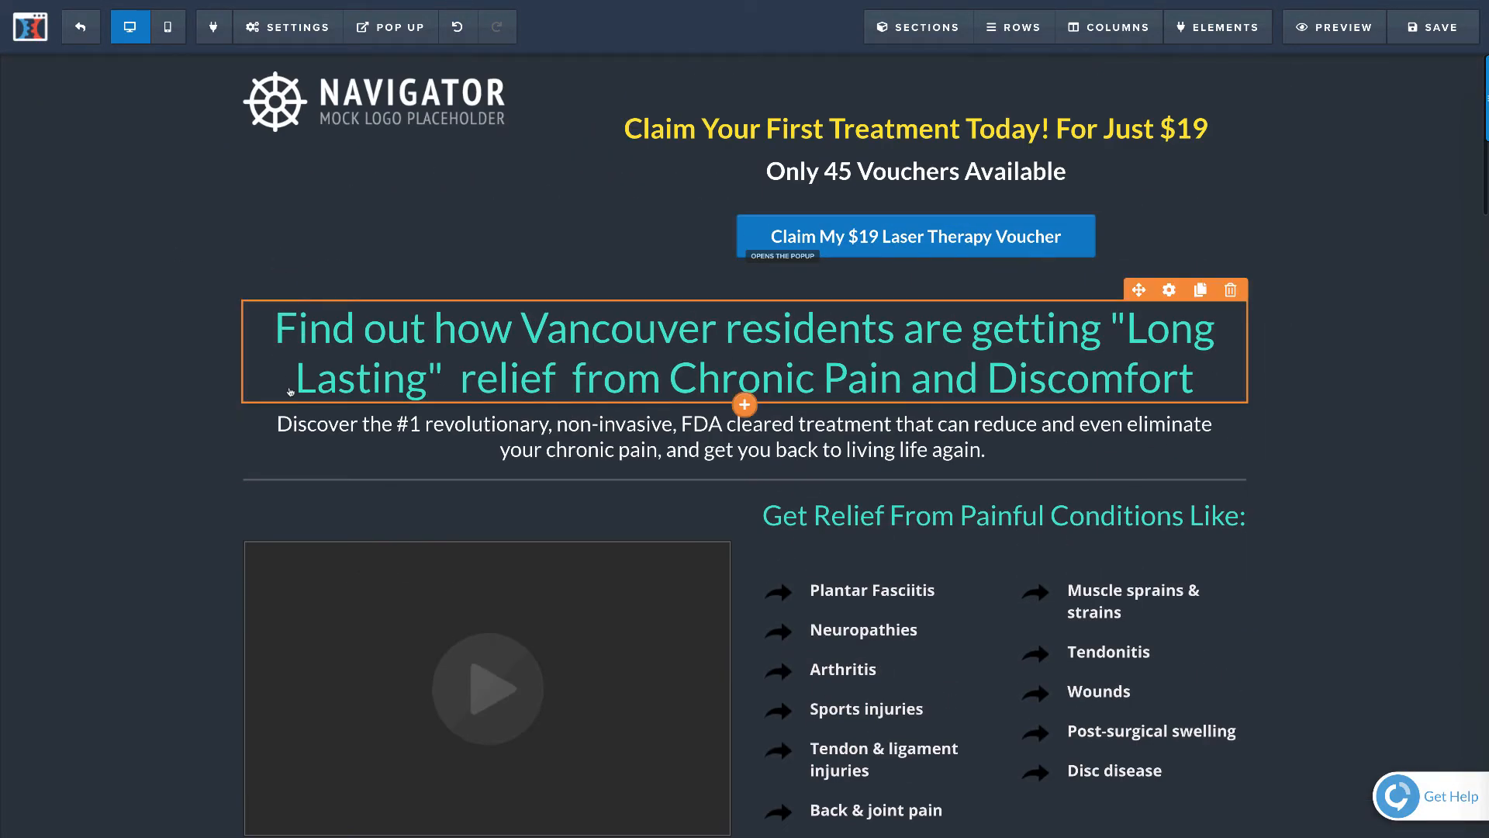
left_click(836, 139)
left_click(884, 175)
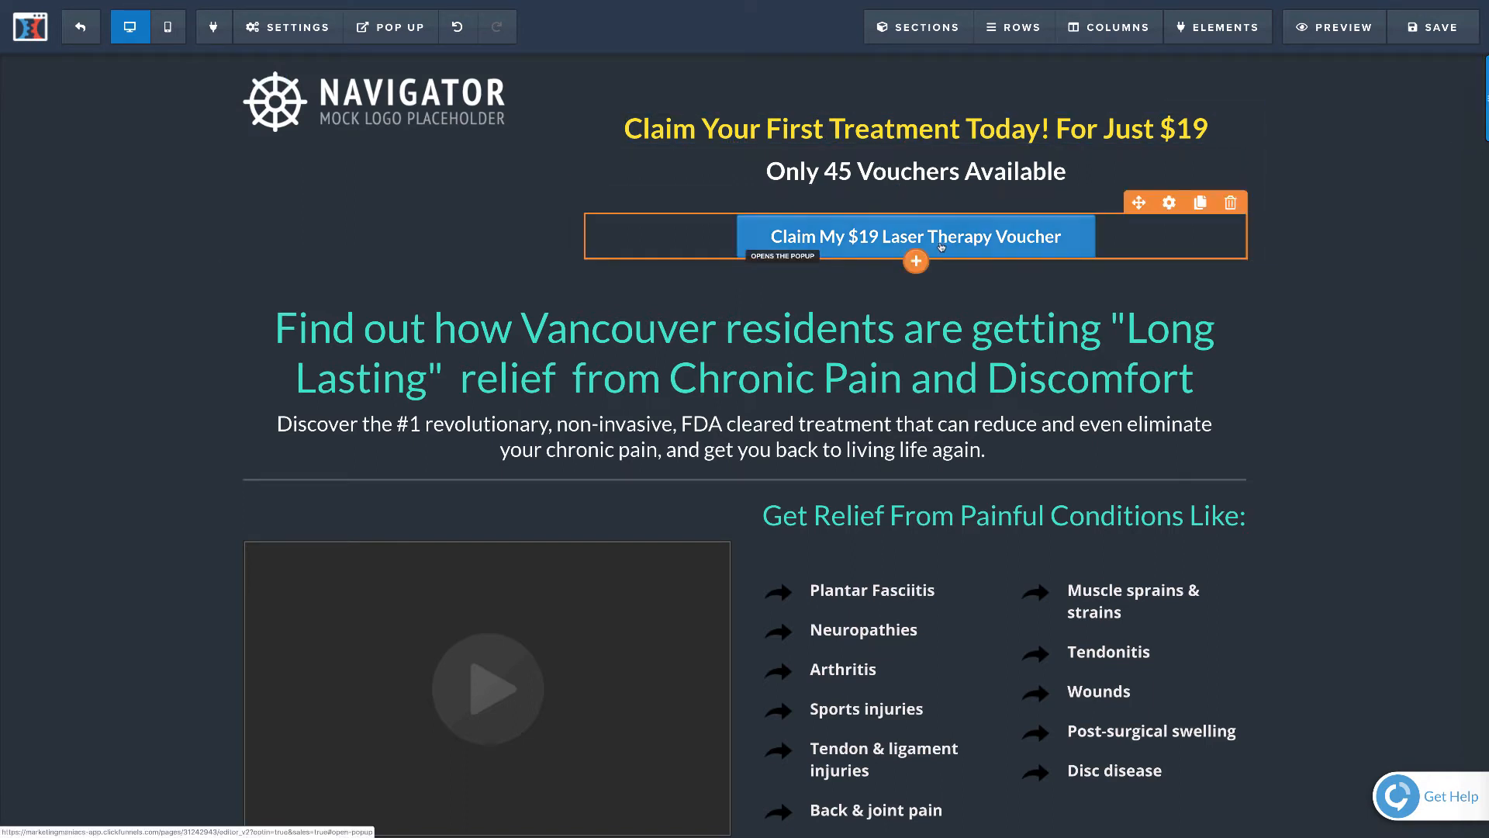
scroll(132, 431, "down", 4)
scroll(133, 426, "up", 4)
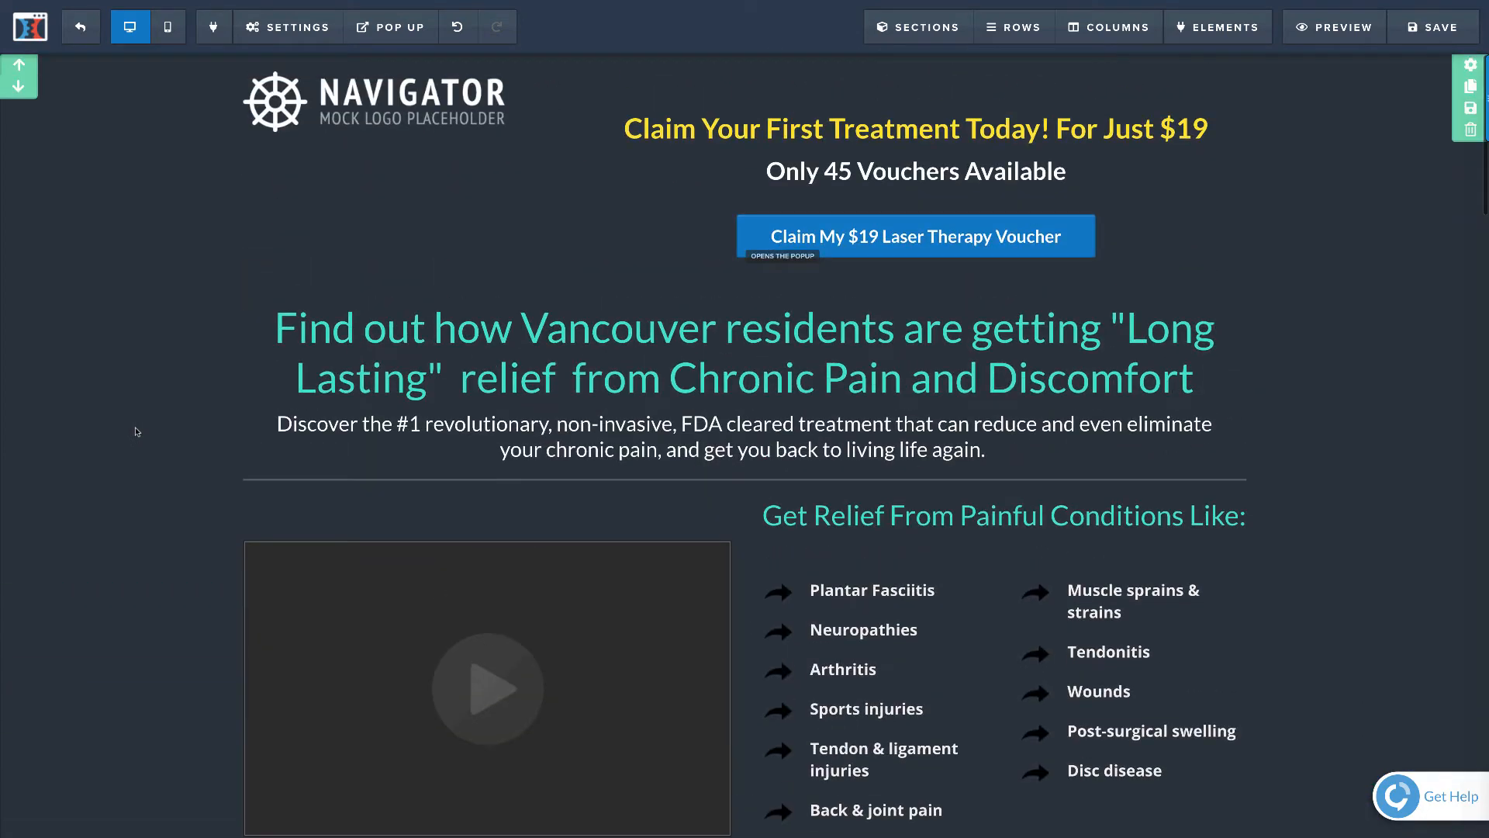
- Exit the page editor without saving the changes and return to the funnel's sales page overview
left_click(88, 28)
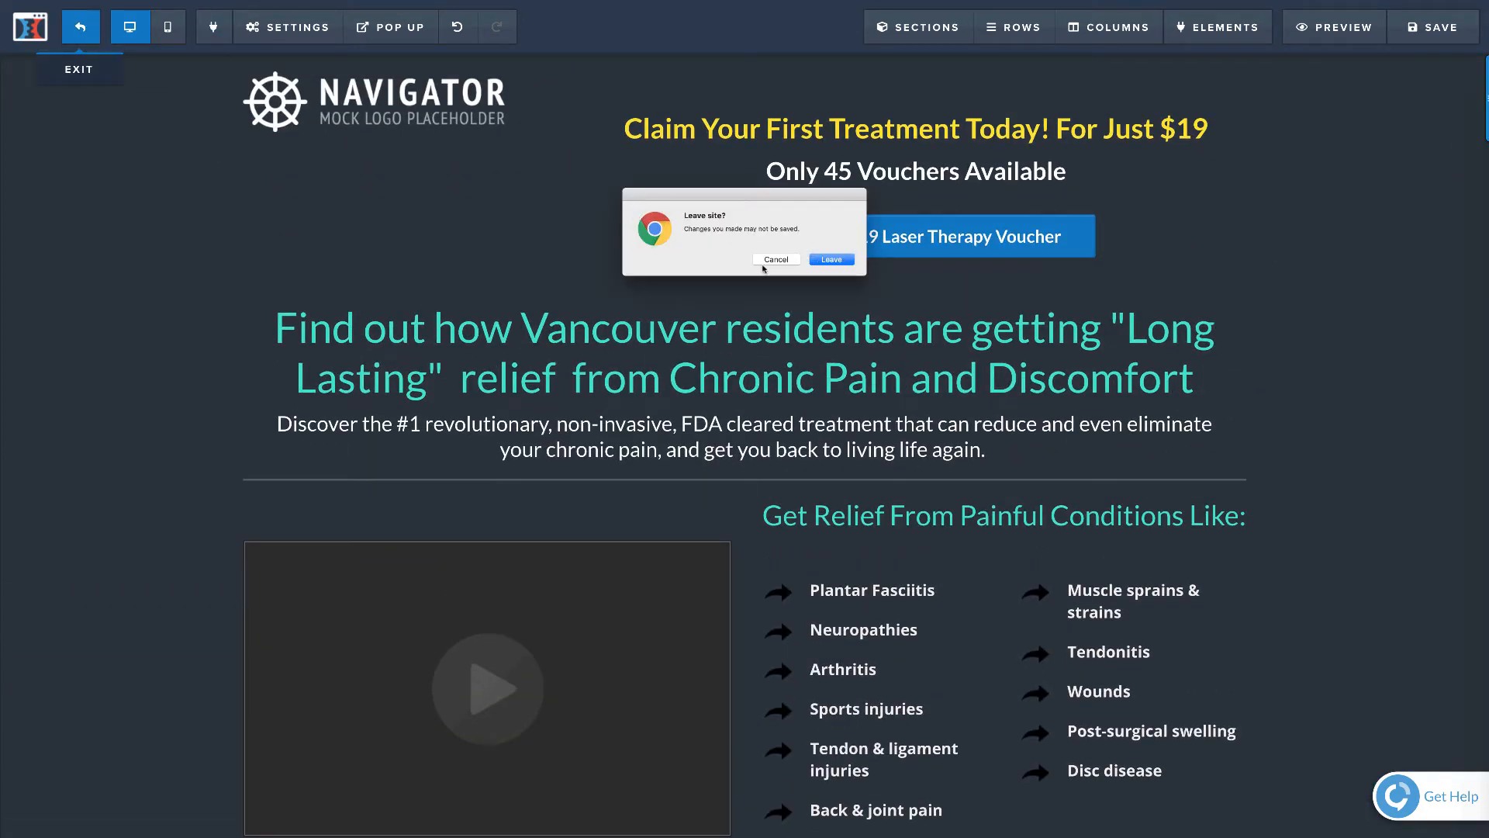
left_click(772, 260)
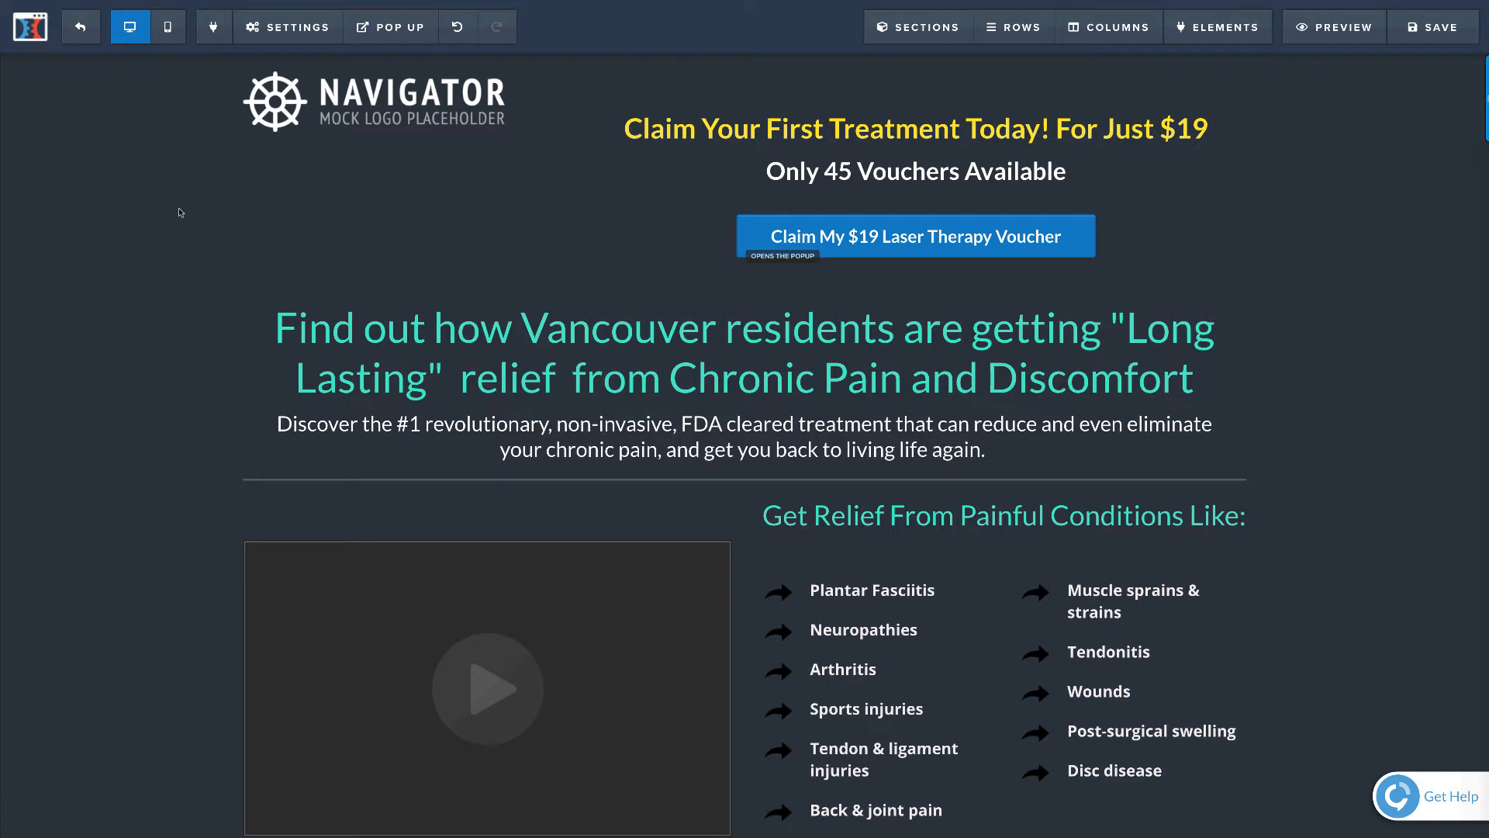
left_click(80, 31)
left_click(841, 260)
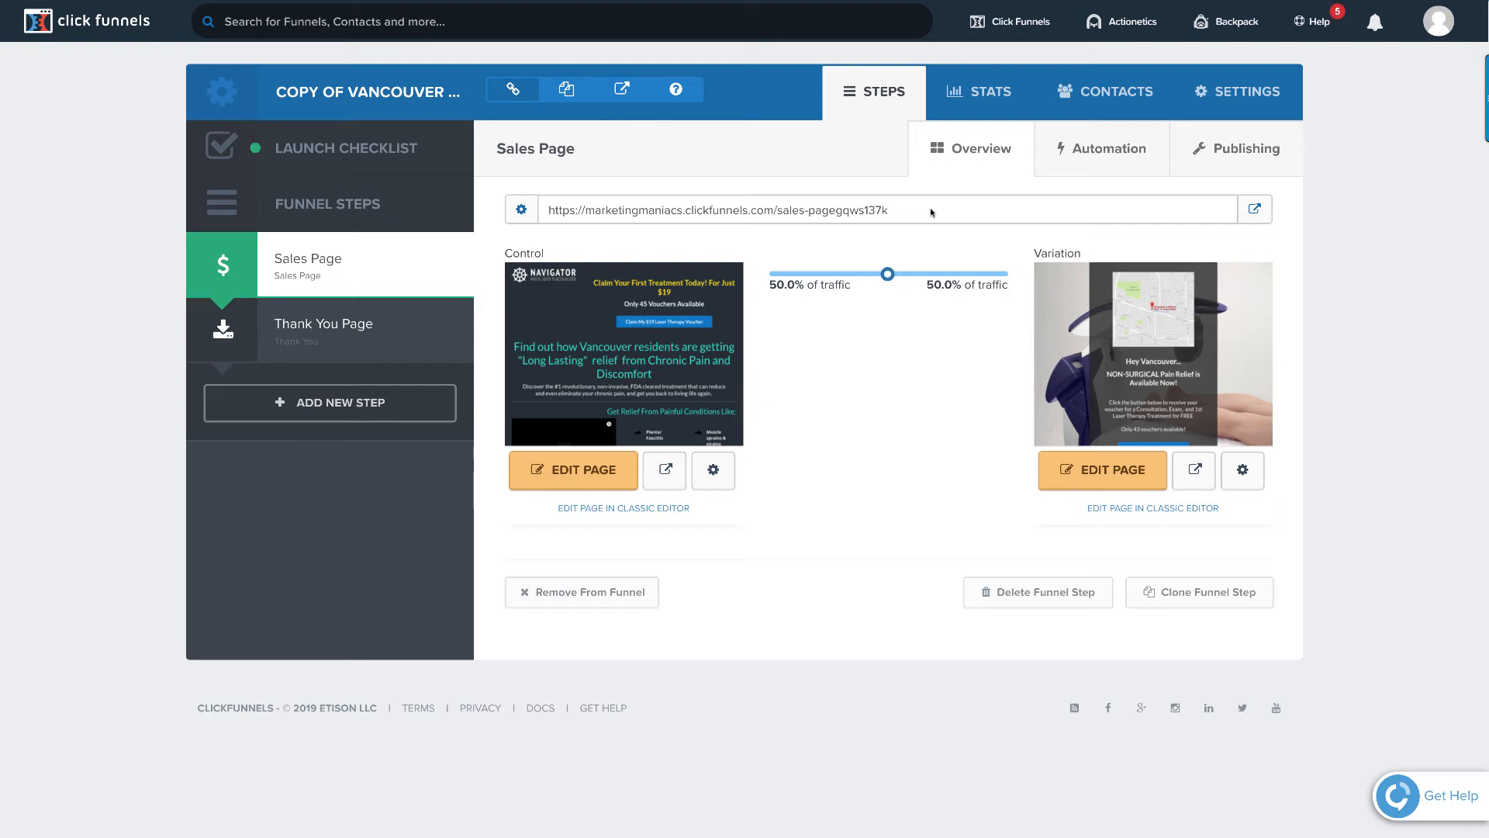
- Return to the list of all funnels
mouse_move(780, 4)
mouse_move(67, 8)
left_click(1002, 23)
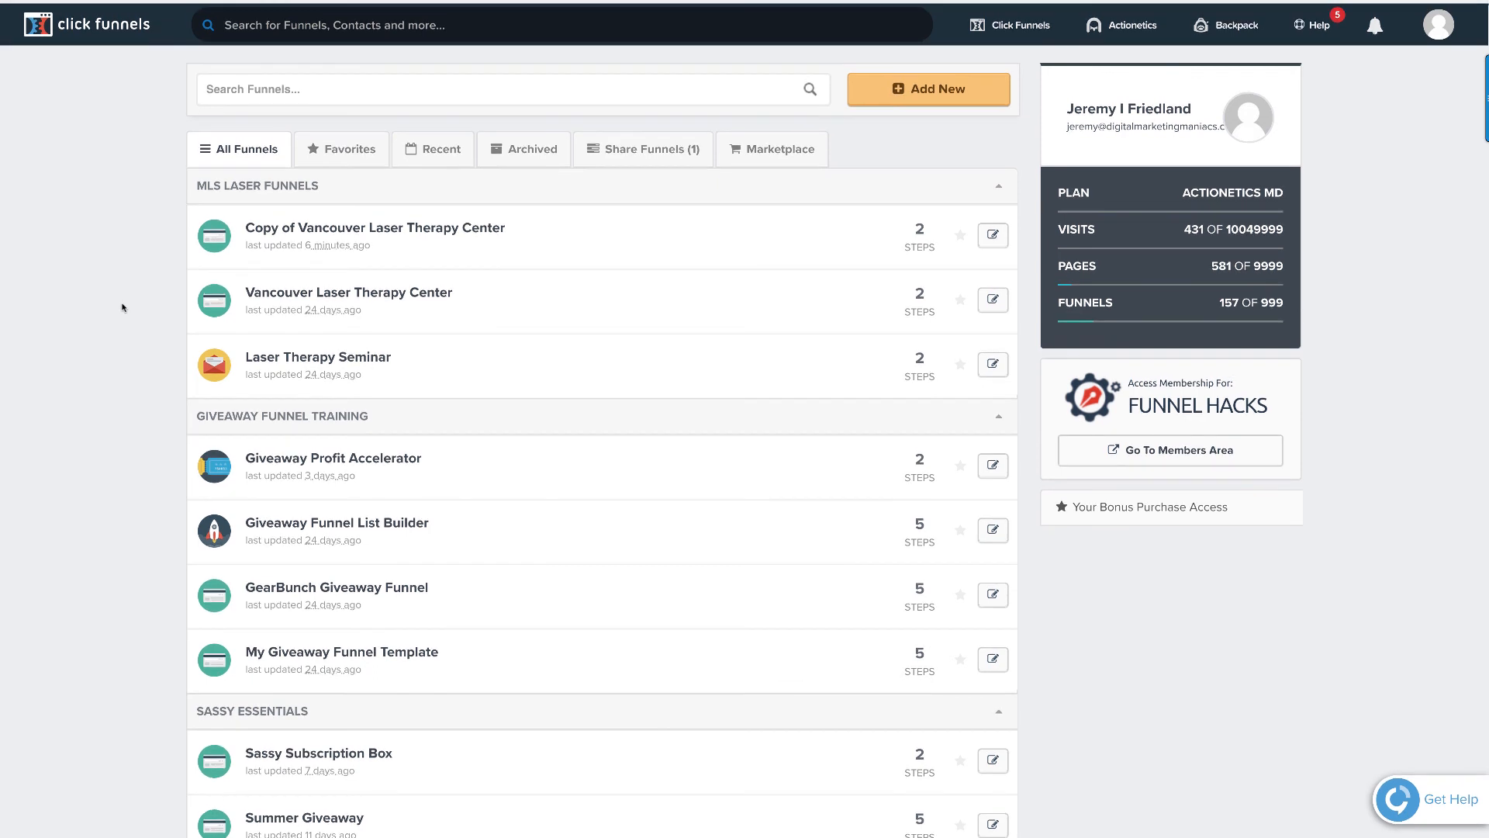
mouse_move(303, 5)
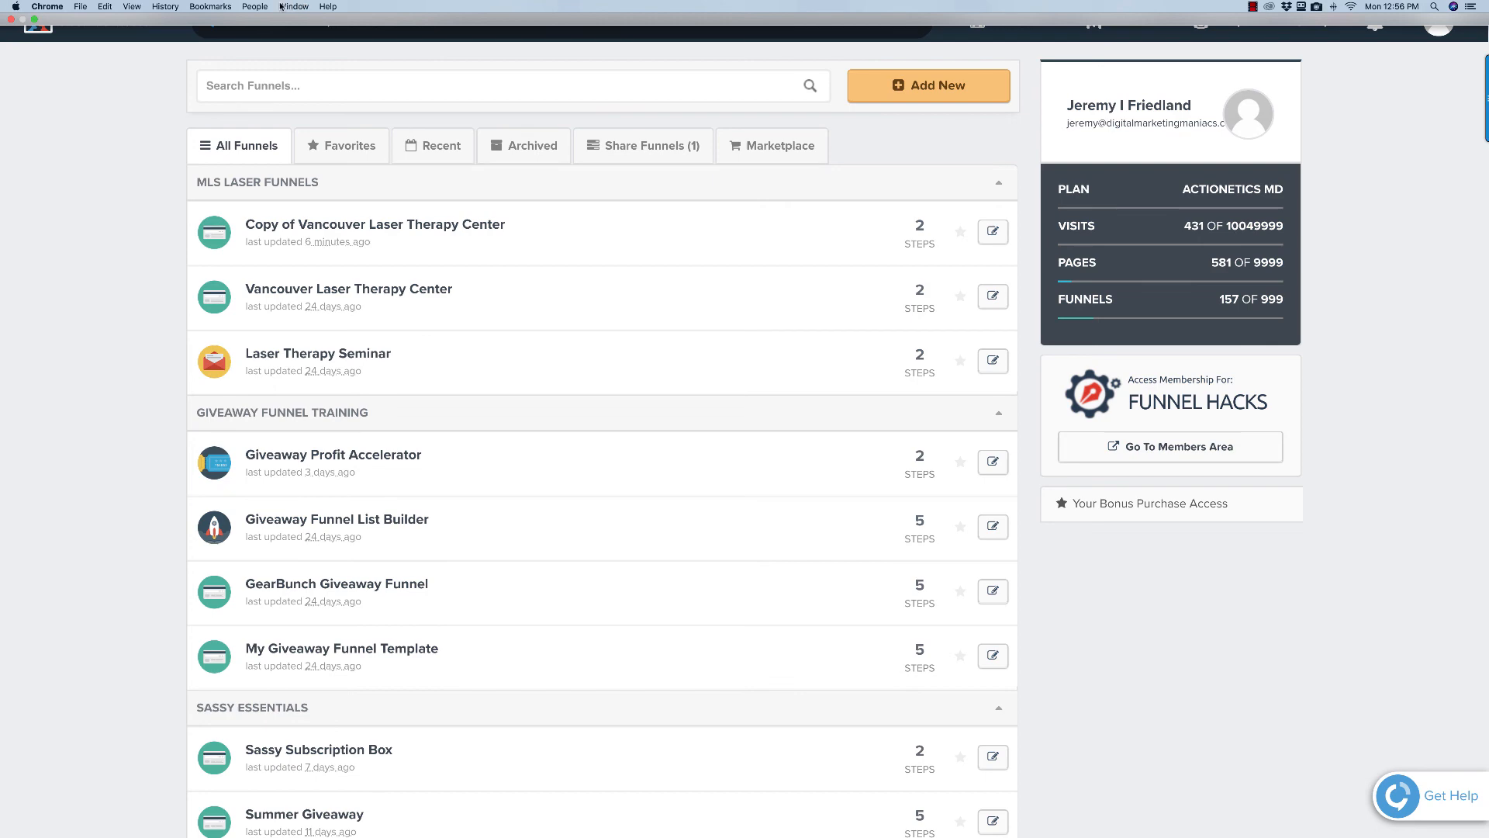
left_click(1254, 7)
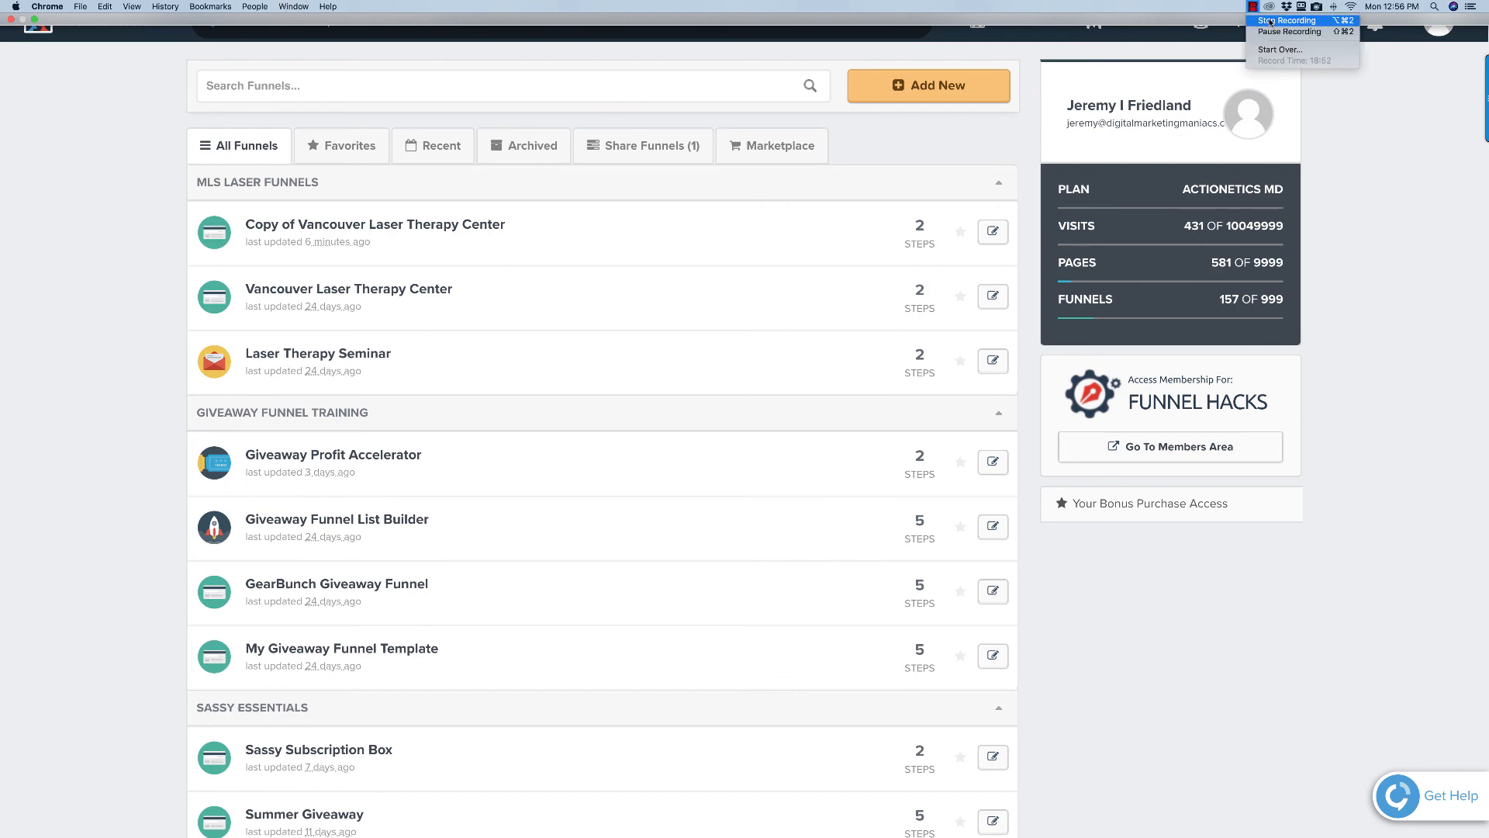